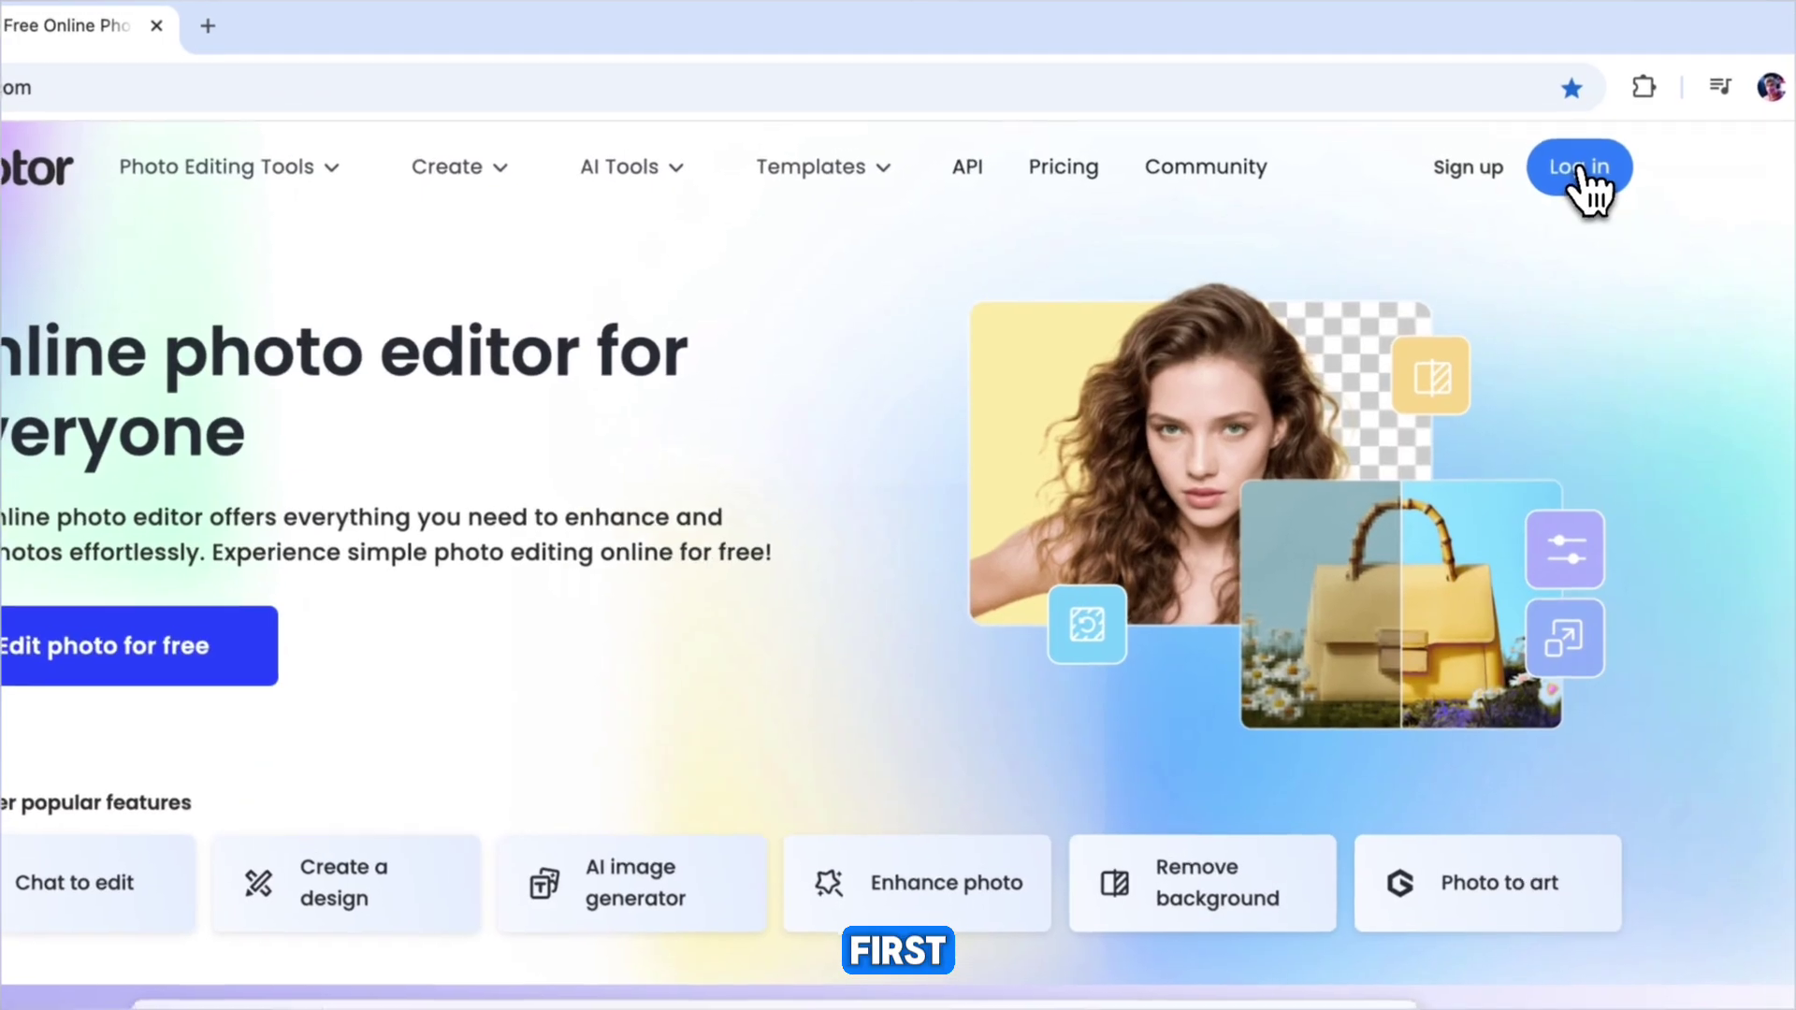
Step: Sign in to Fotor using Continue with Google
click(1581, 171)
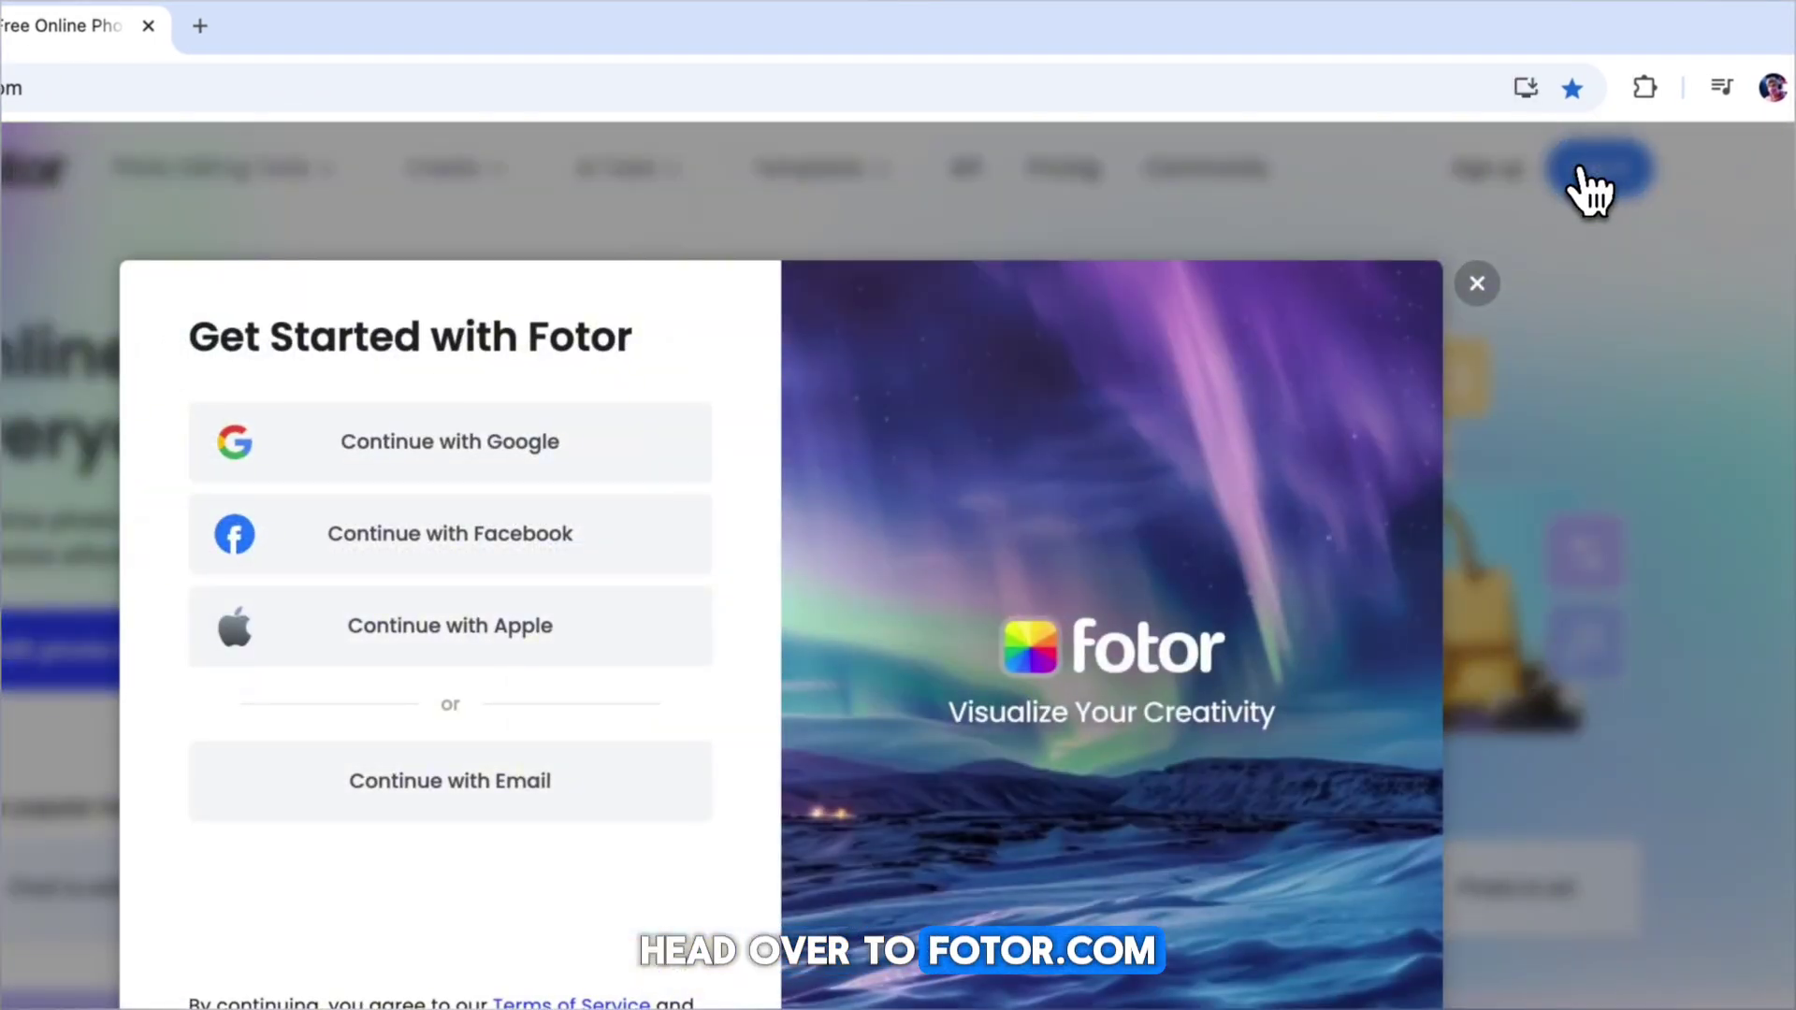
click(644, 419)
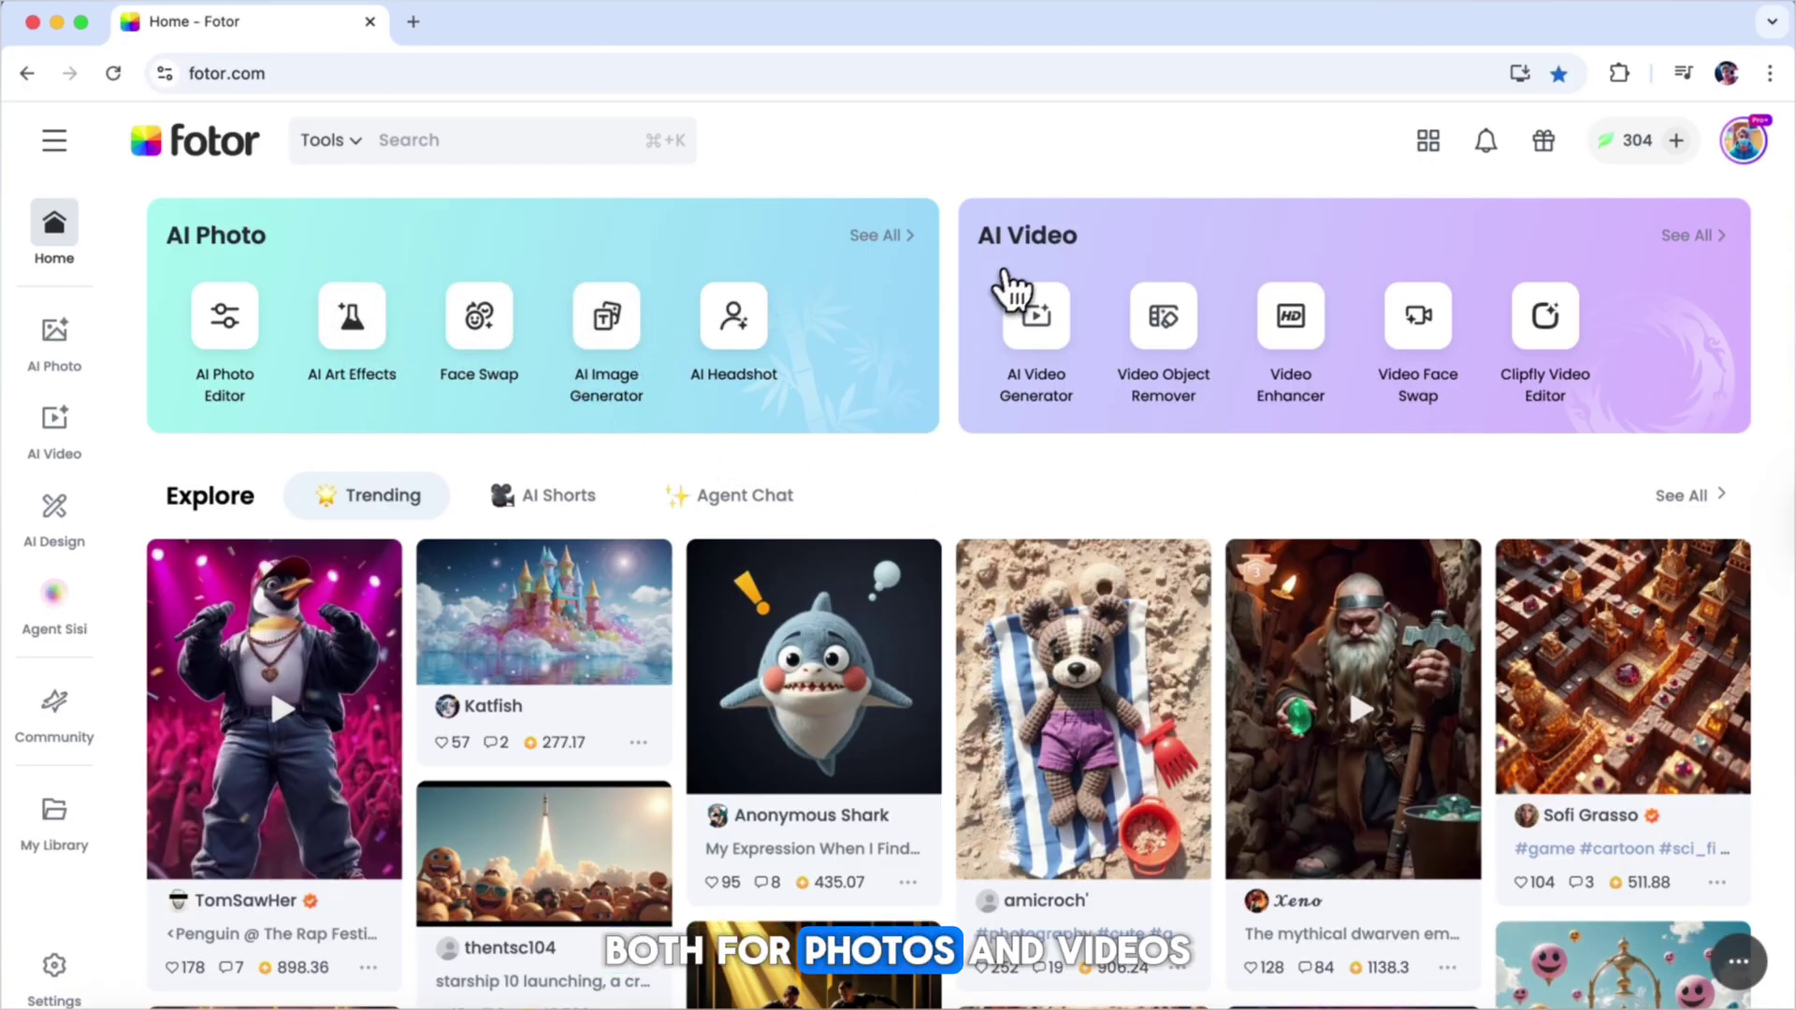
Step: Open Agent Sisi from the left sidebar
scroll(1102, 514, down, 10)
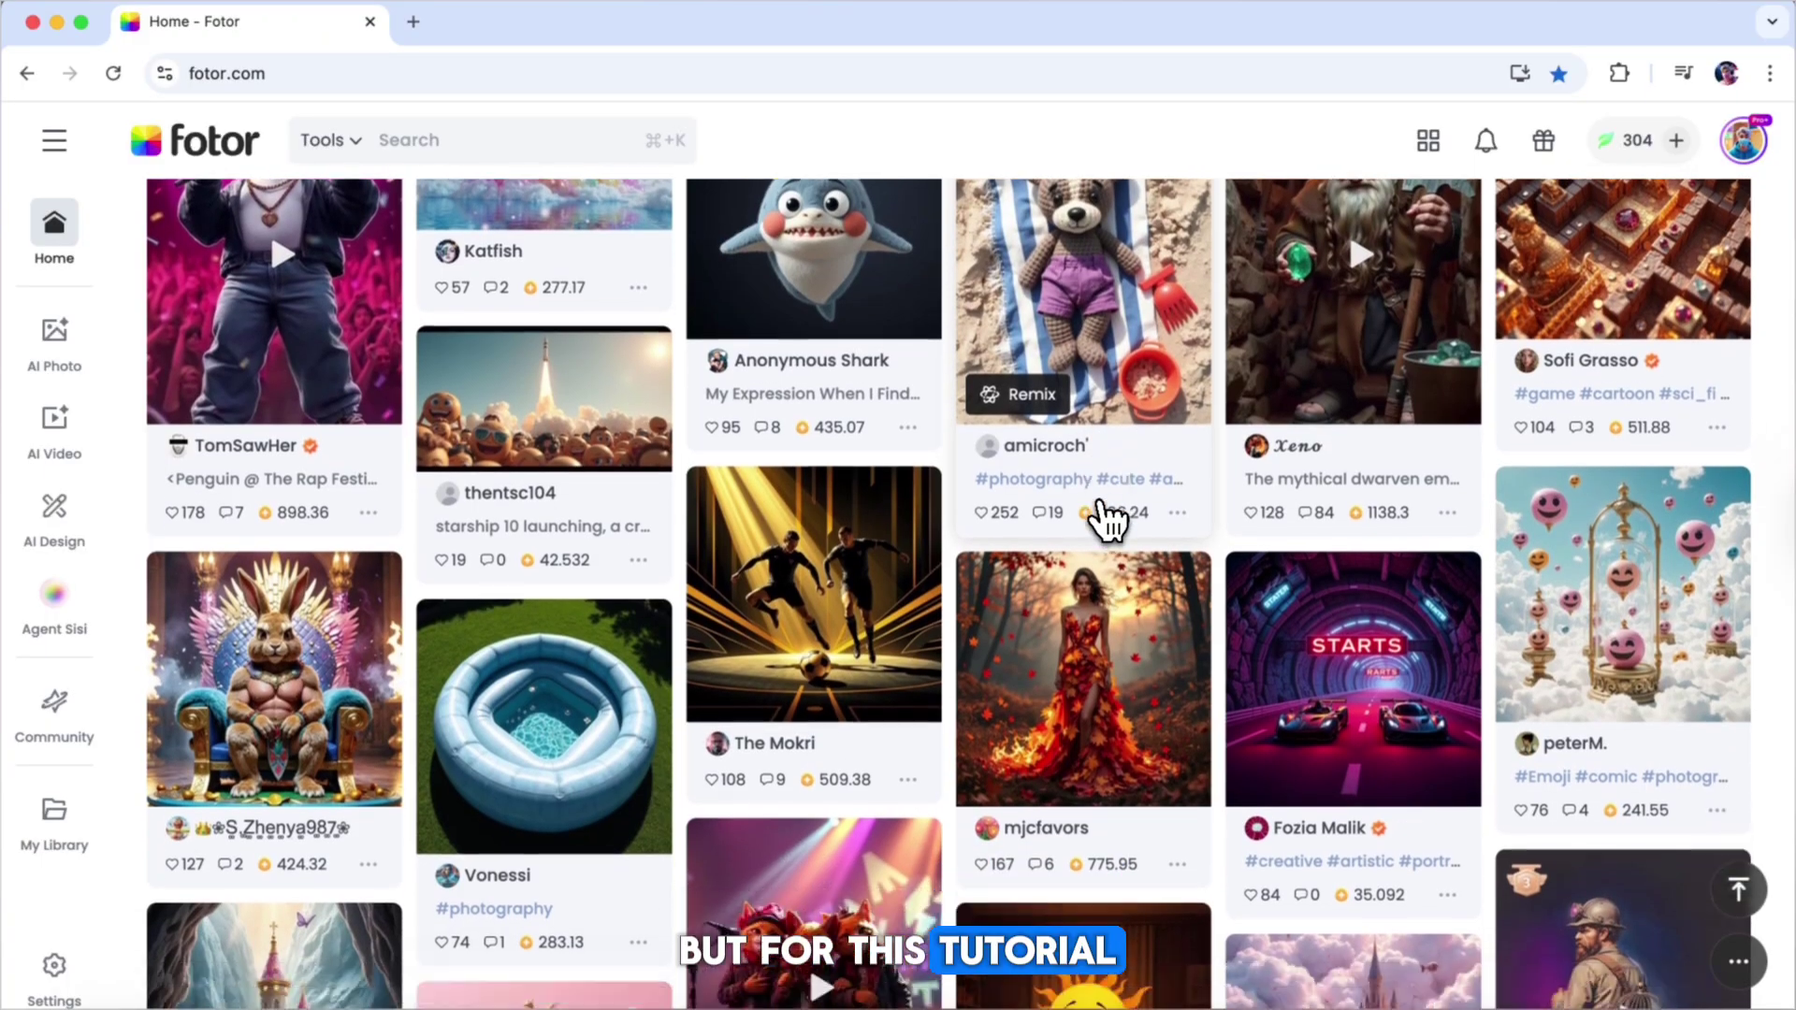
scroll(1109, 518, up, 10)
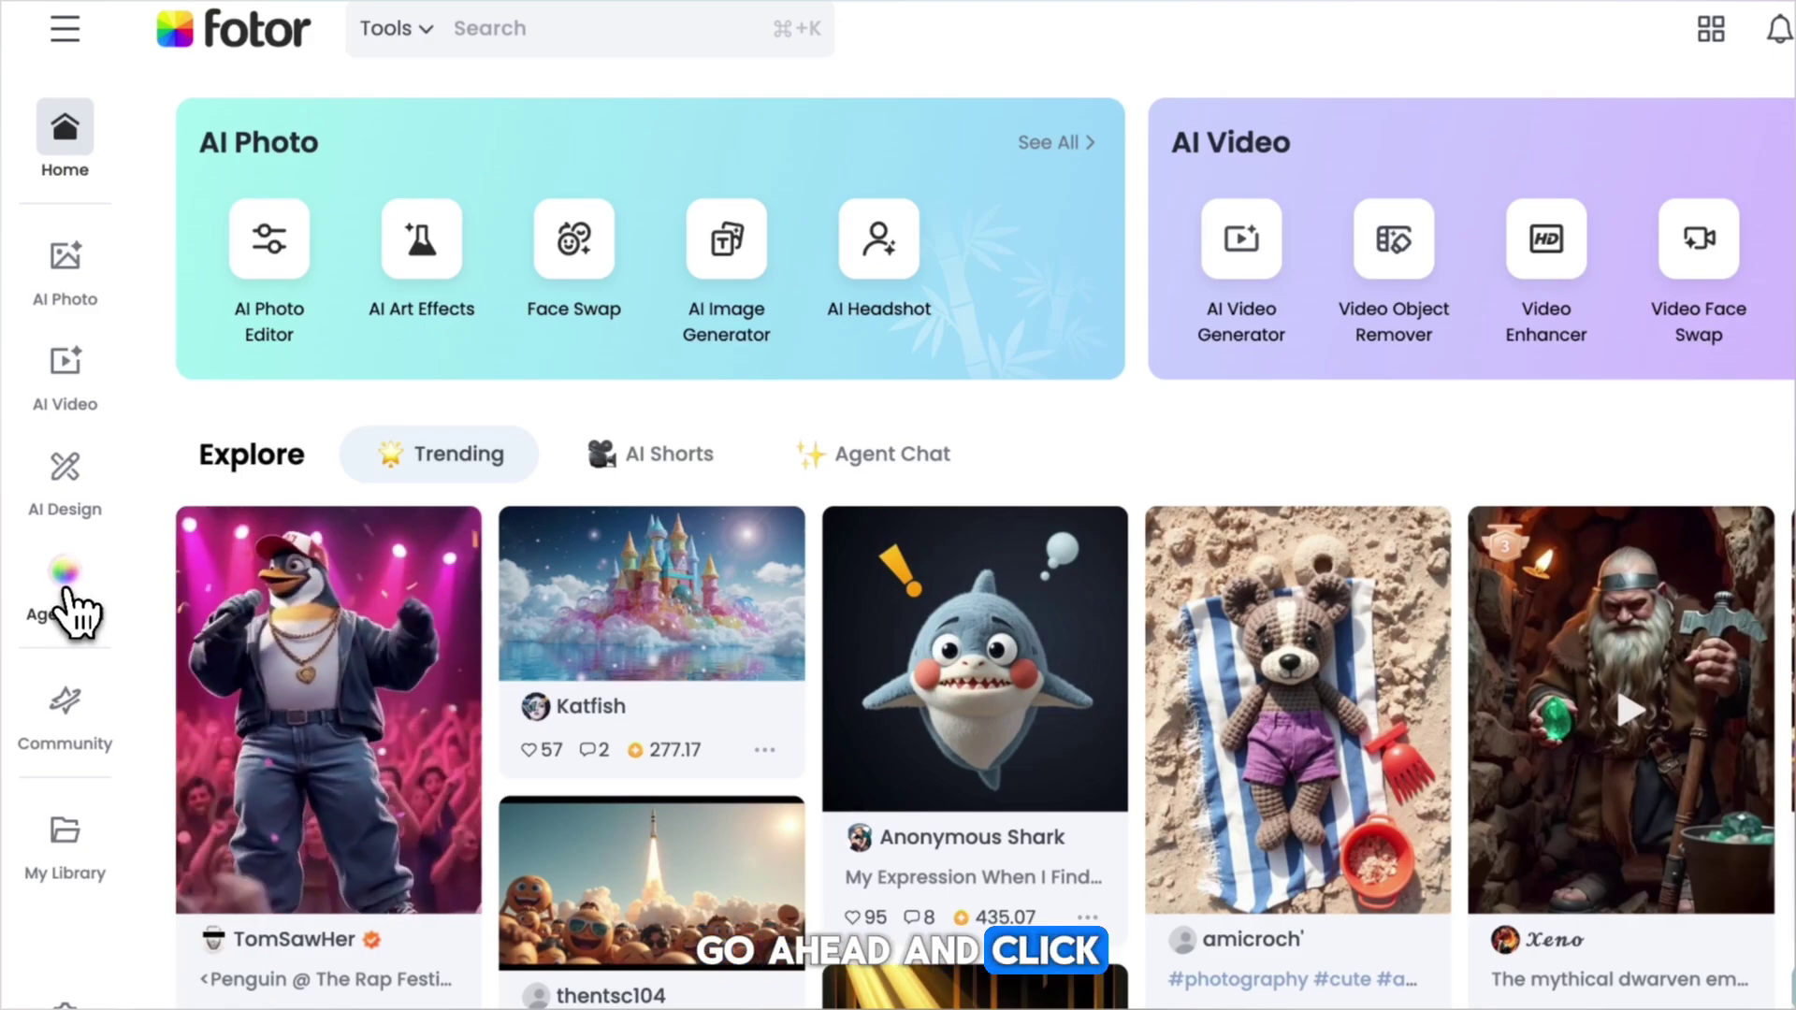
click(67, 599)
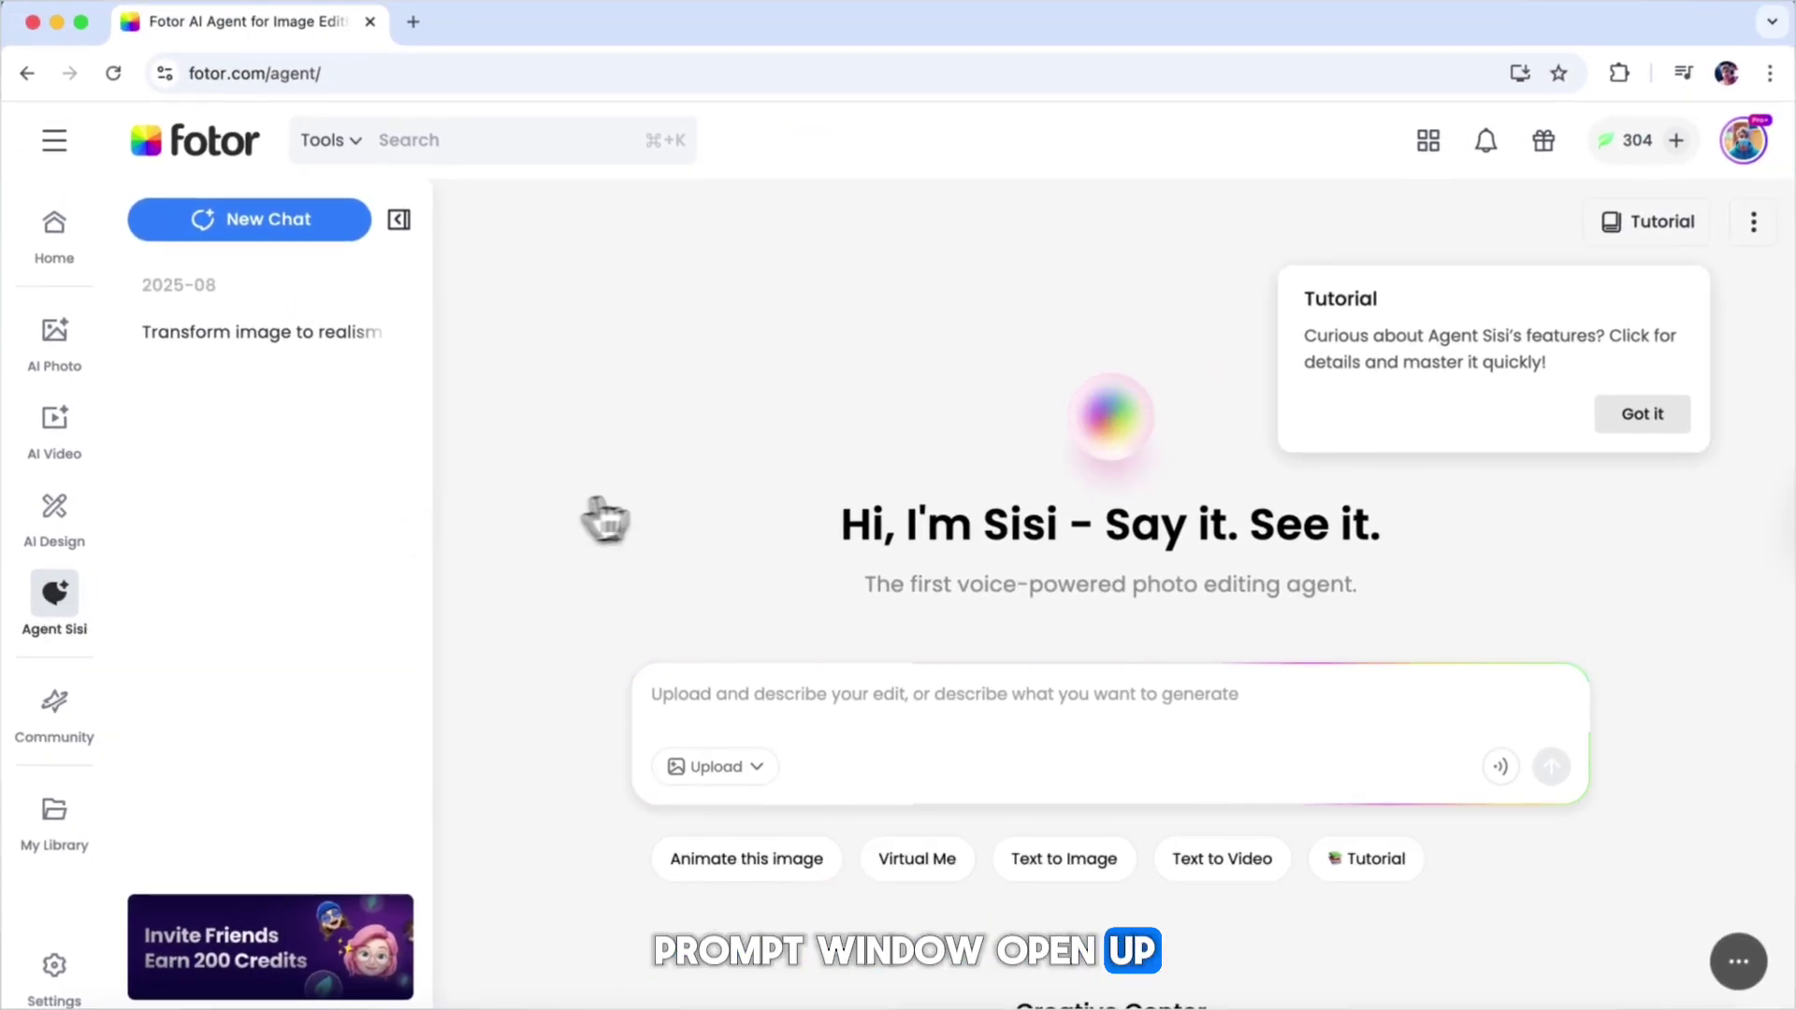
scroll(1463, 378, down, 7)
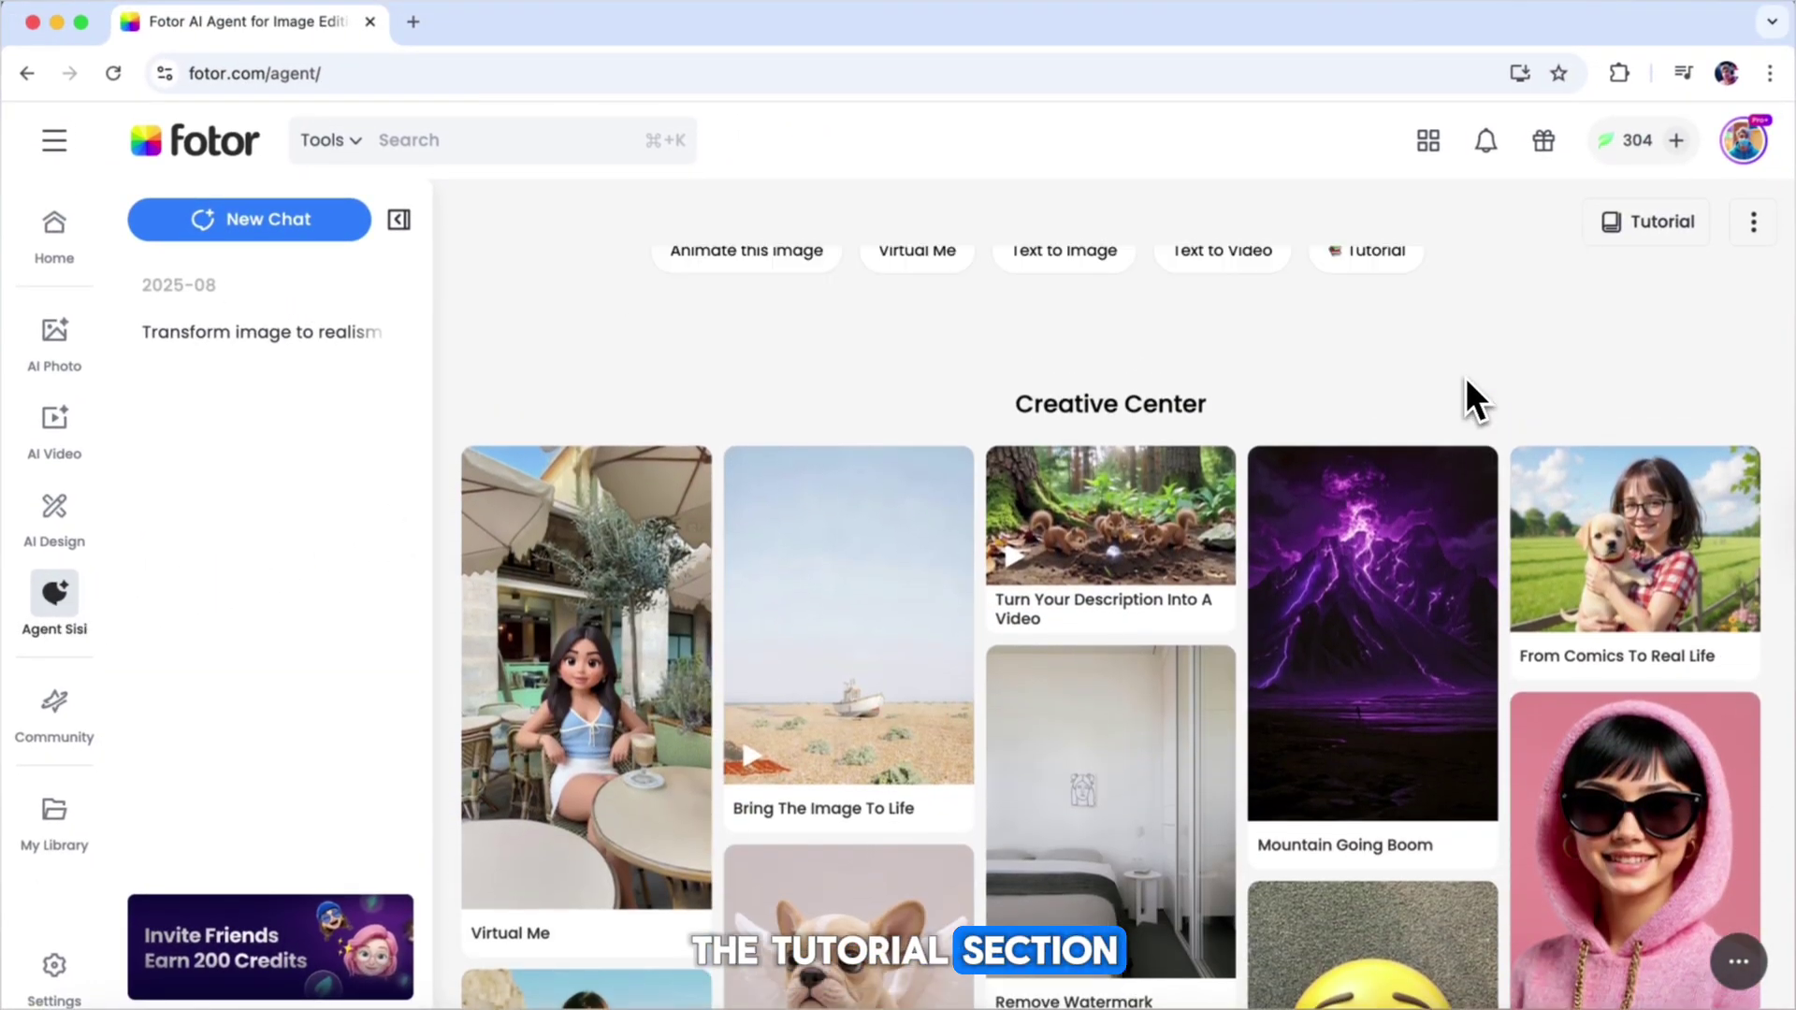
scroll(1465, 378, up, 7)
Step: Scroll through the Agent Sisi Tutorial panel, then close it
click(1639, 225)
scroll(1580, 383, down, 2)
scroll(1579, 383, down, 15)
scroll(1579, 383, down, 20)
scroll(1580, 380, down, 10)
click(1763, 219)
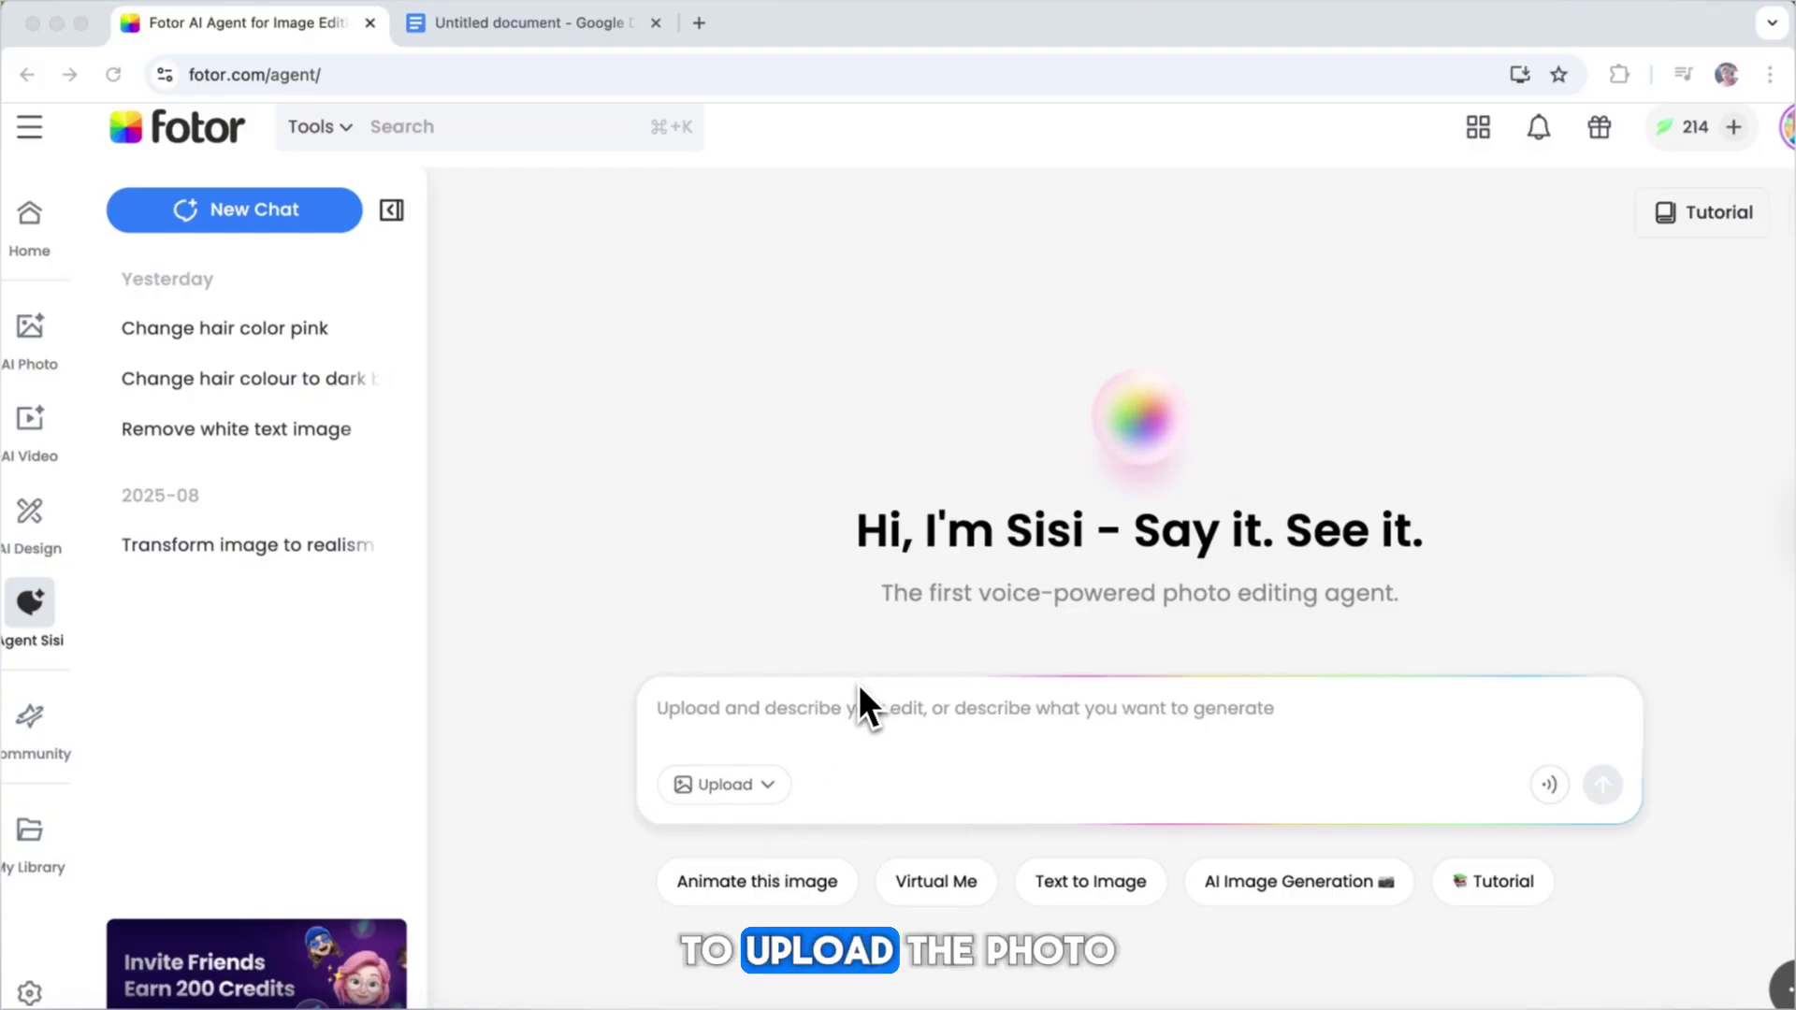
Step: Collapse the chat history and attach the blonde portrait from the computer, previewing it full size
click(393, 211)
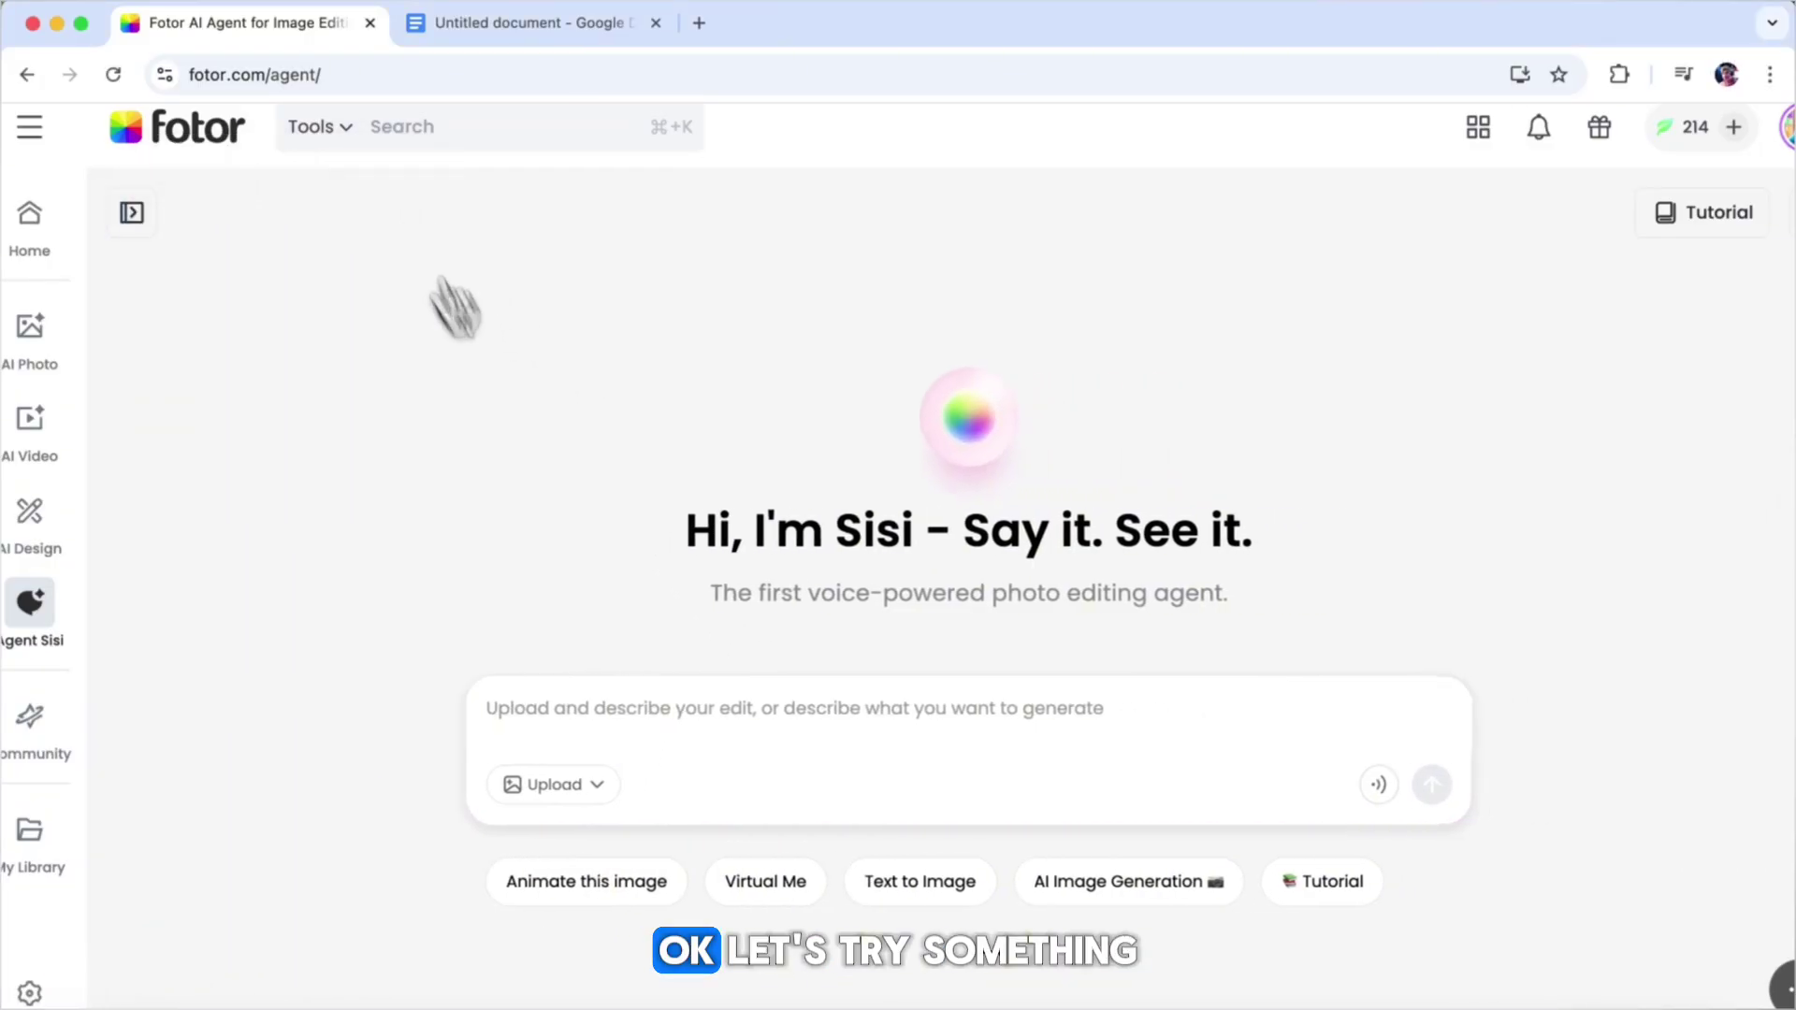
click(596, 793)
click(614, 850)
scroll(842, 599, down, 3)
click(945, 590)
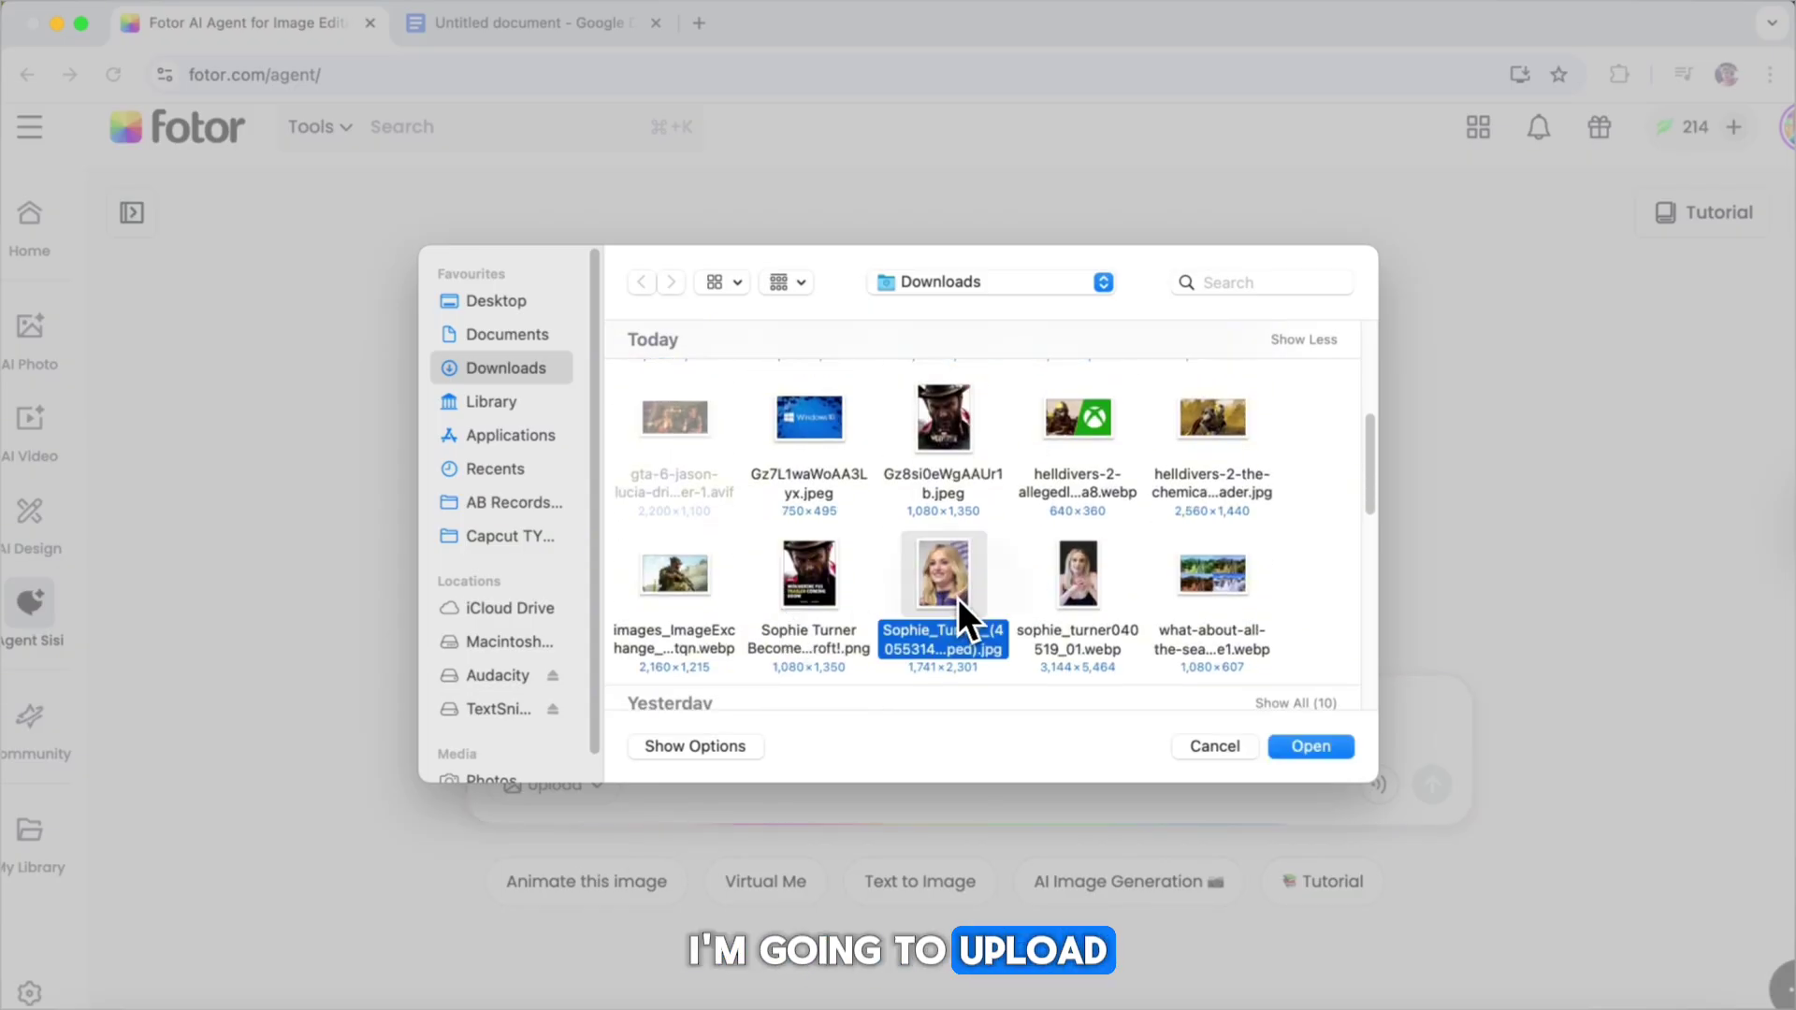
double_click(957, 599)
click(540, 757)
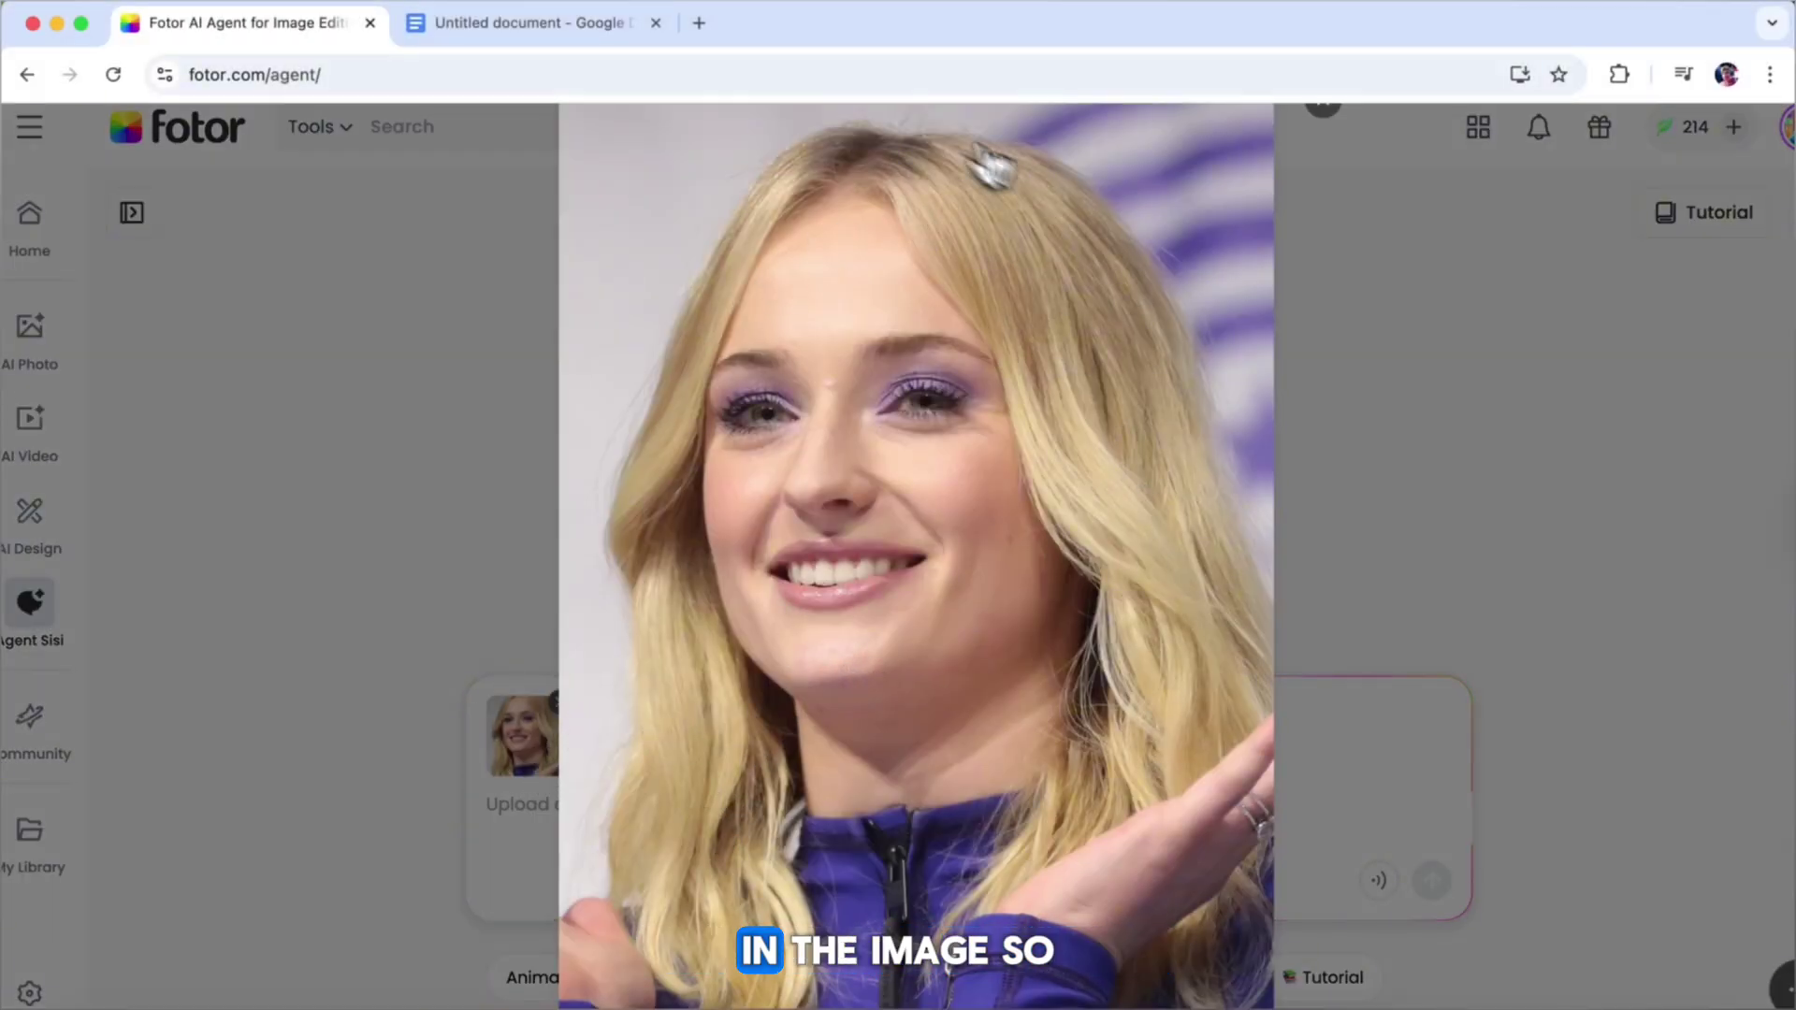
click(1323, 104)
Step: Send the request 'change the hair colour to dark blonde'
click(802, 734)
text(change the hair colour to dark blonde)
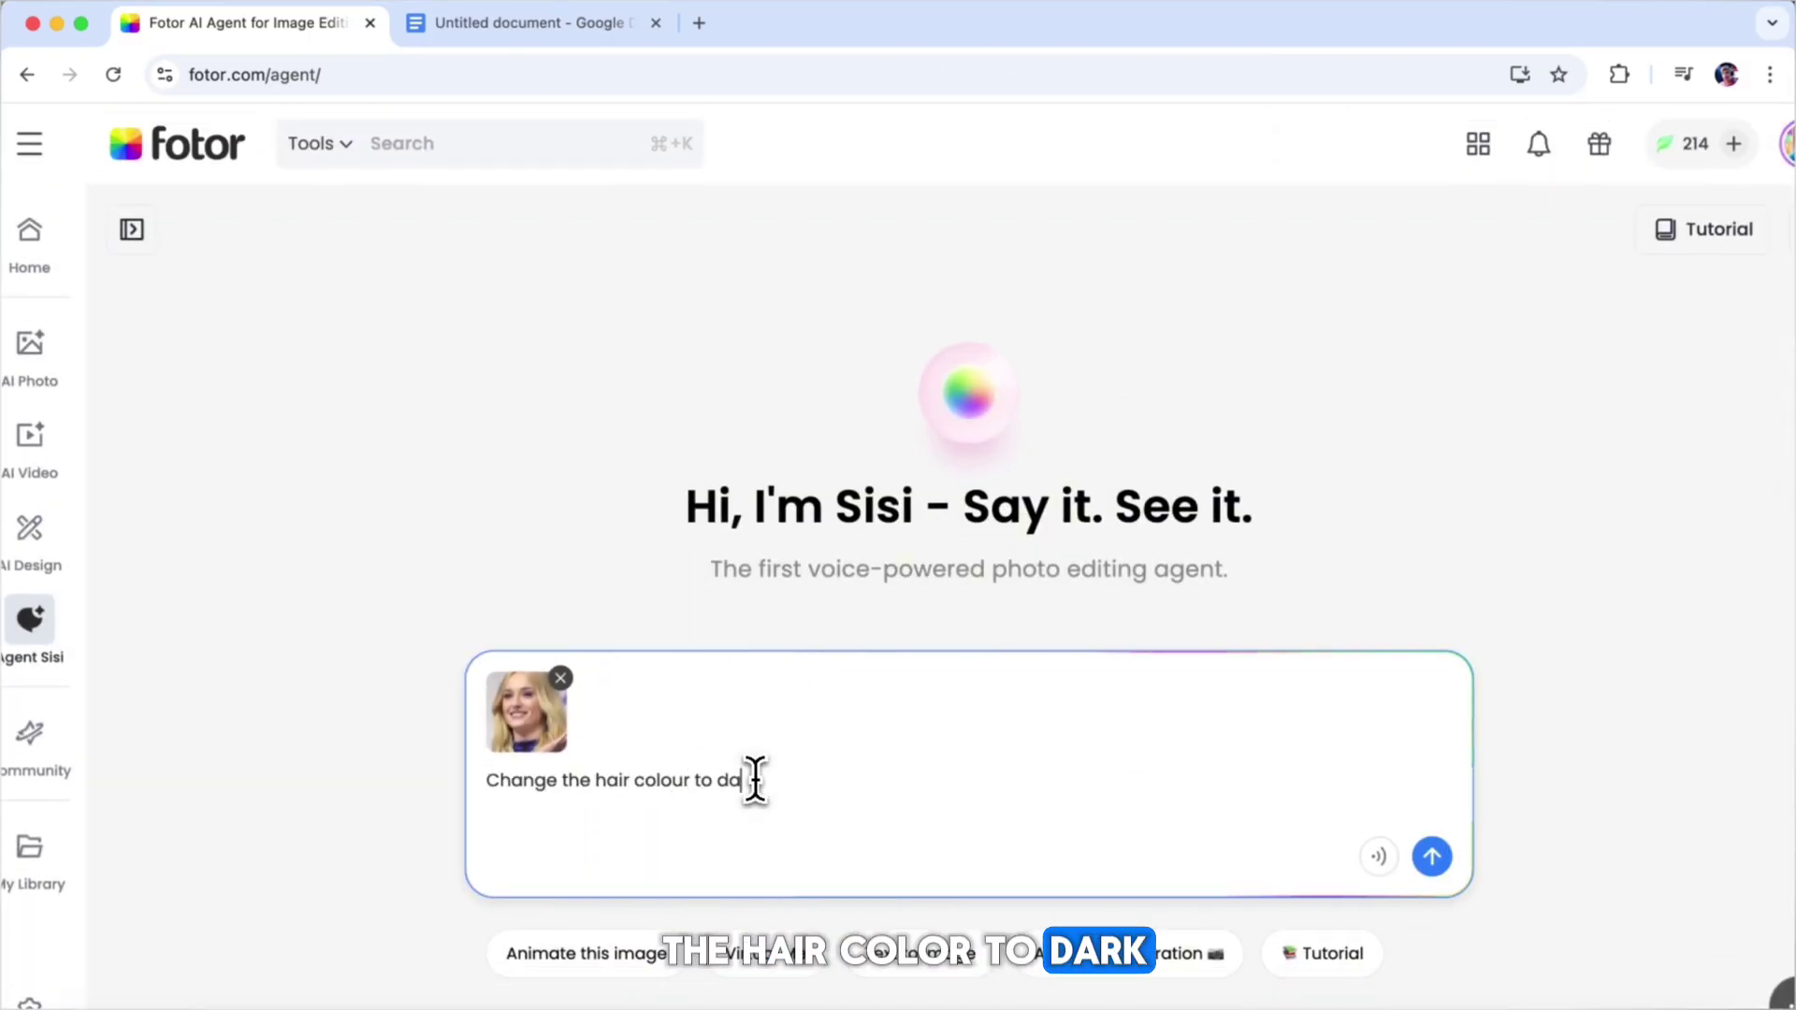
click(1432, 857)
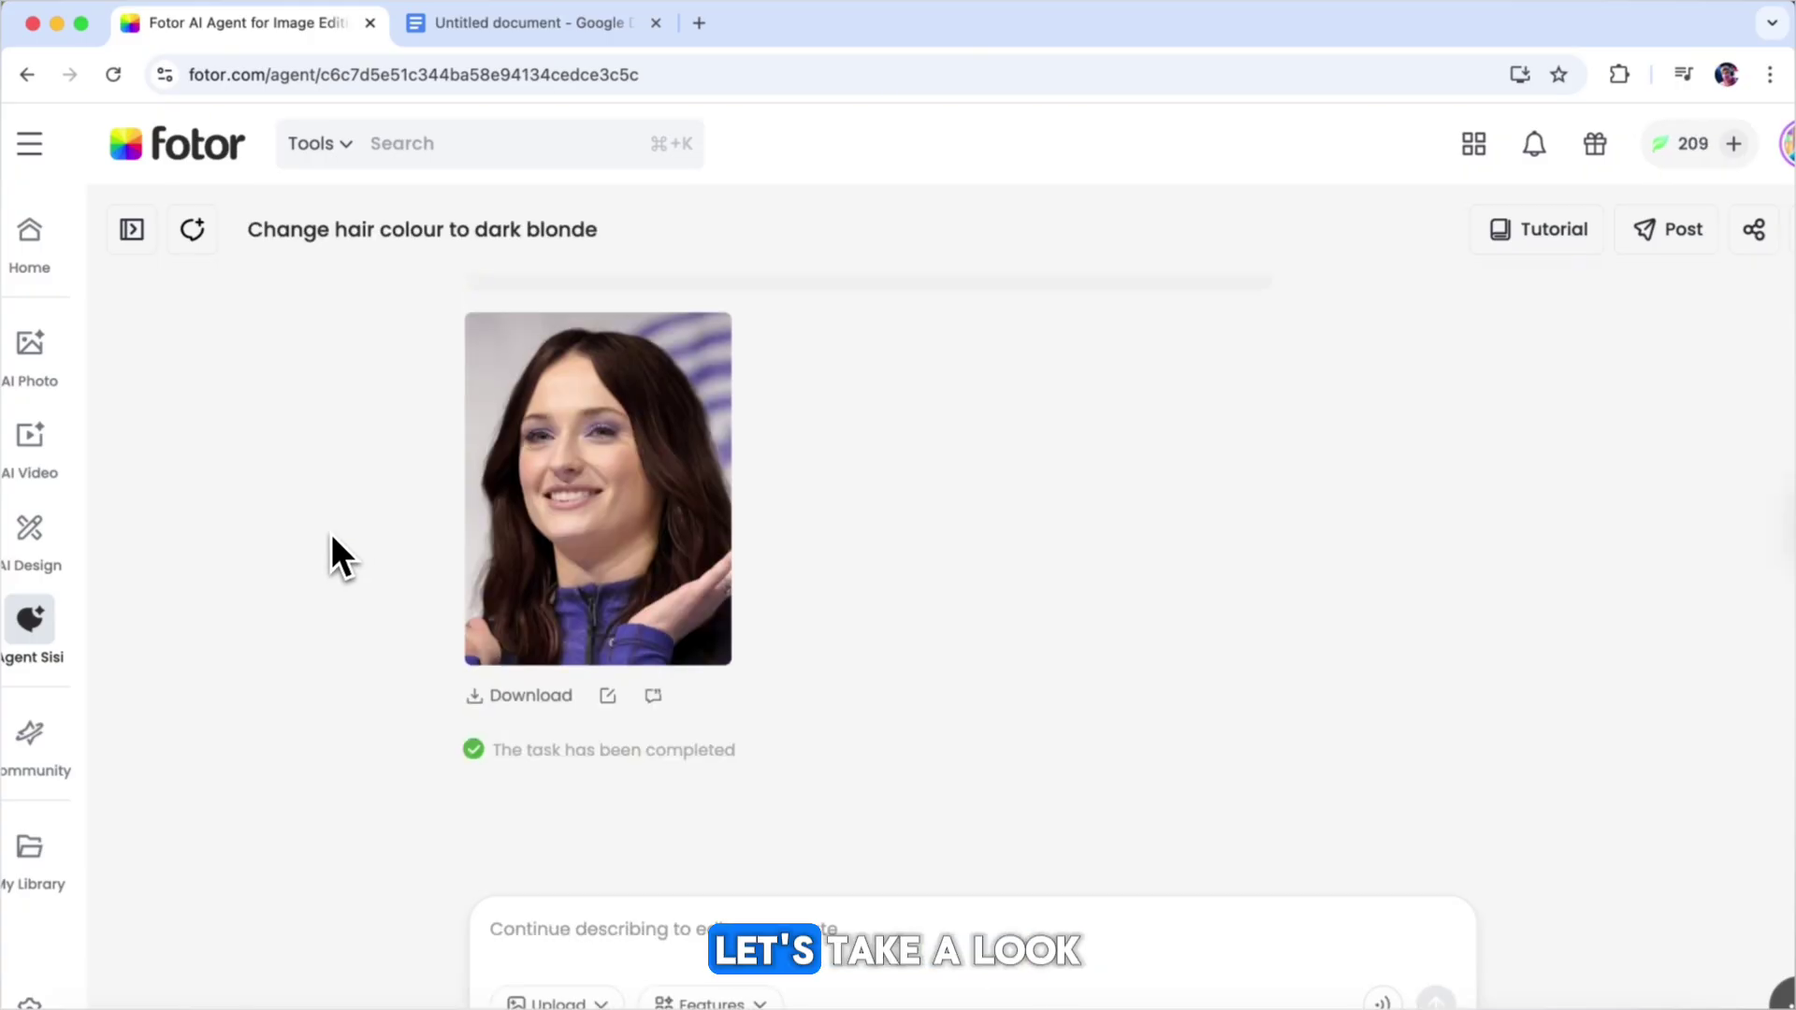
scroll(452, 466, up, 2)
click(554, 561)
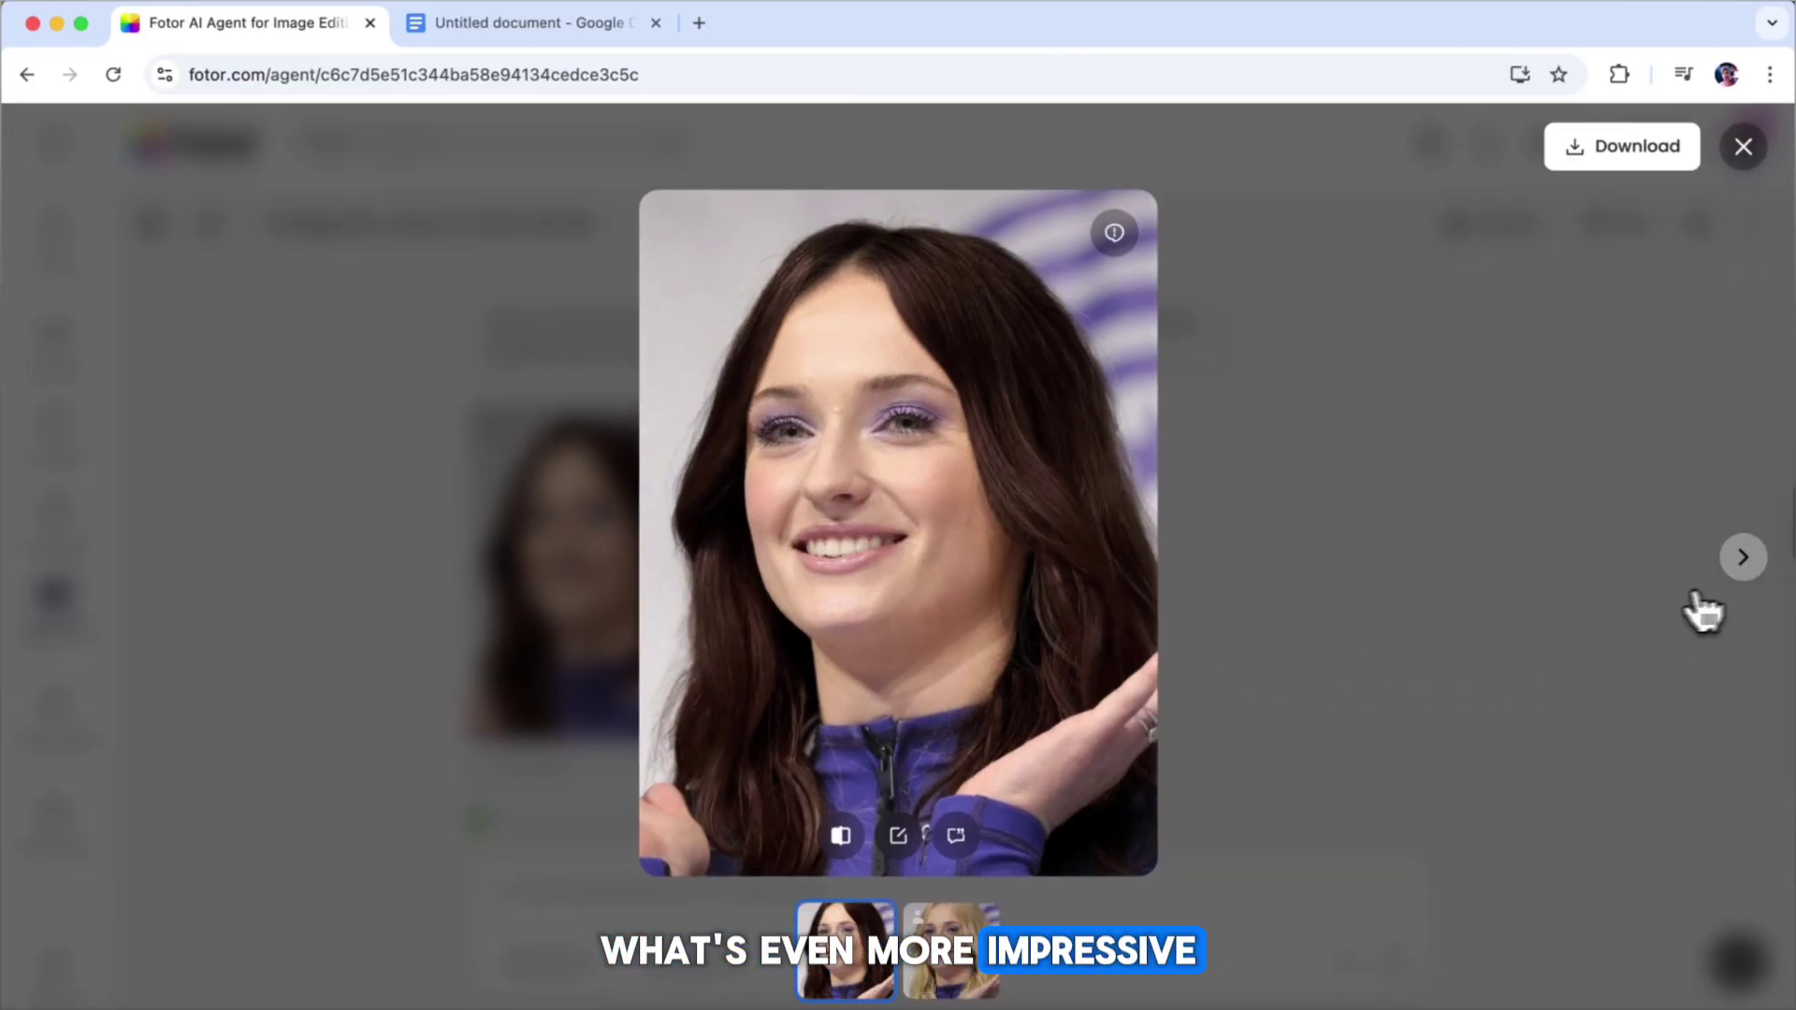
click(1744, 559)
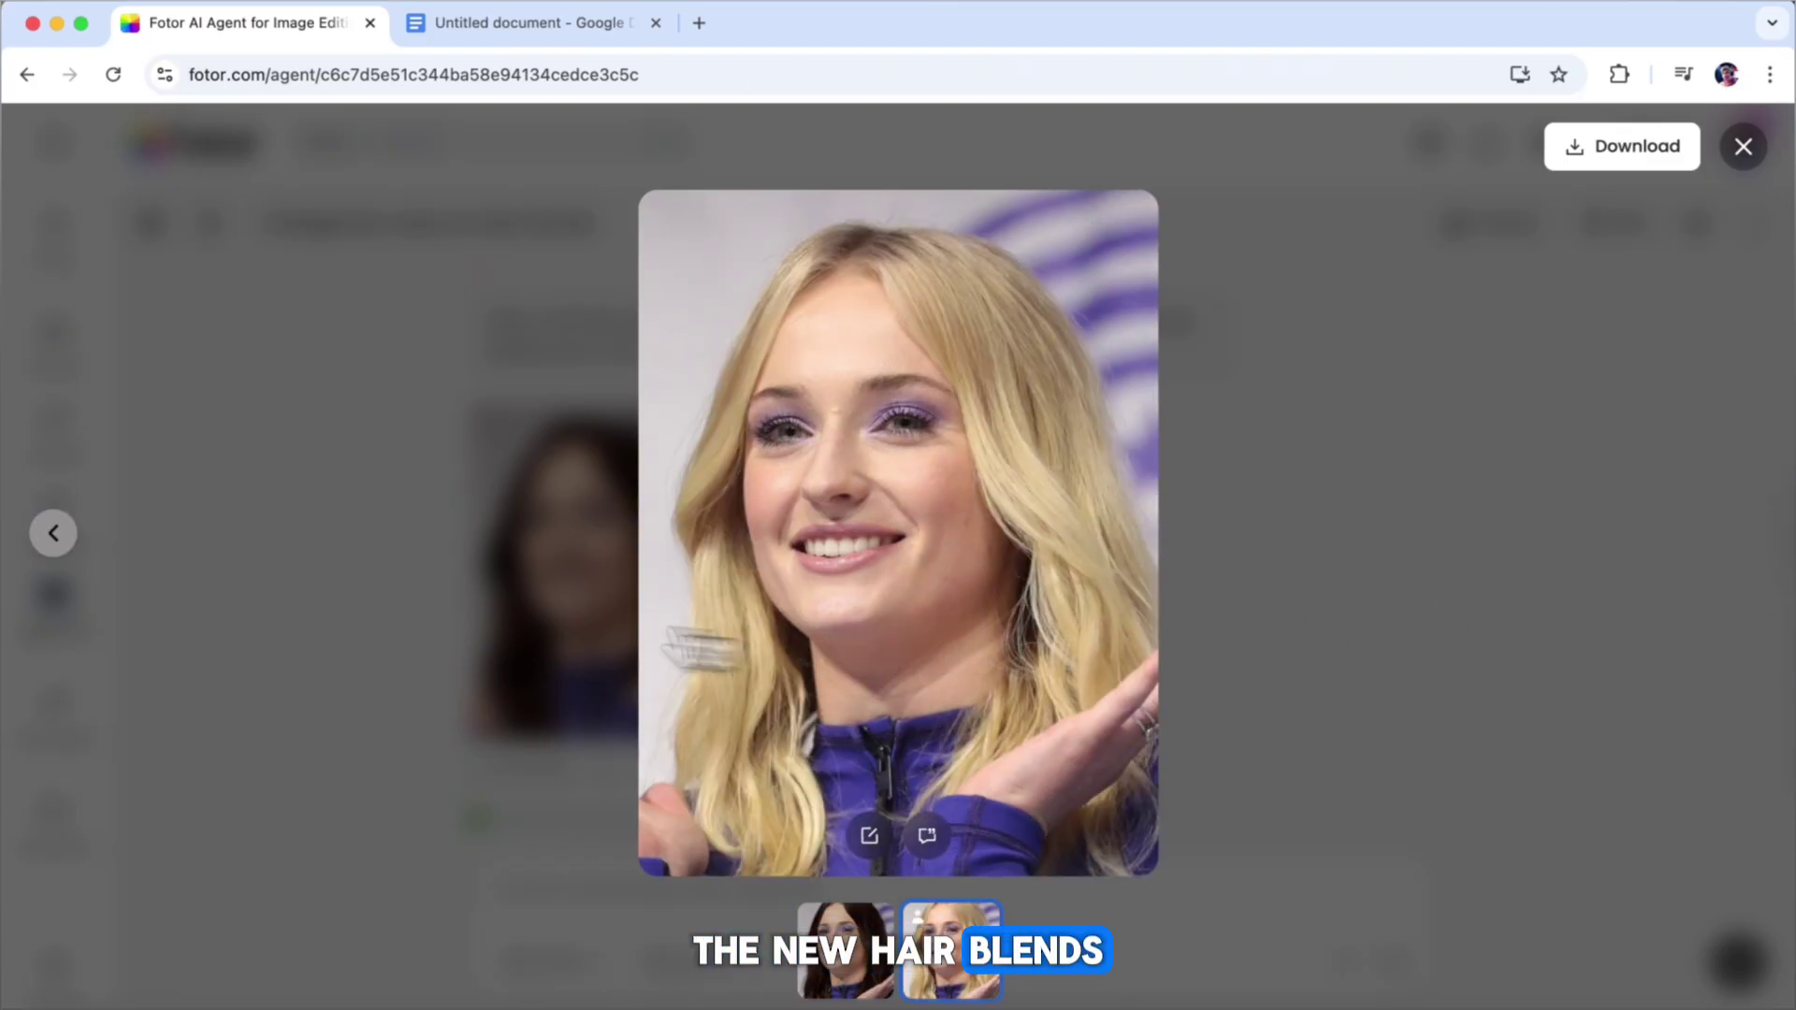
click(55, 534)
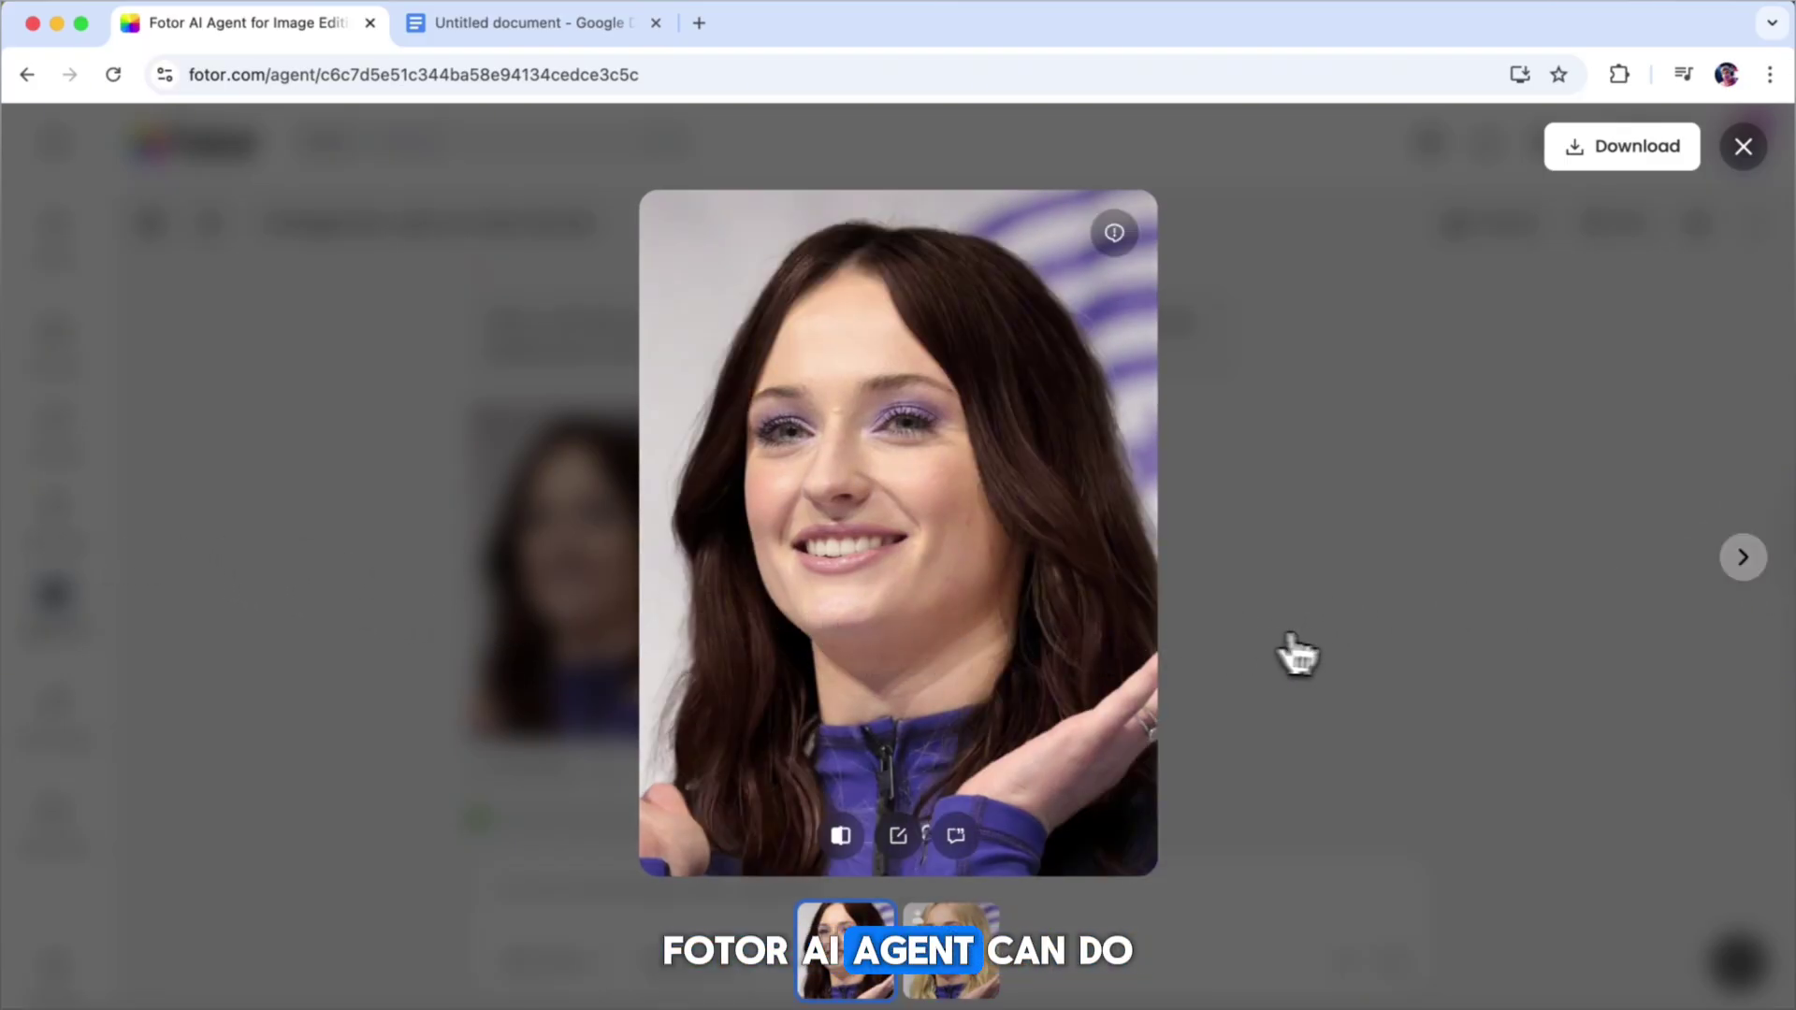
click(1734, 573)
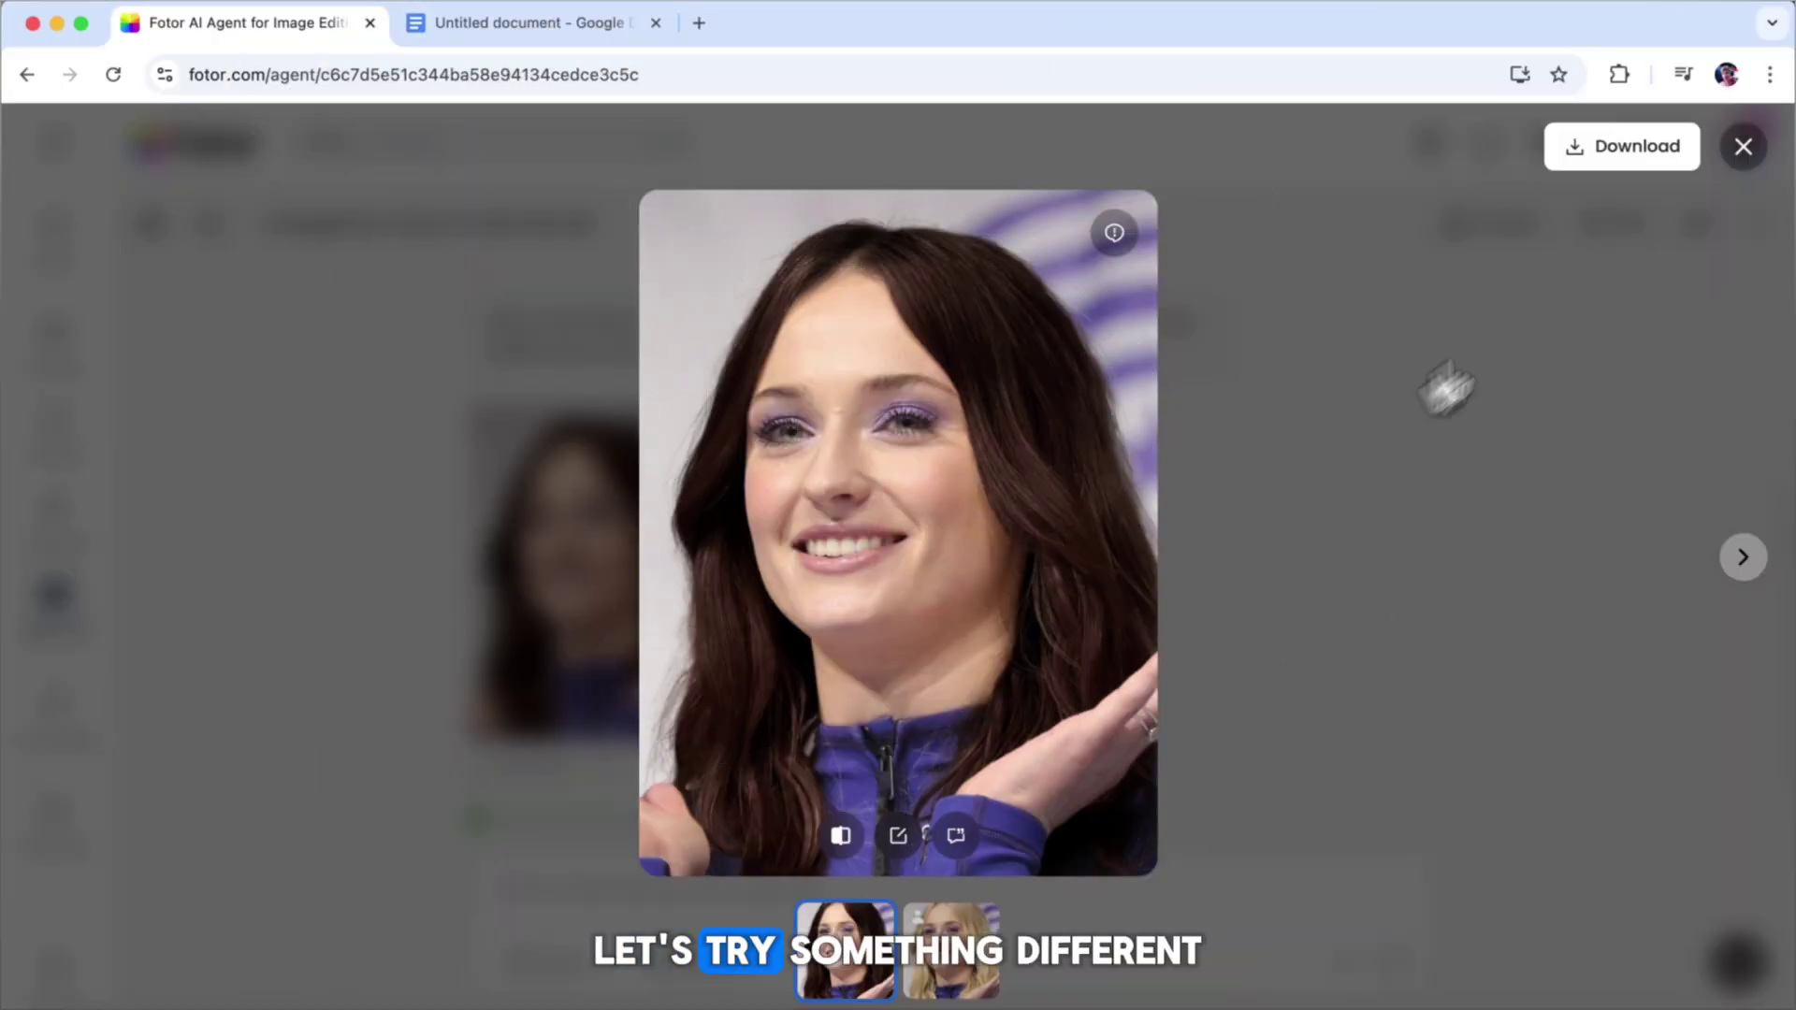
click(1094, 598)
scroll(1093, 601, down, 2)
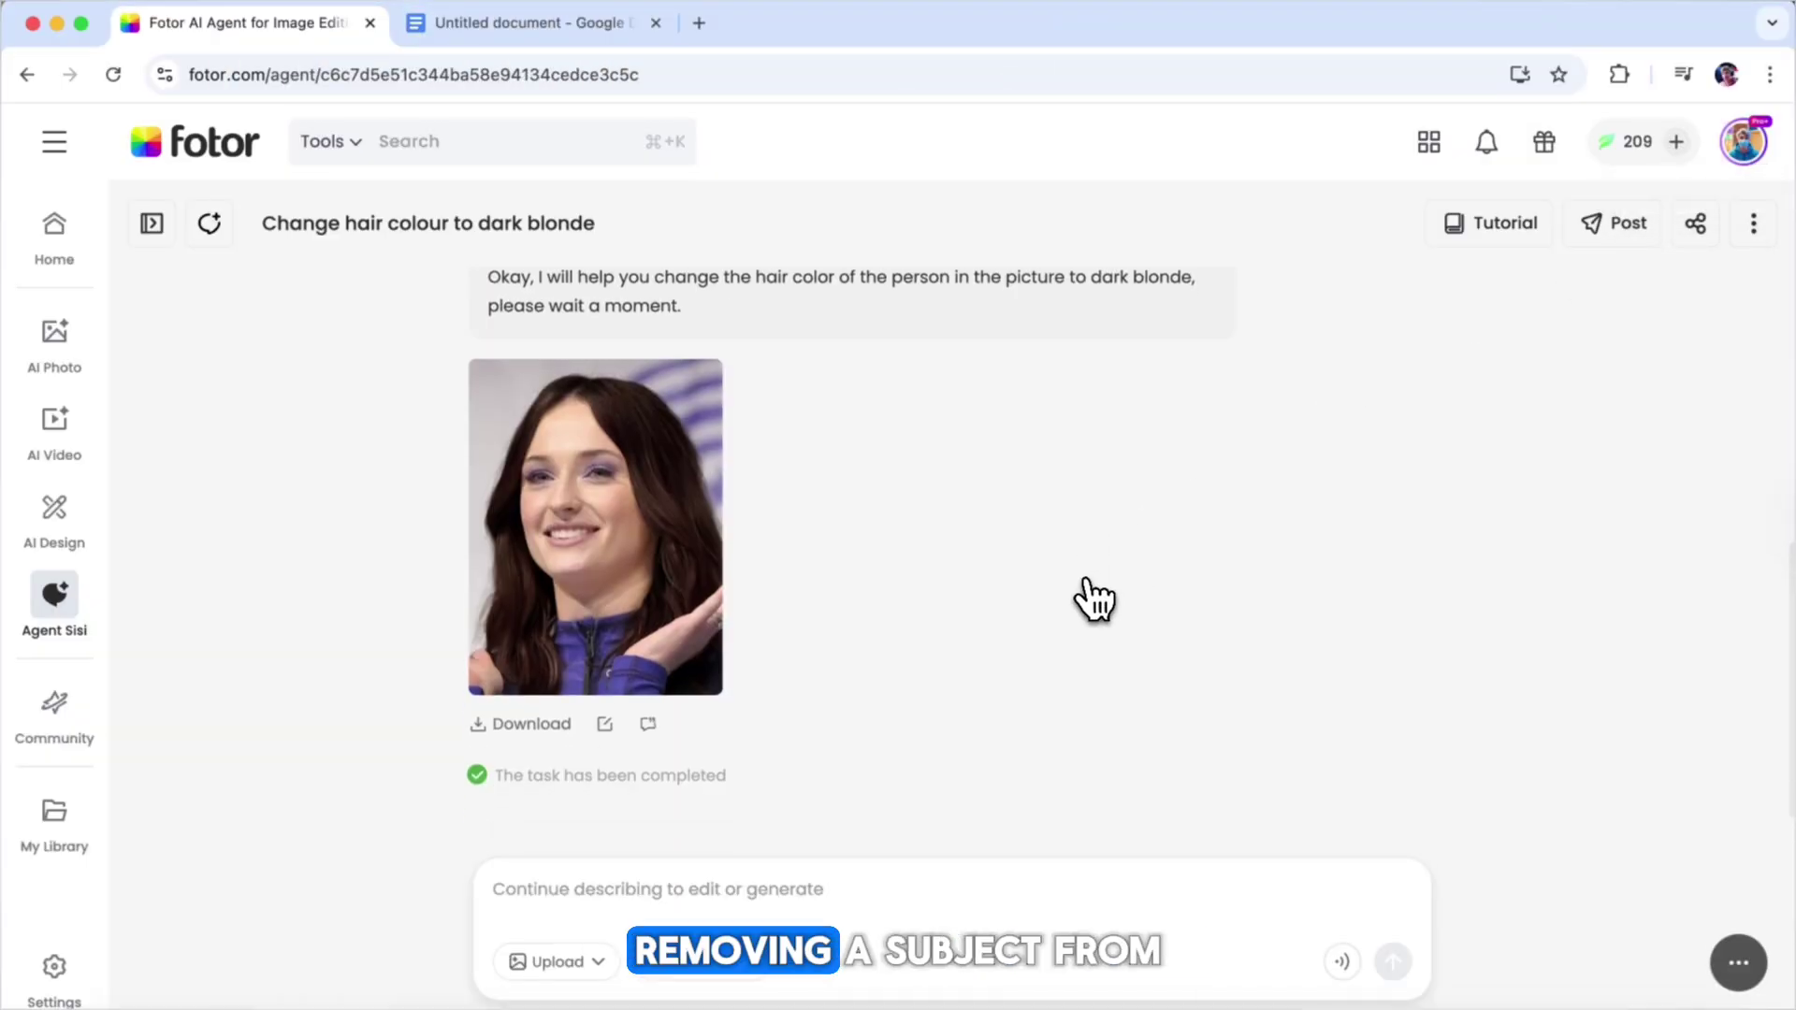
Step: Attach the street photo of two women from the computer and preview it
click(577, 961)
click(612, 730)
double_click(693, 651)
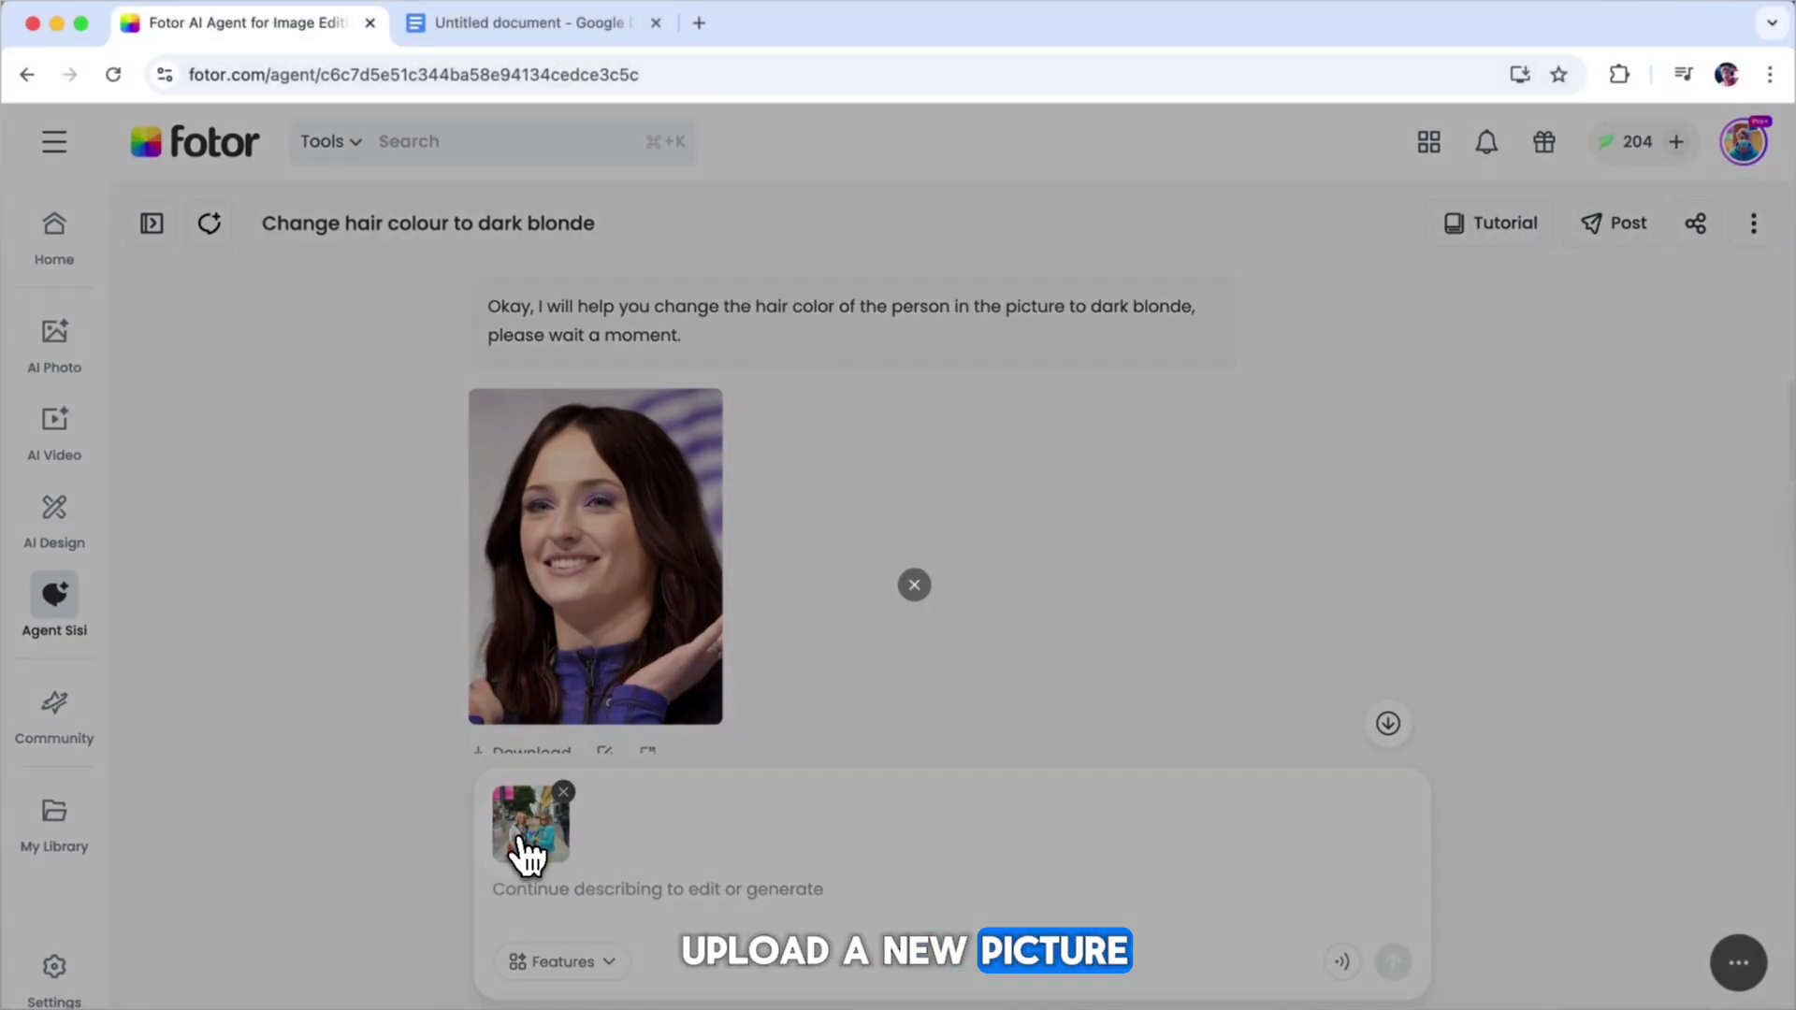
click(525, 828)
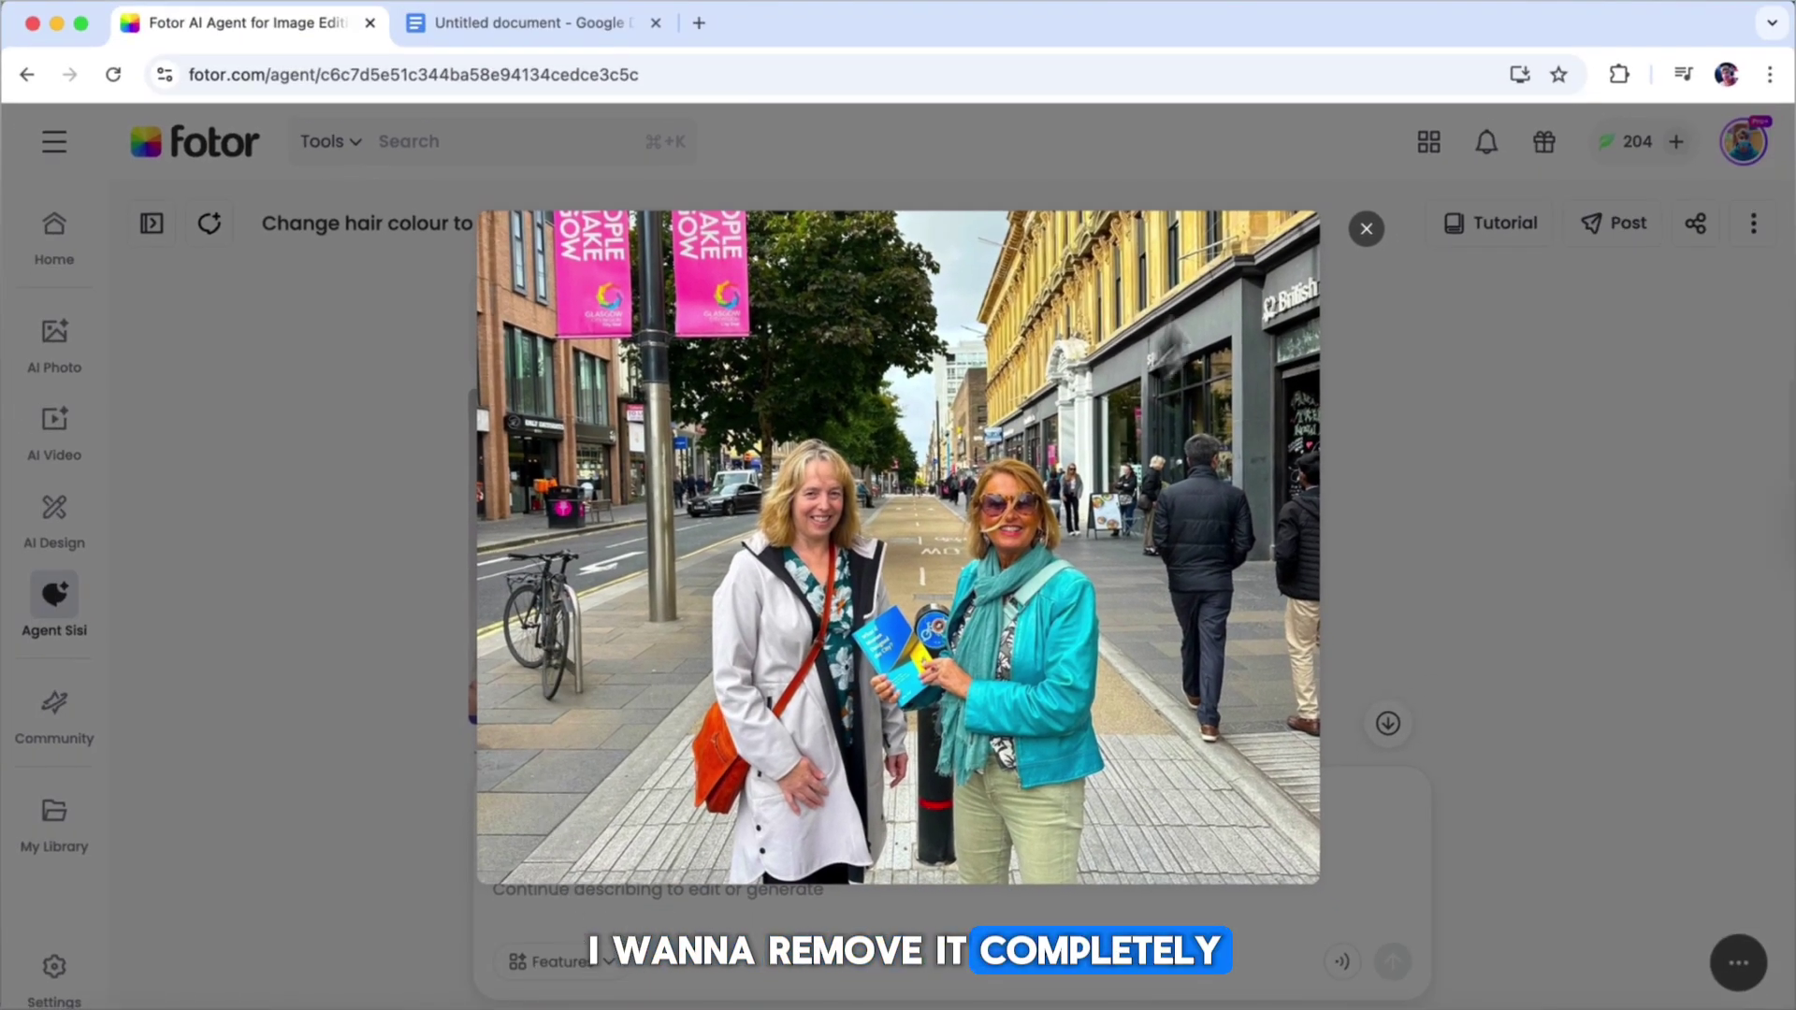
click(819, 891)
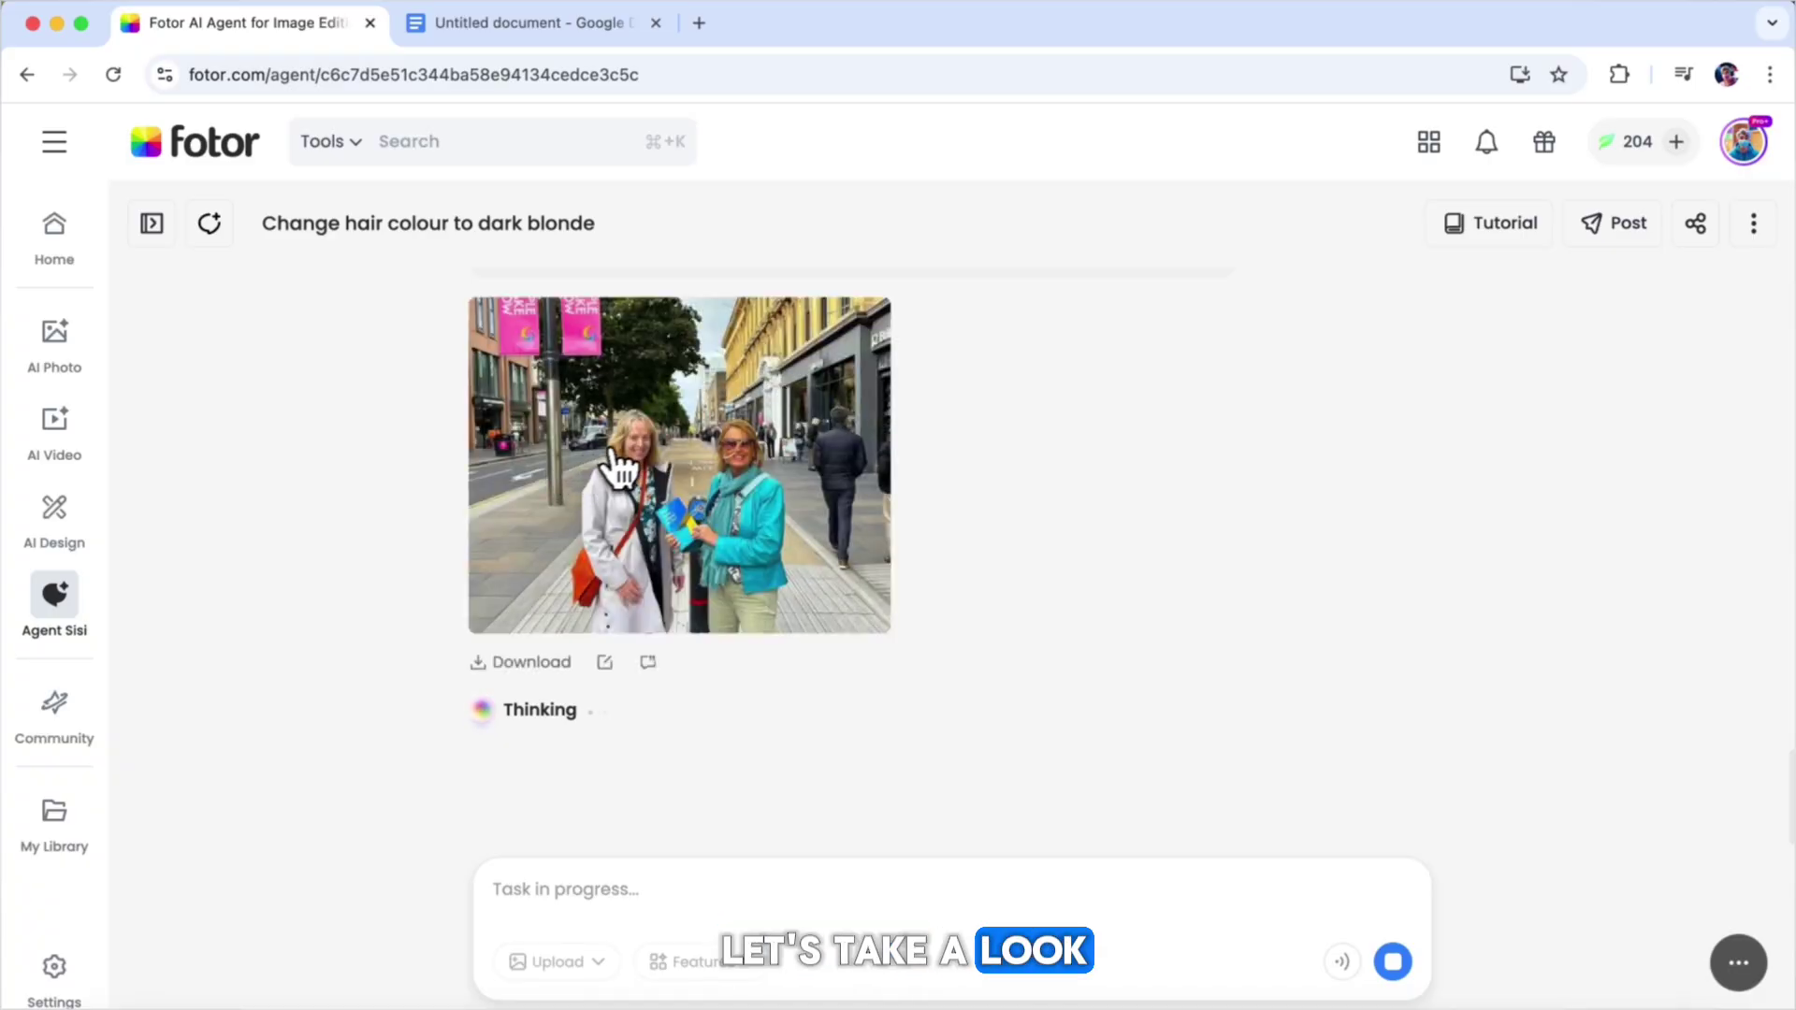
Step: Compare the bicycle-free result against the original in the full-size viewer, then close it
click(618, 470)
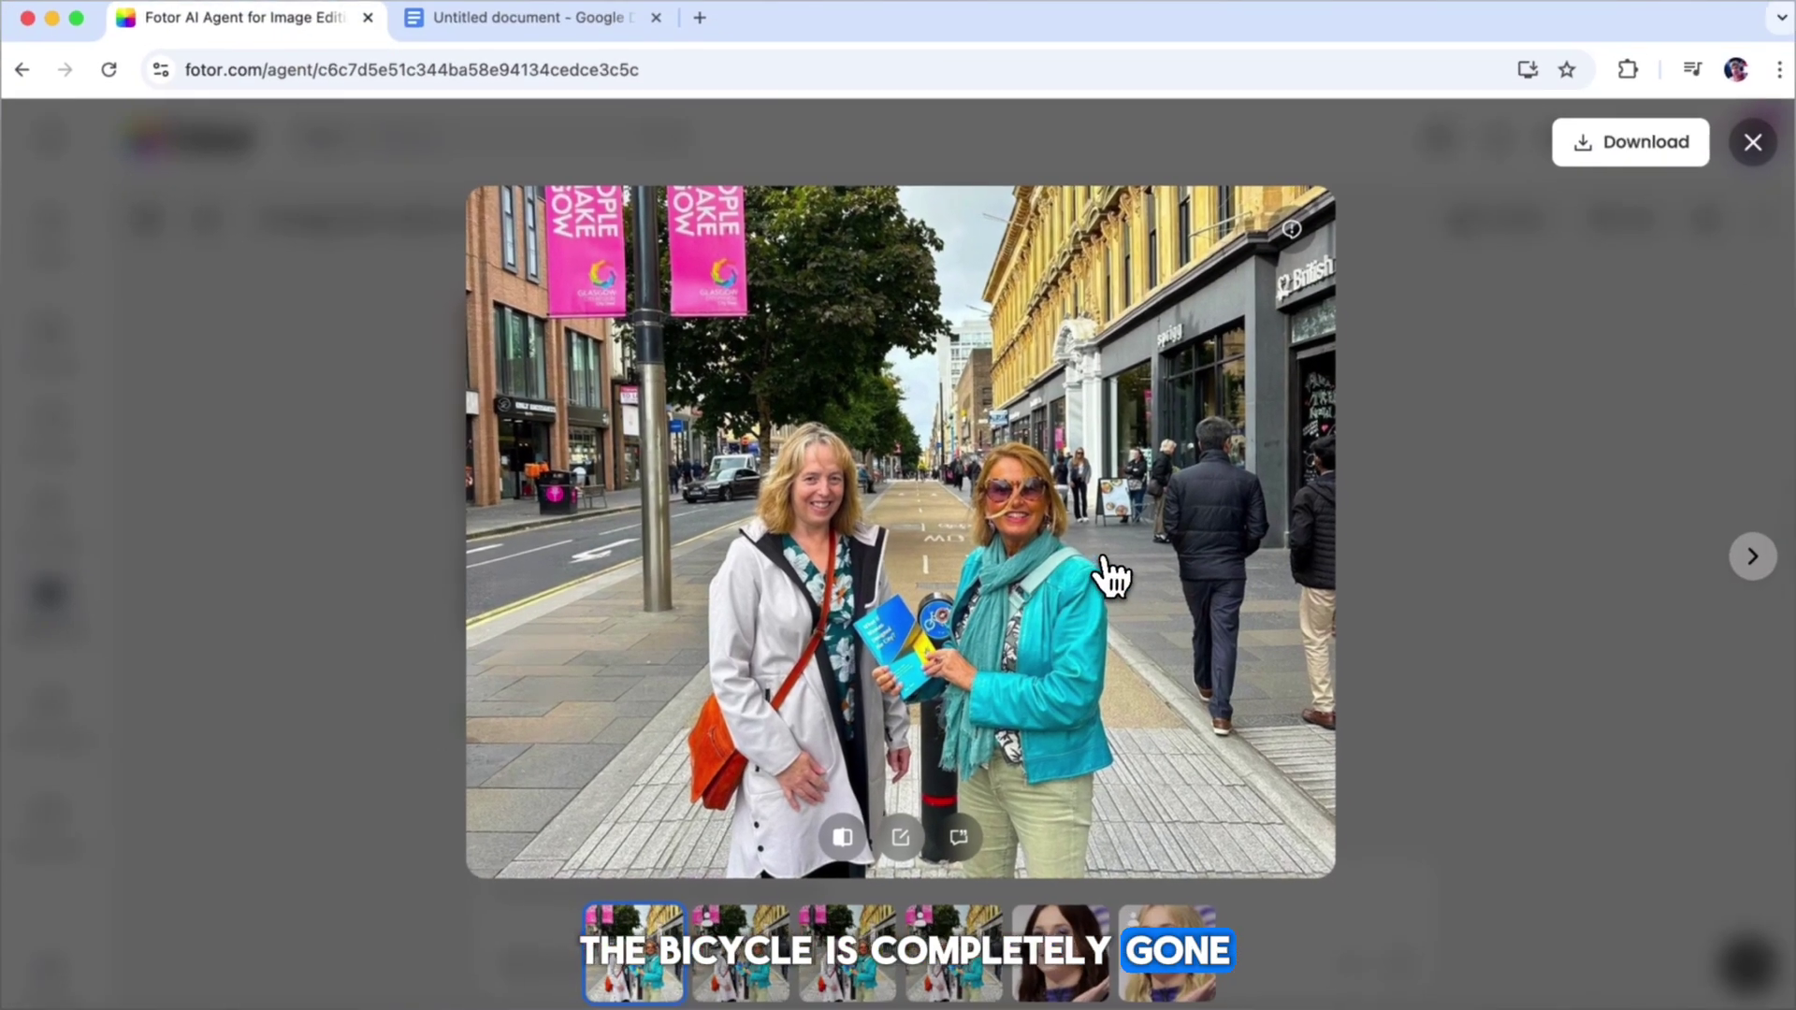
click(1744, 558)
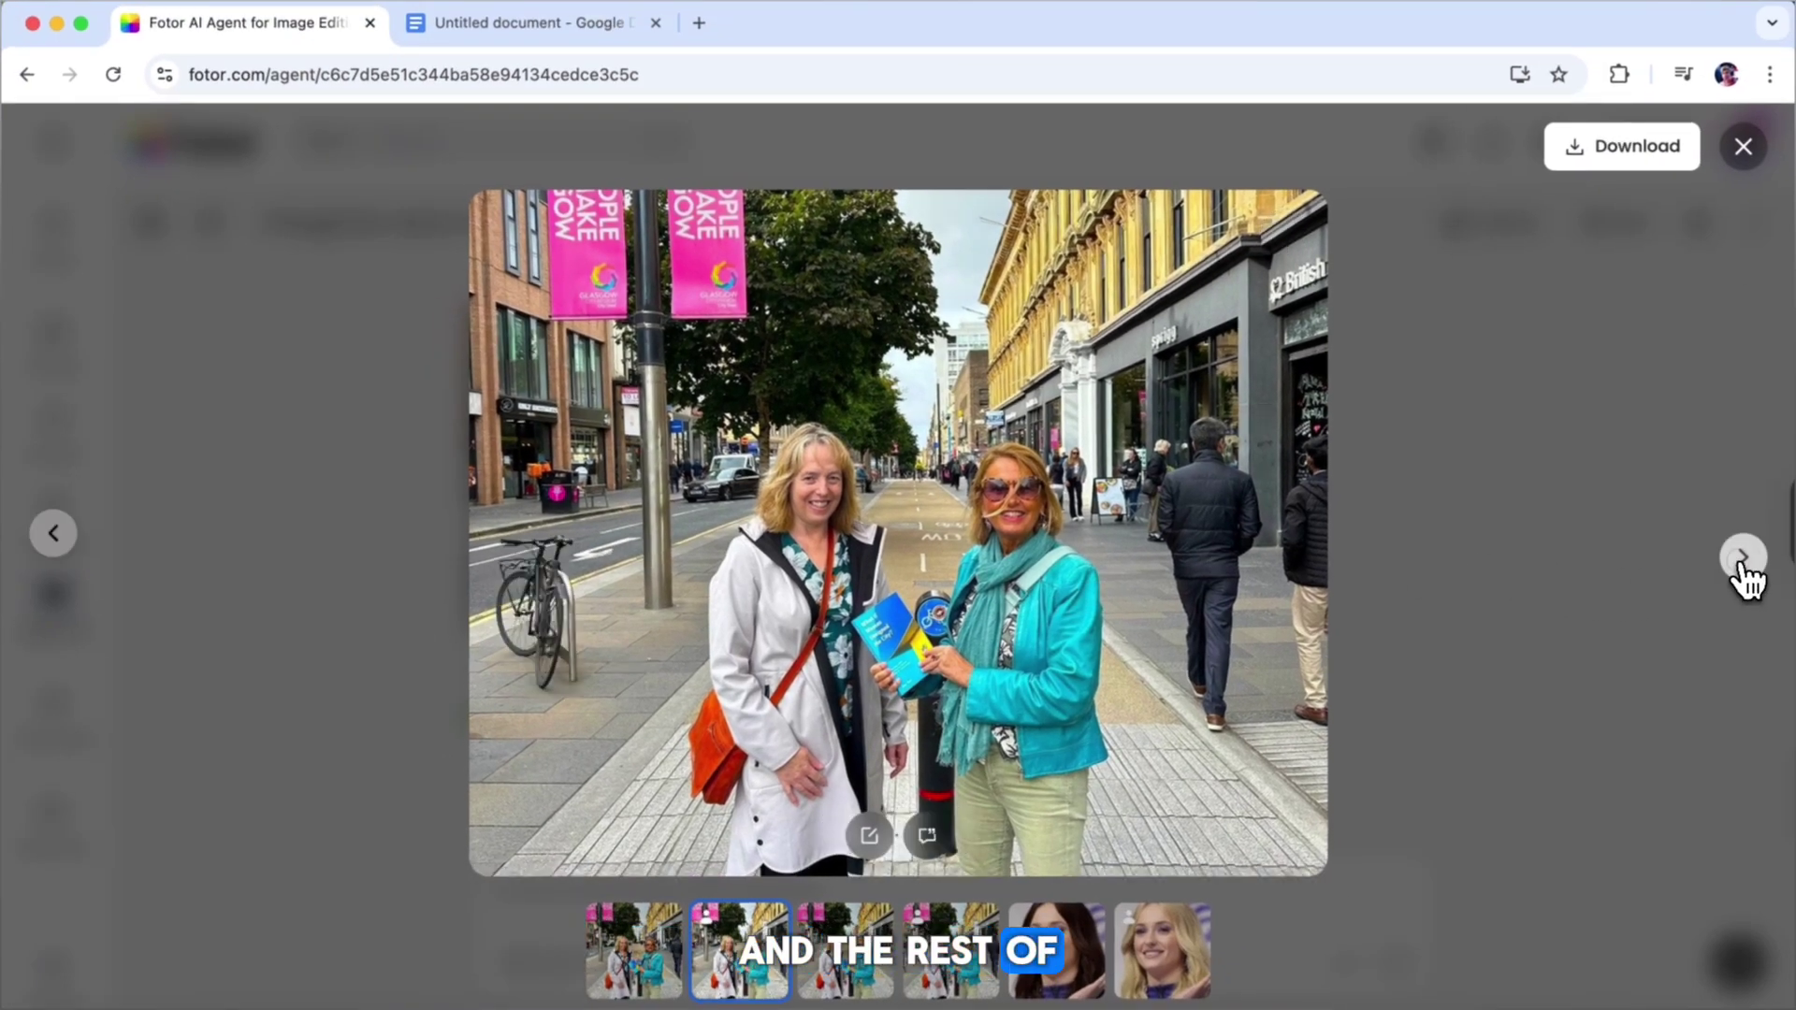
click(53, 533)
click(1746, 561)
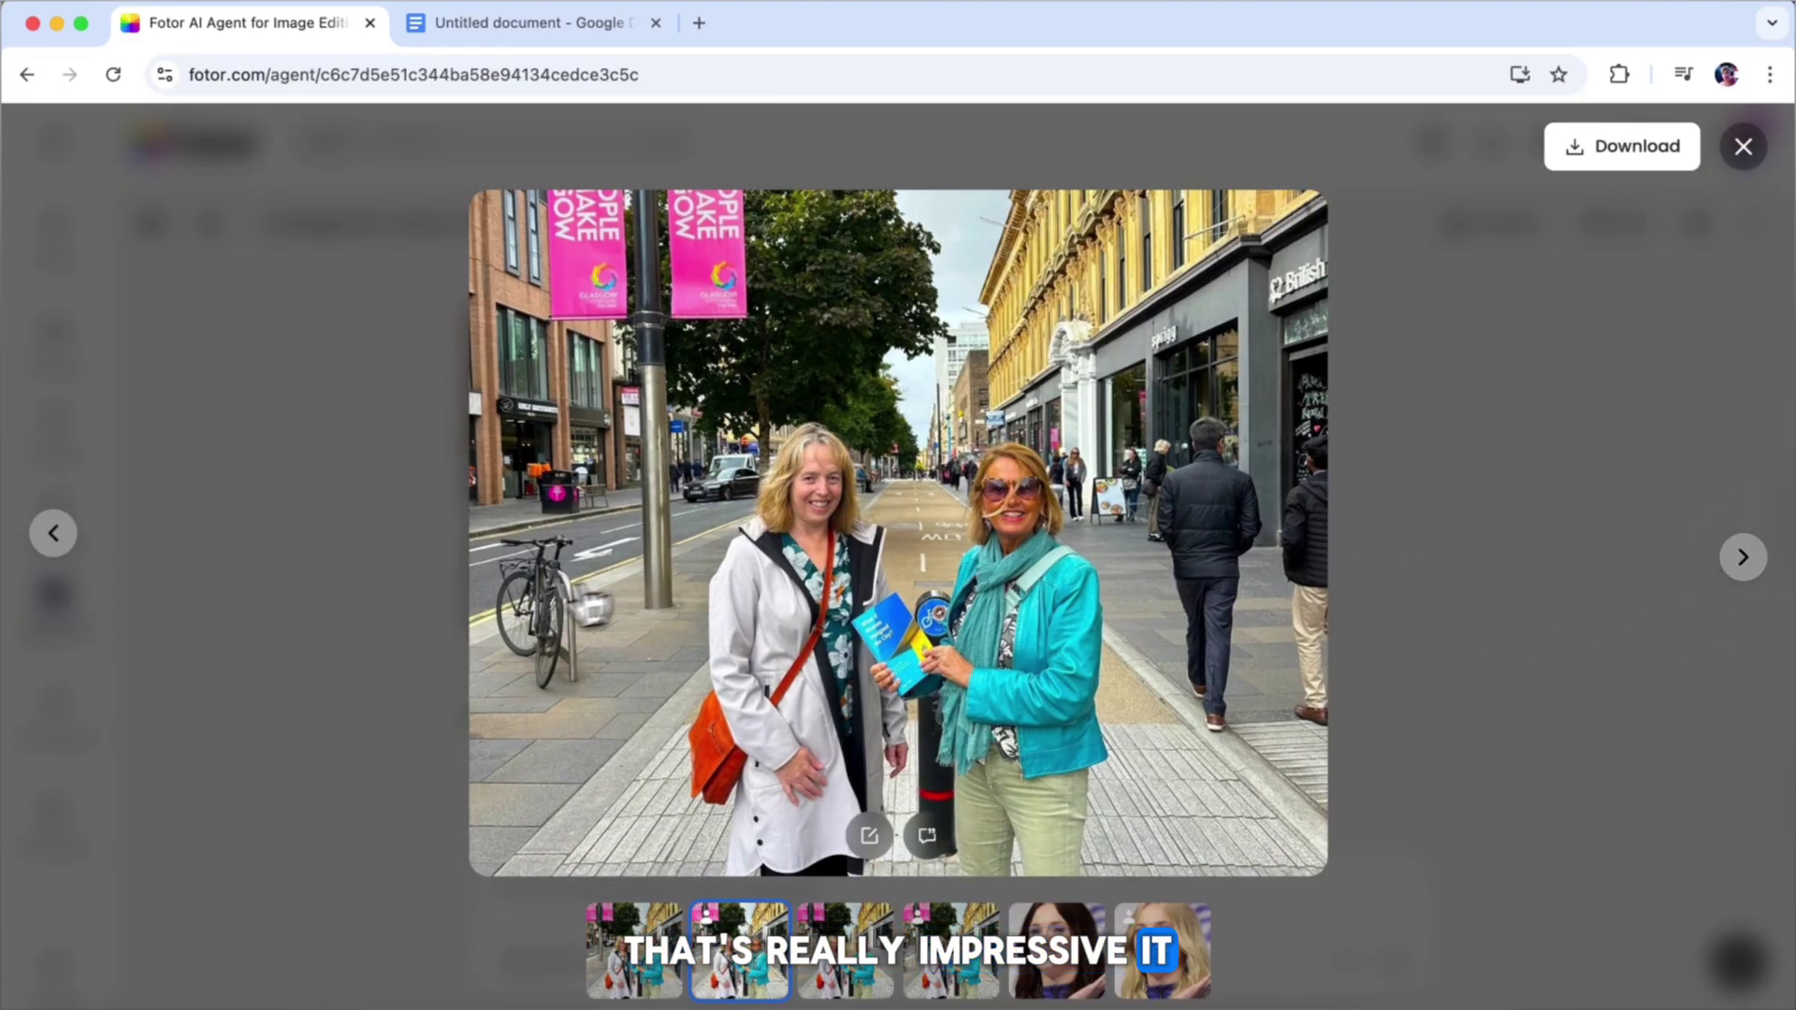
click(56, 535)
click(1744, 164)
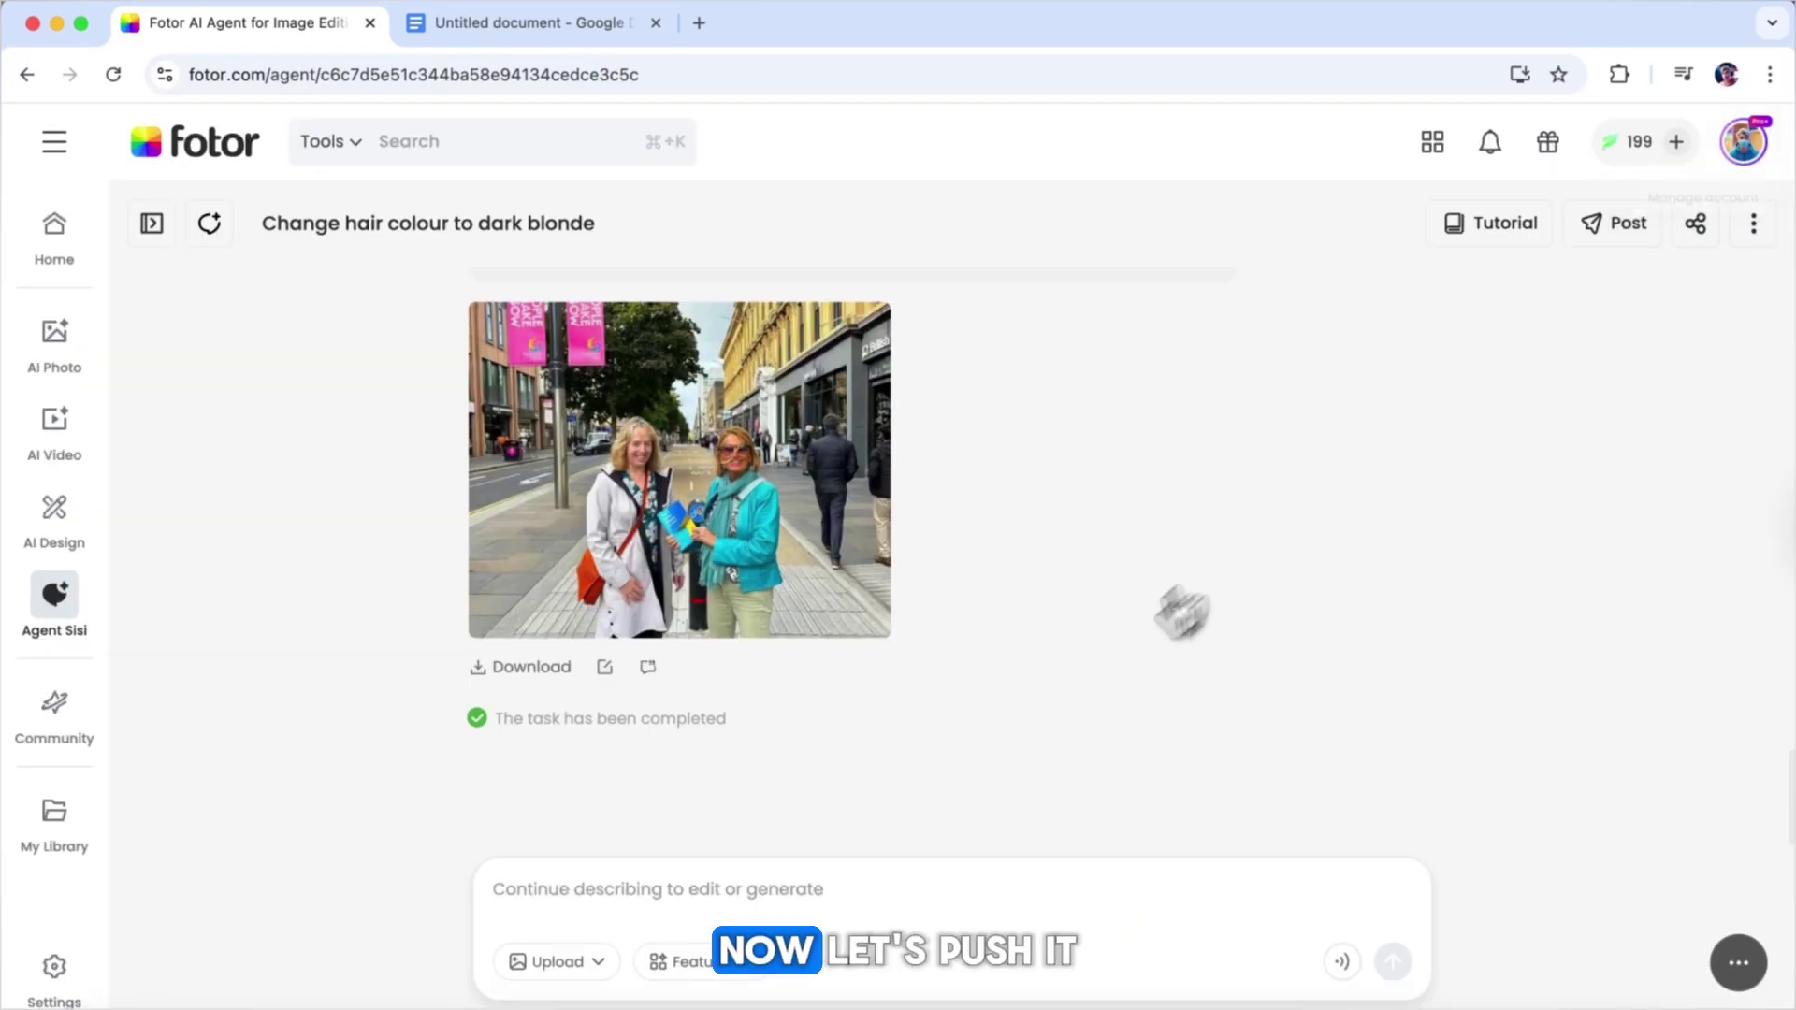
Step: Send the request to apply the Pixar 3D cartoon filter to the street photo
click(580, 962)
click(632, 738)
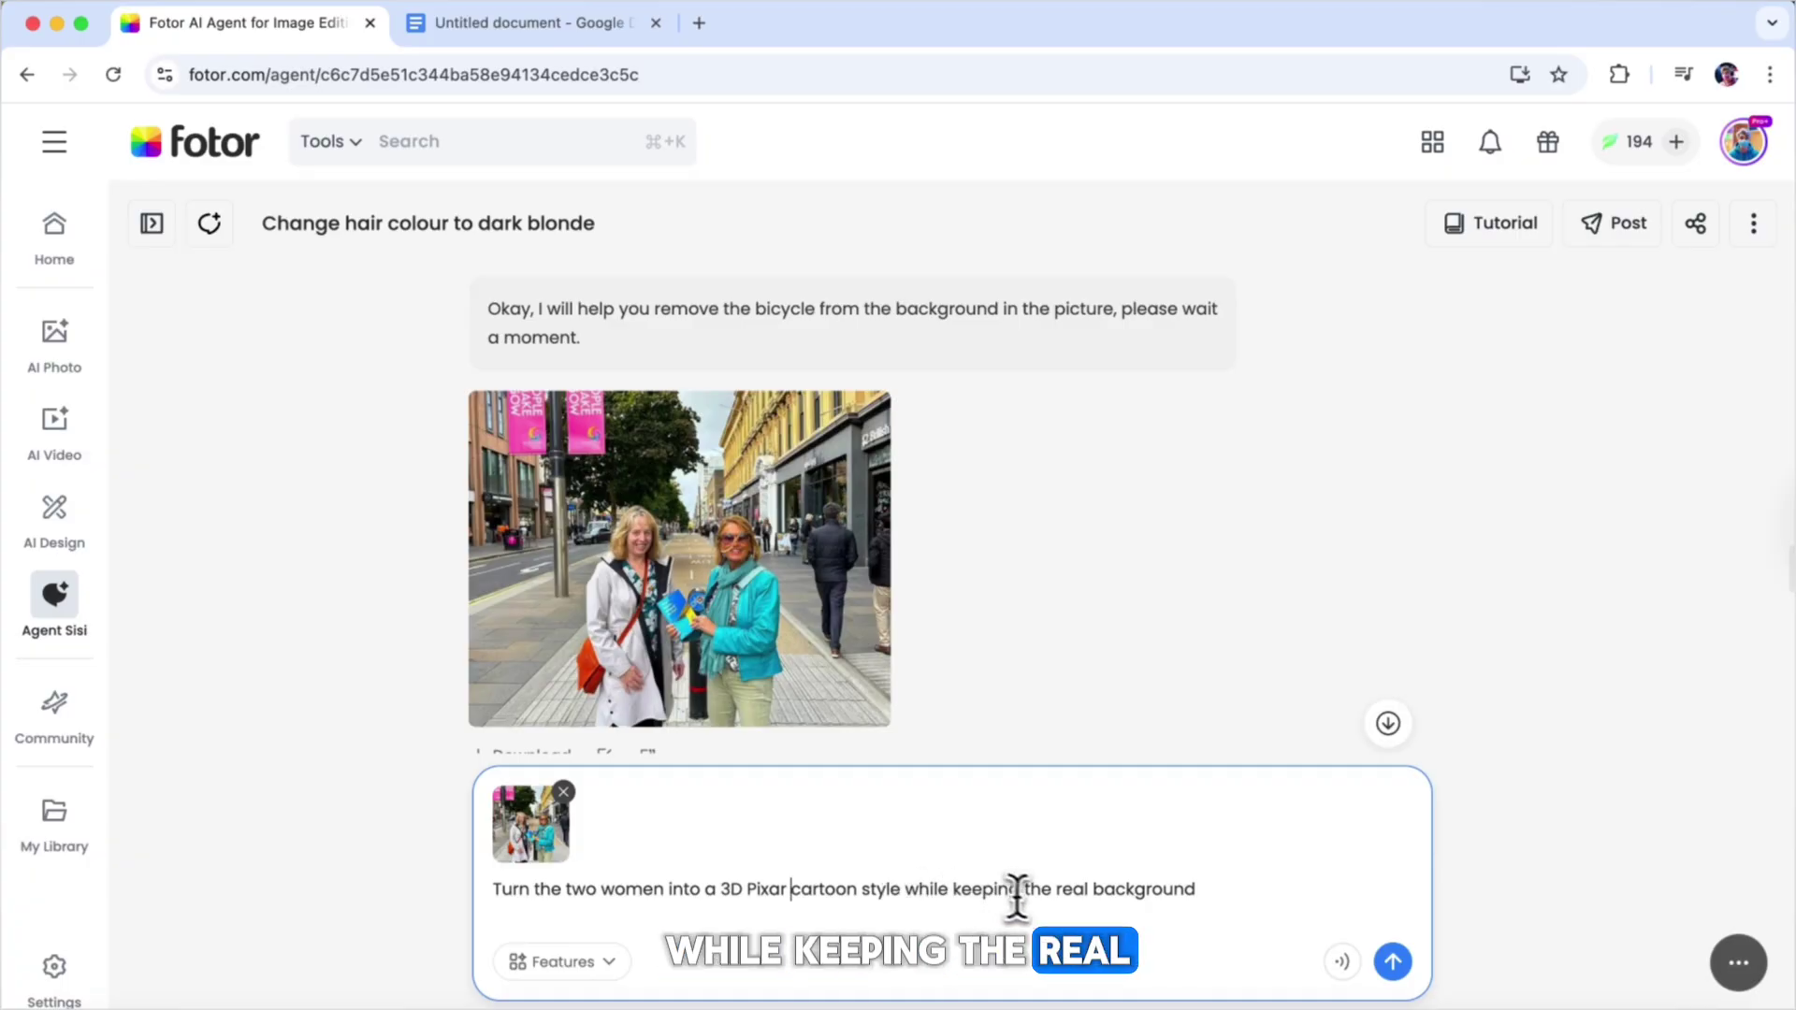
key(Return)
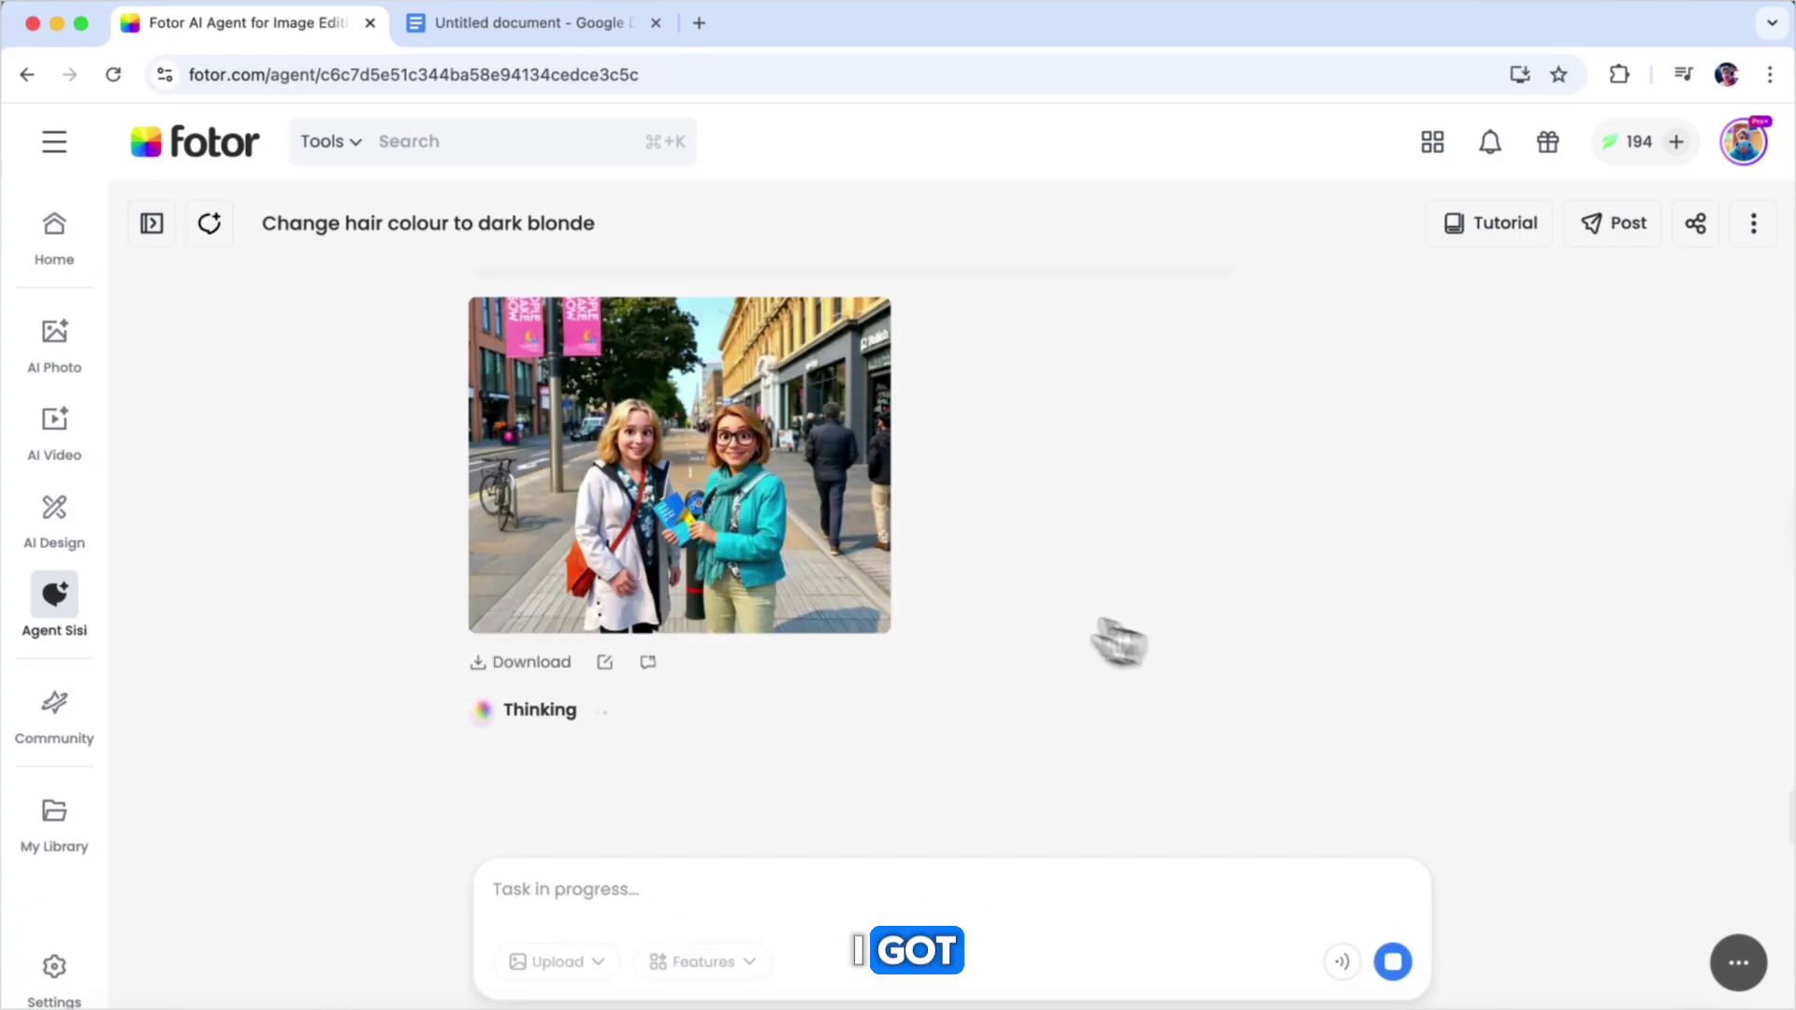
Step: Compare the Pixar-style result with the original photo in the full-size viewer
click(794, 525)
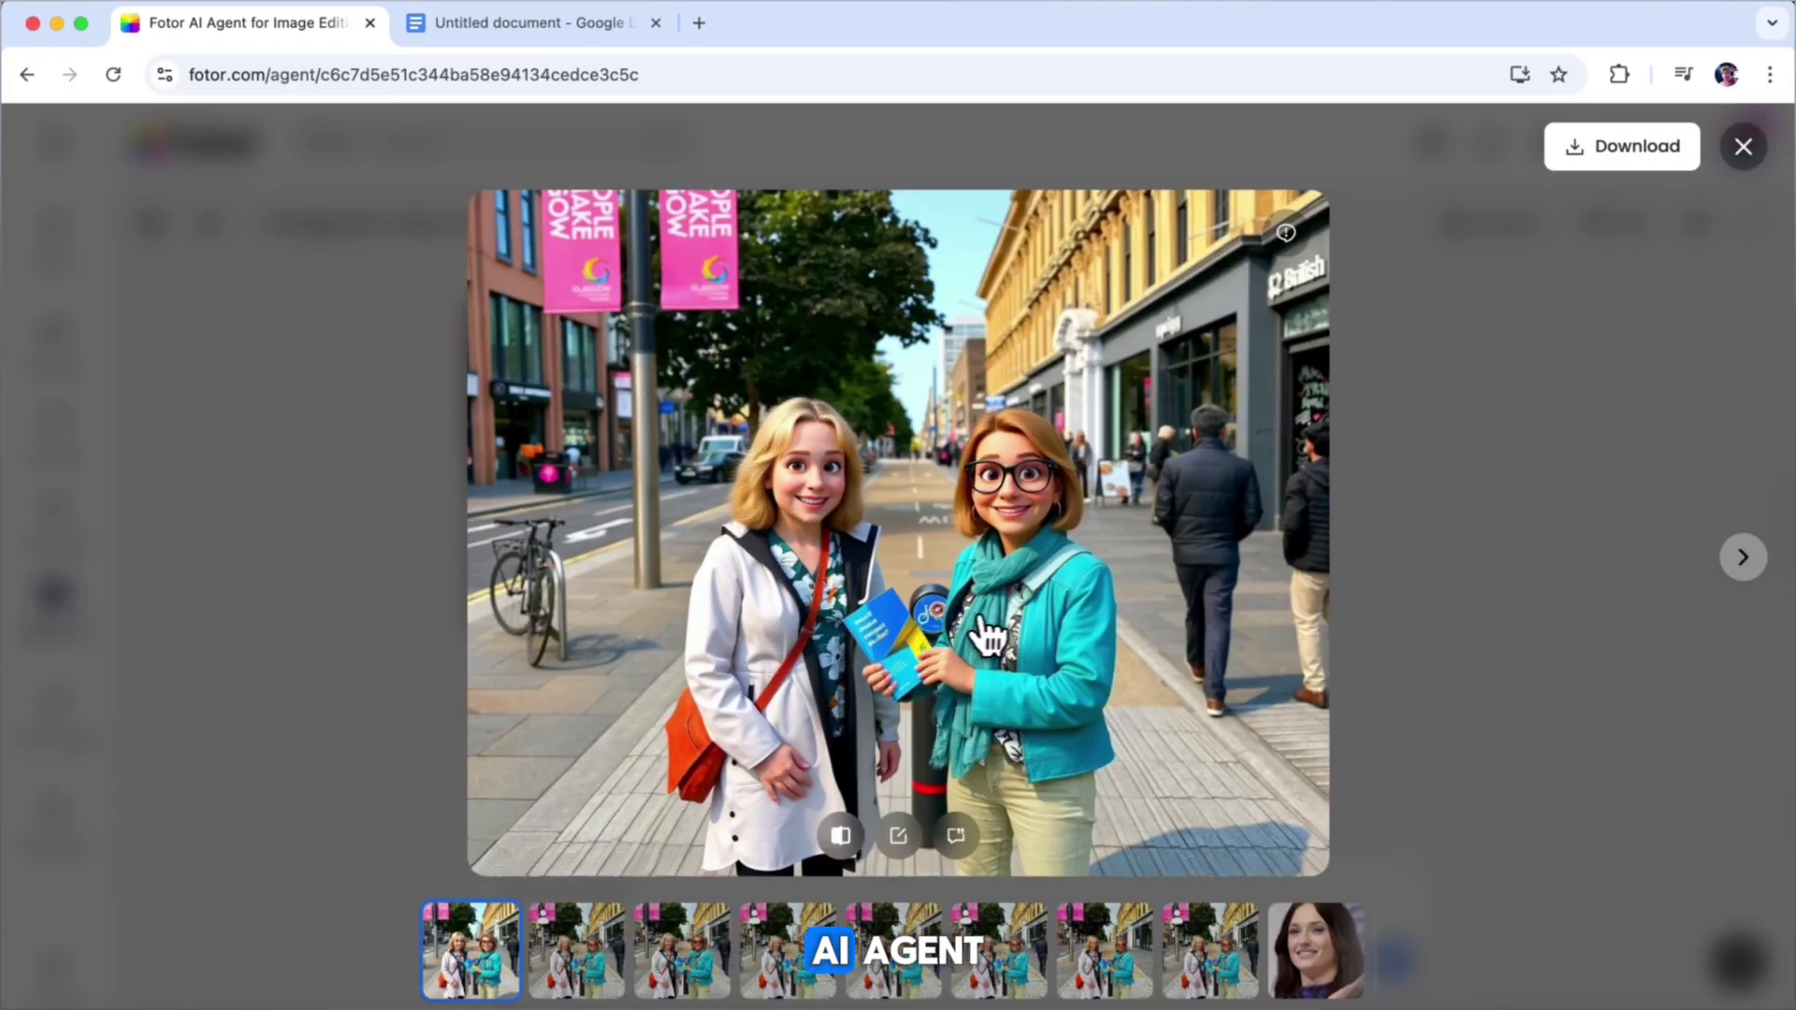
click(1745, 562)
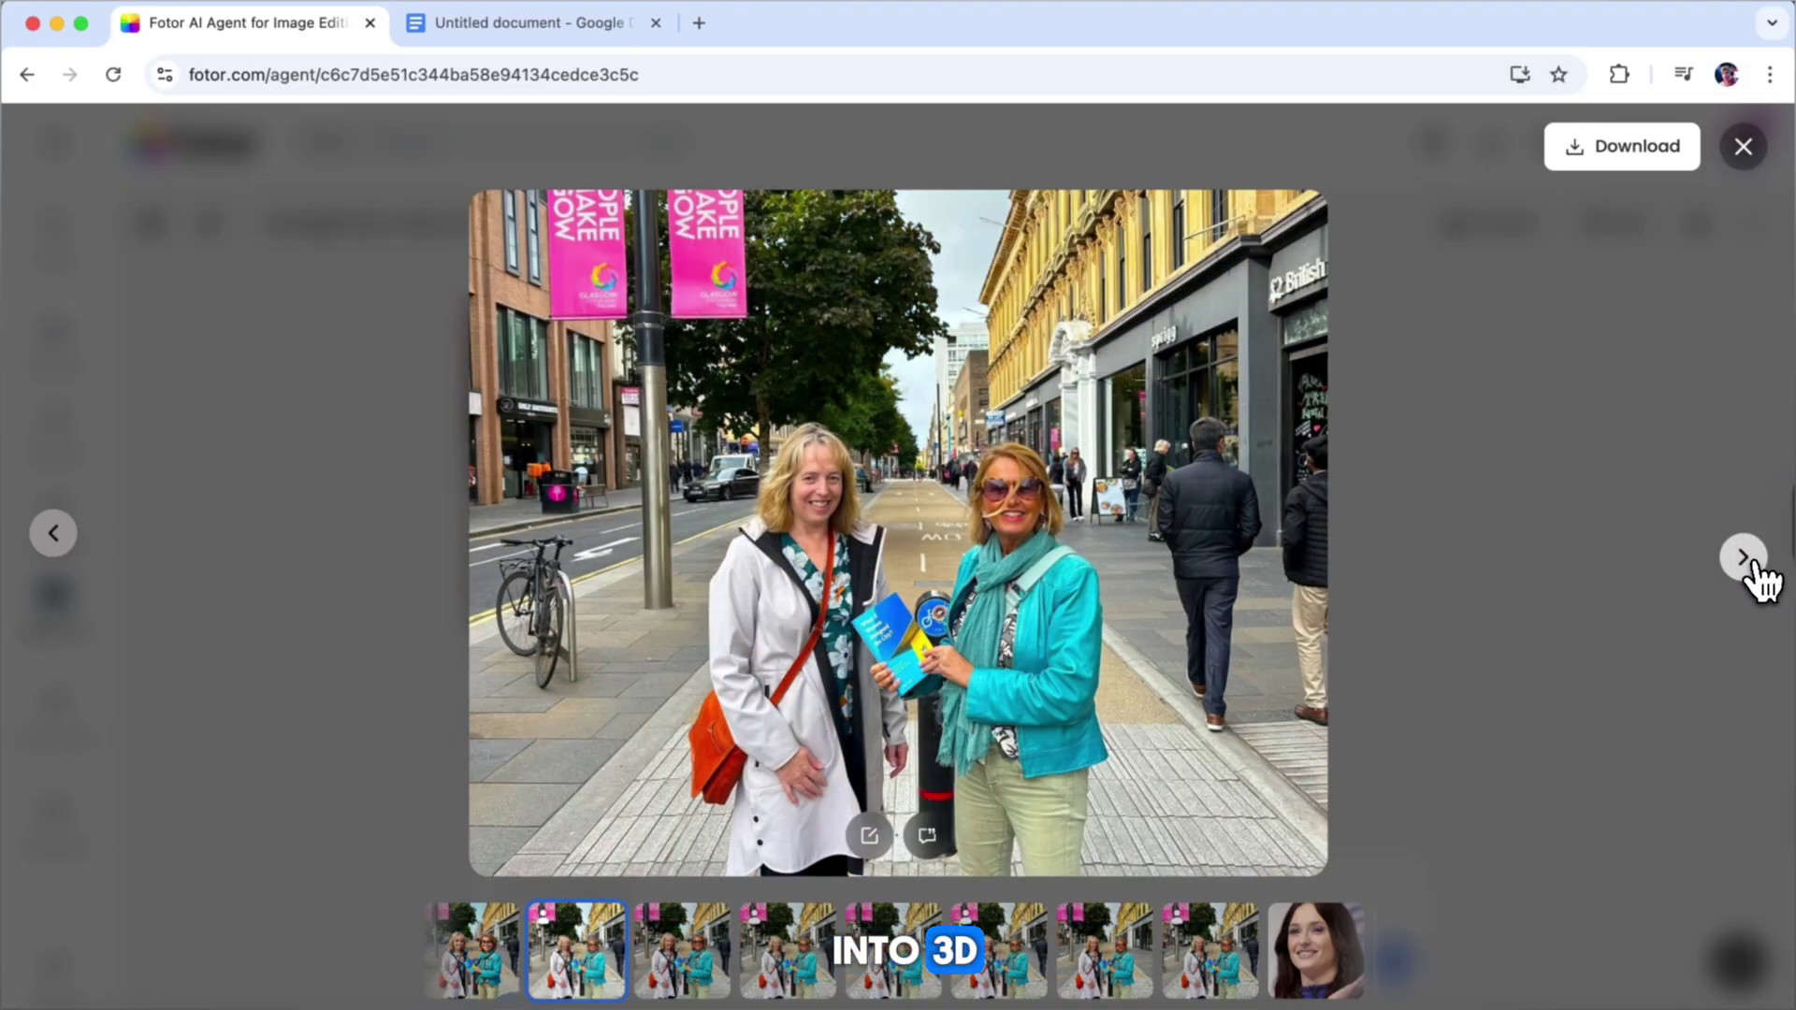
click(58, 541)
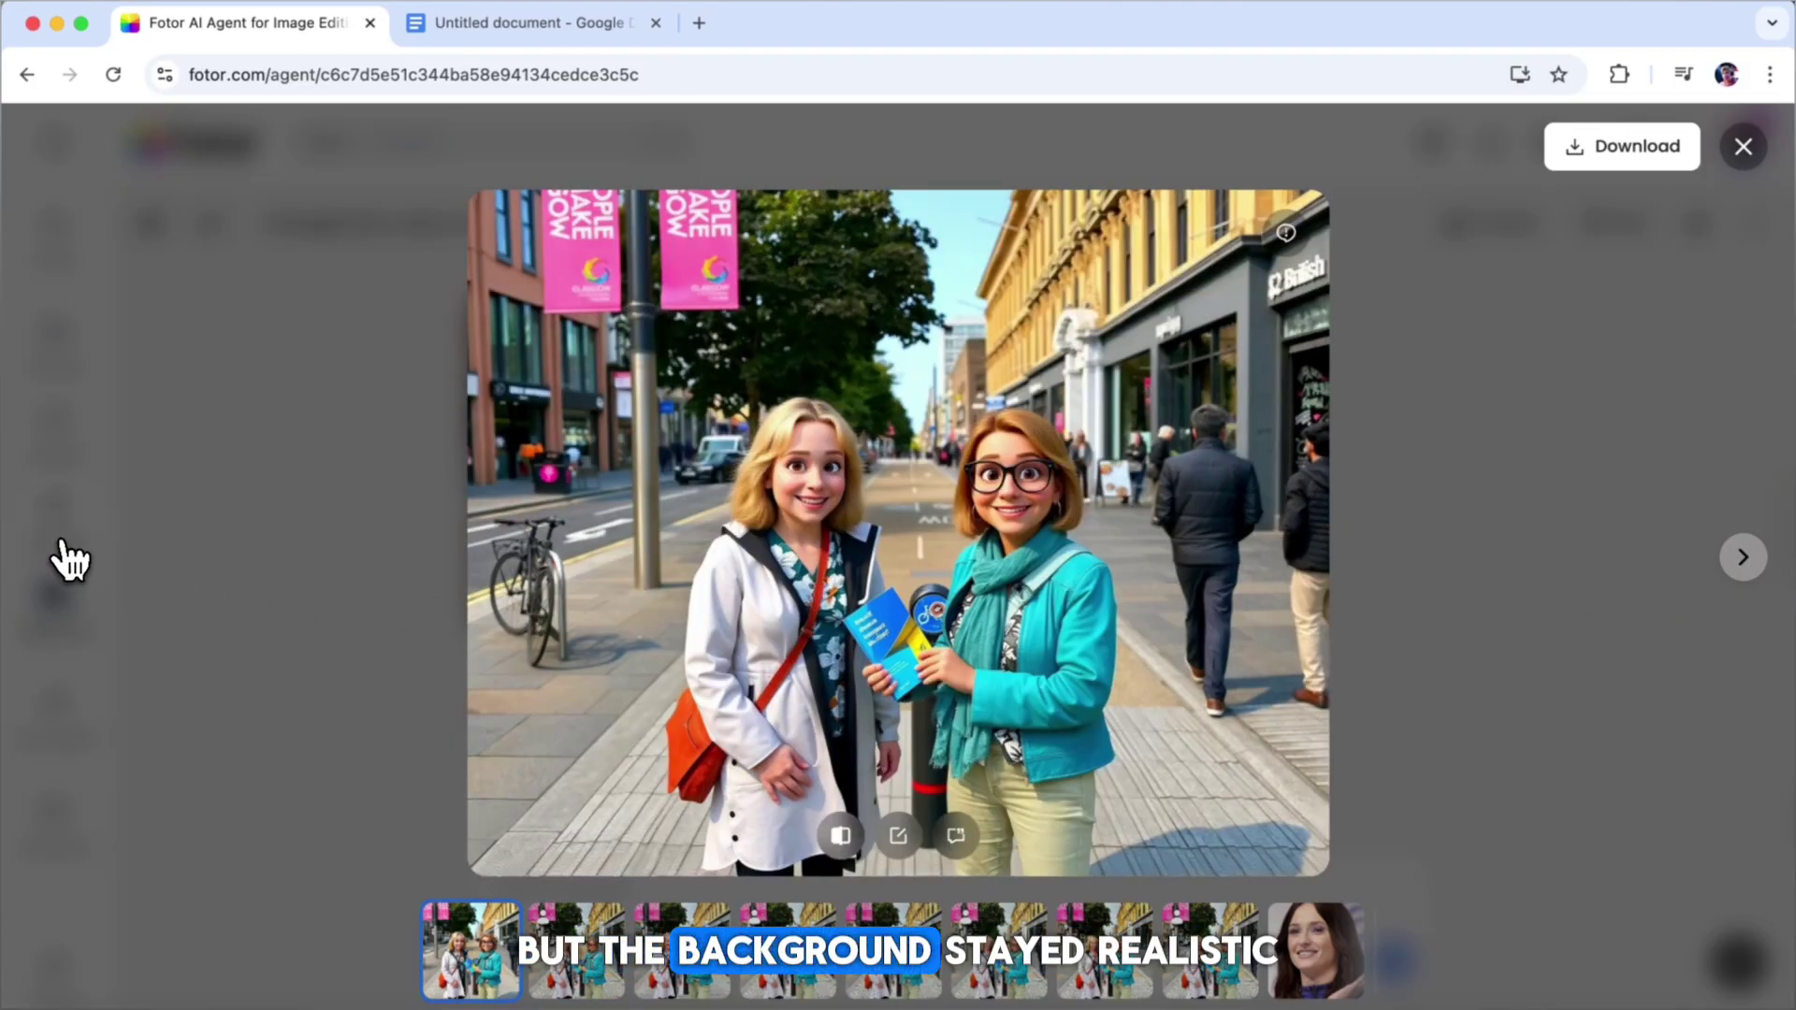
click(1746, 566)
click(56, 541)
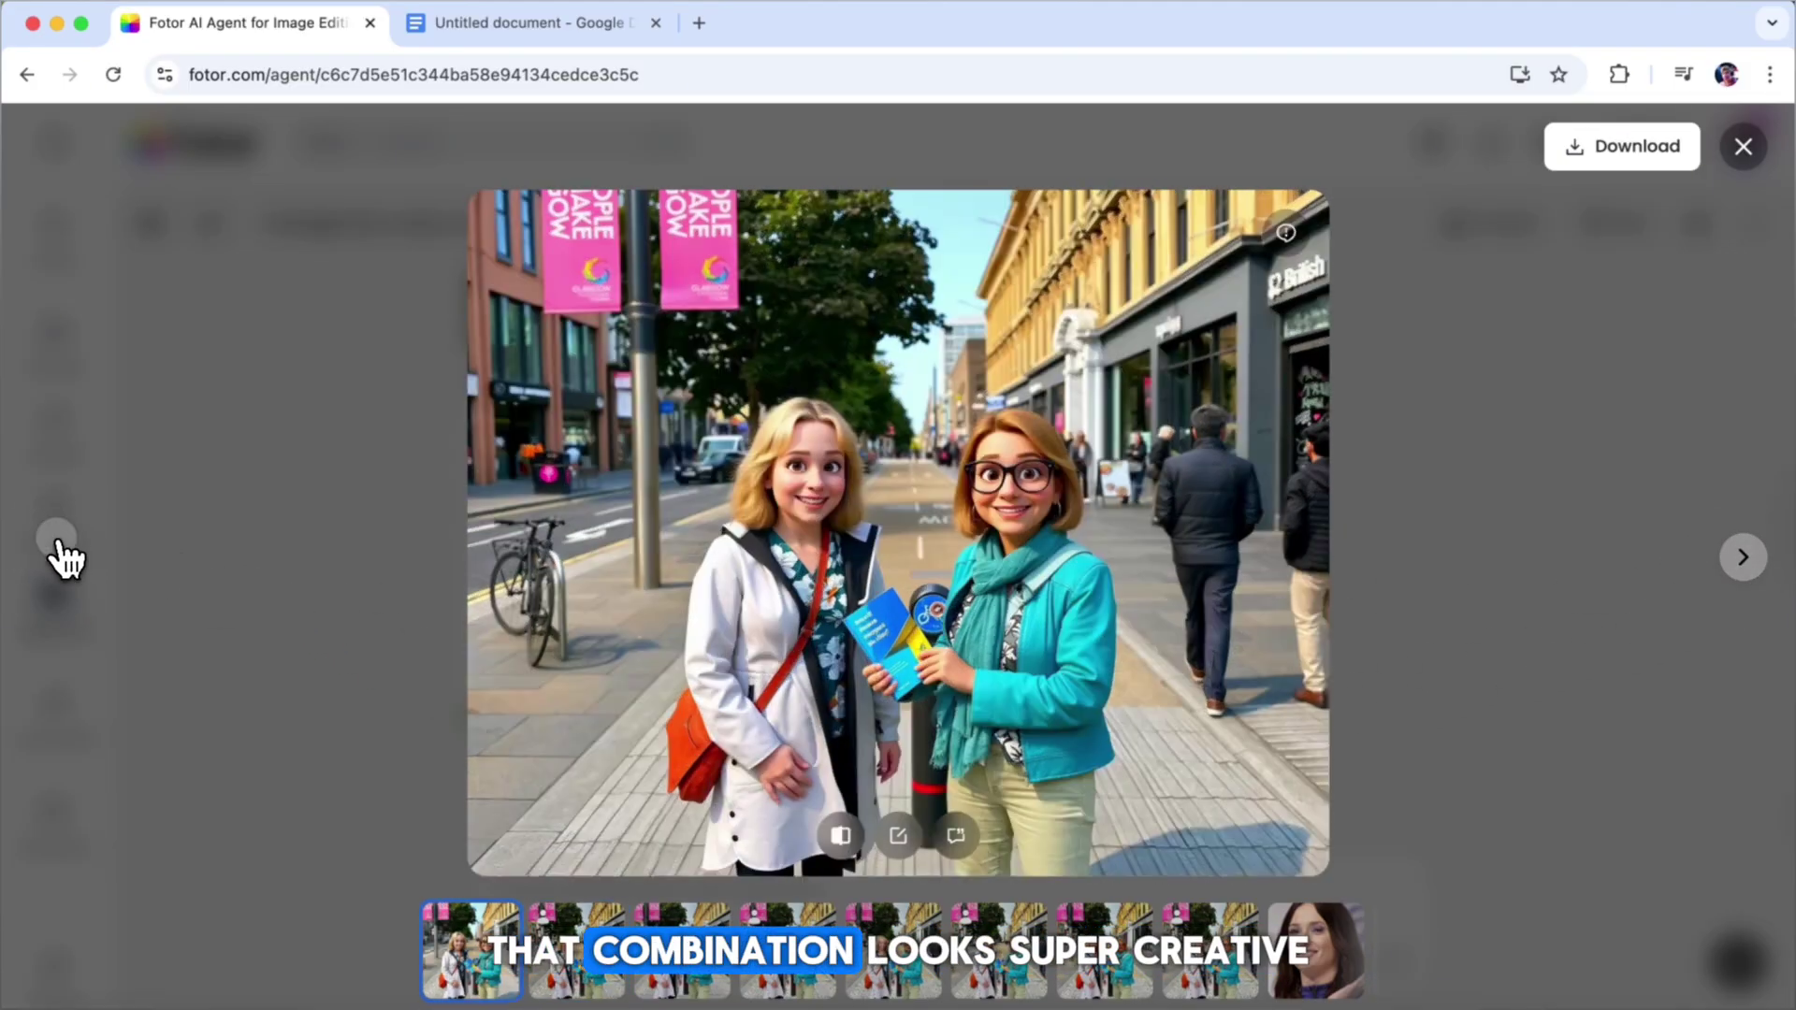
click(1746, 560)
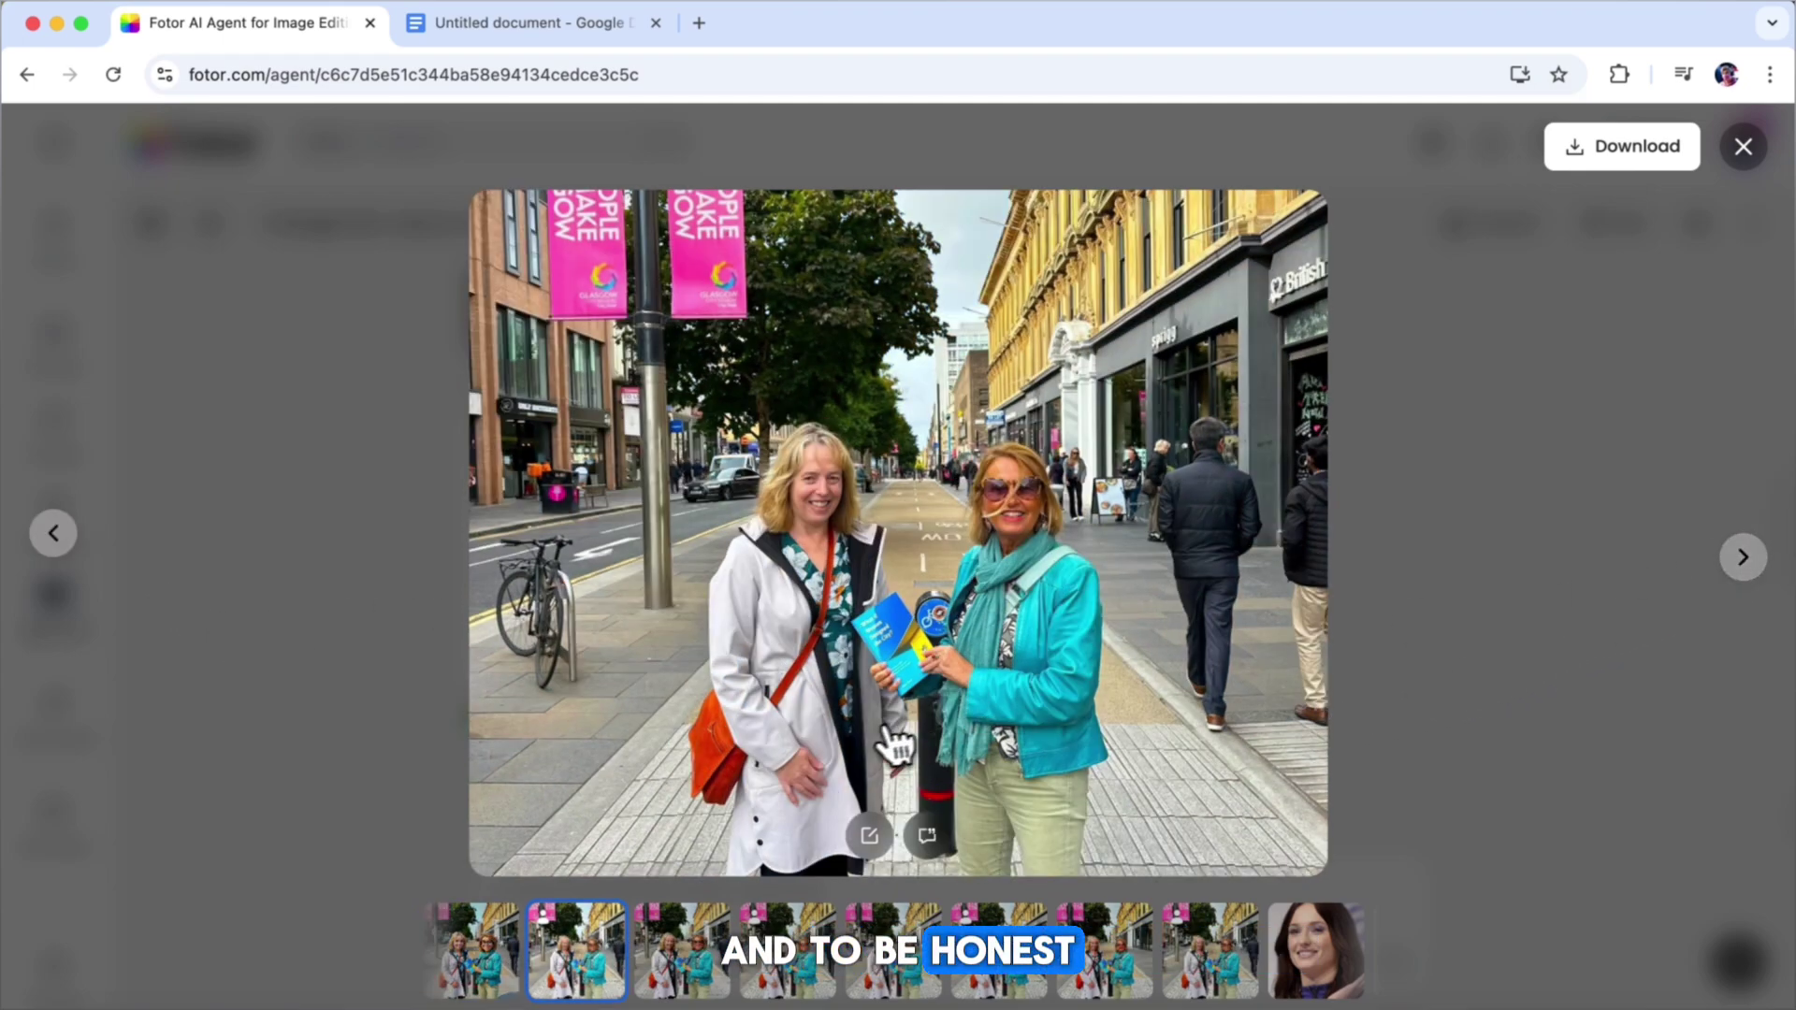
click(58, 537)
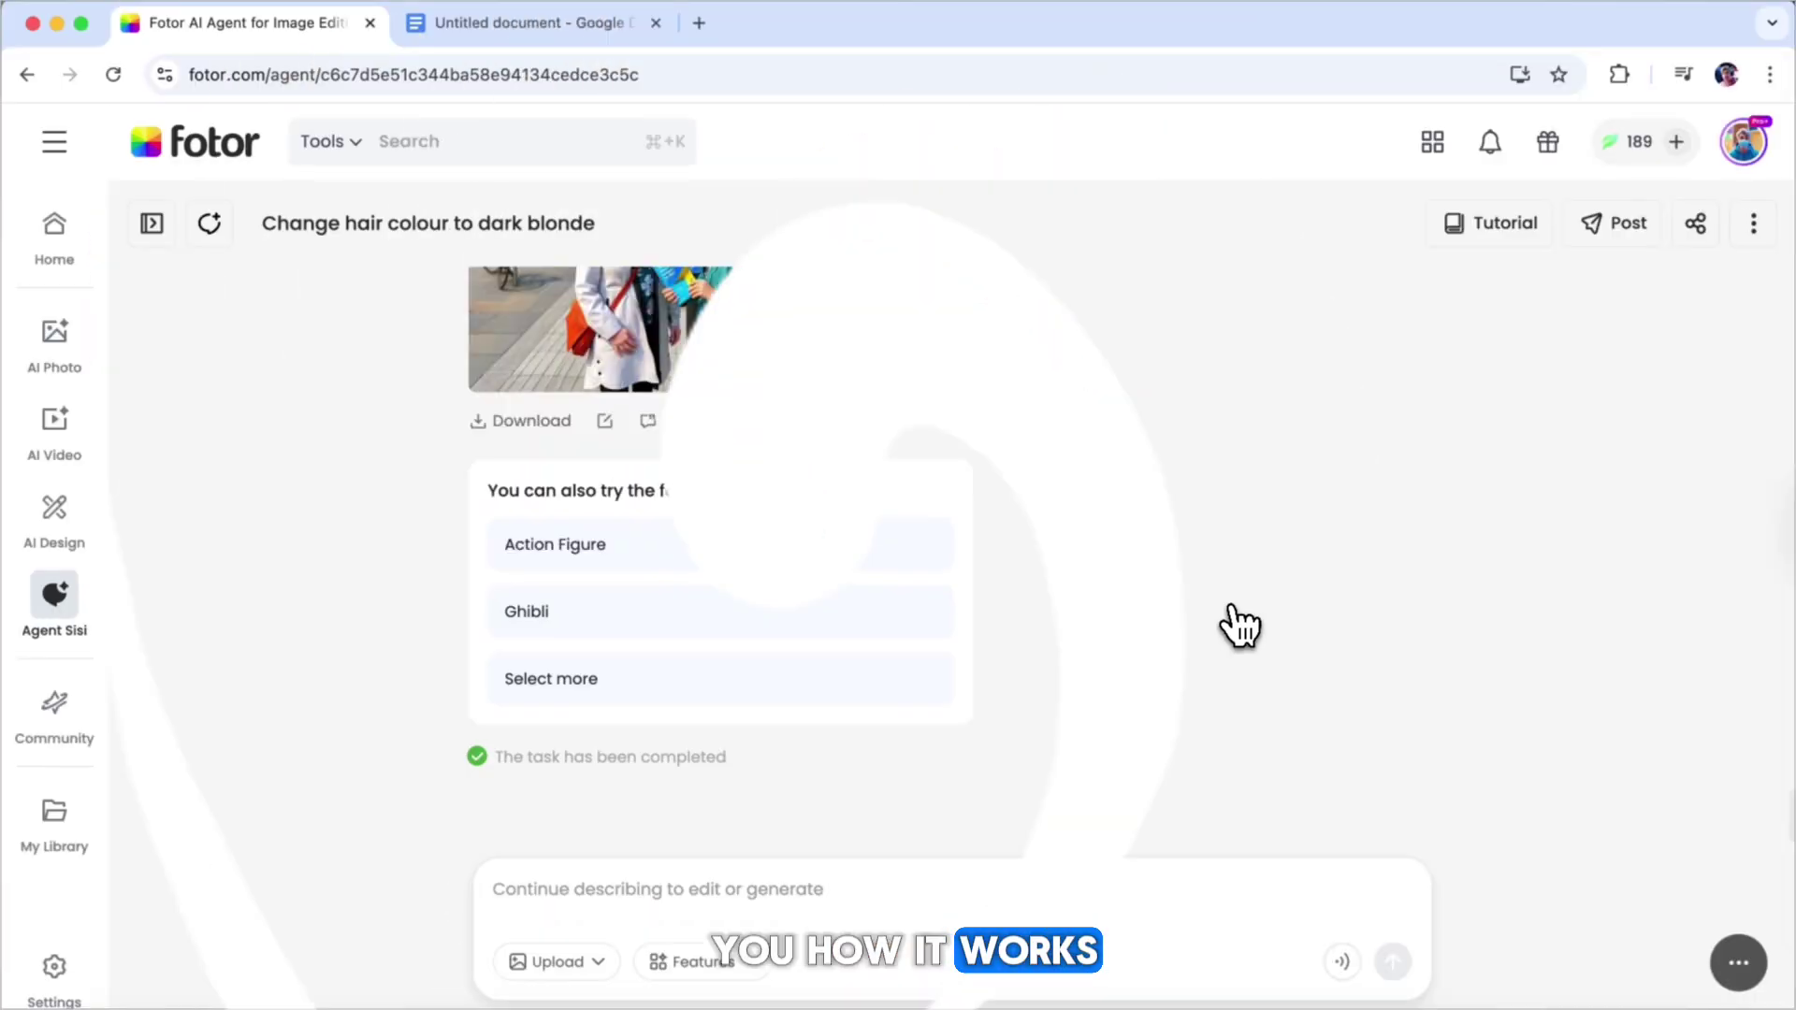
scroll(1240, 625, up, 2)
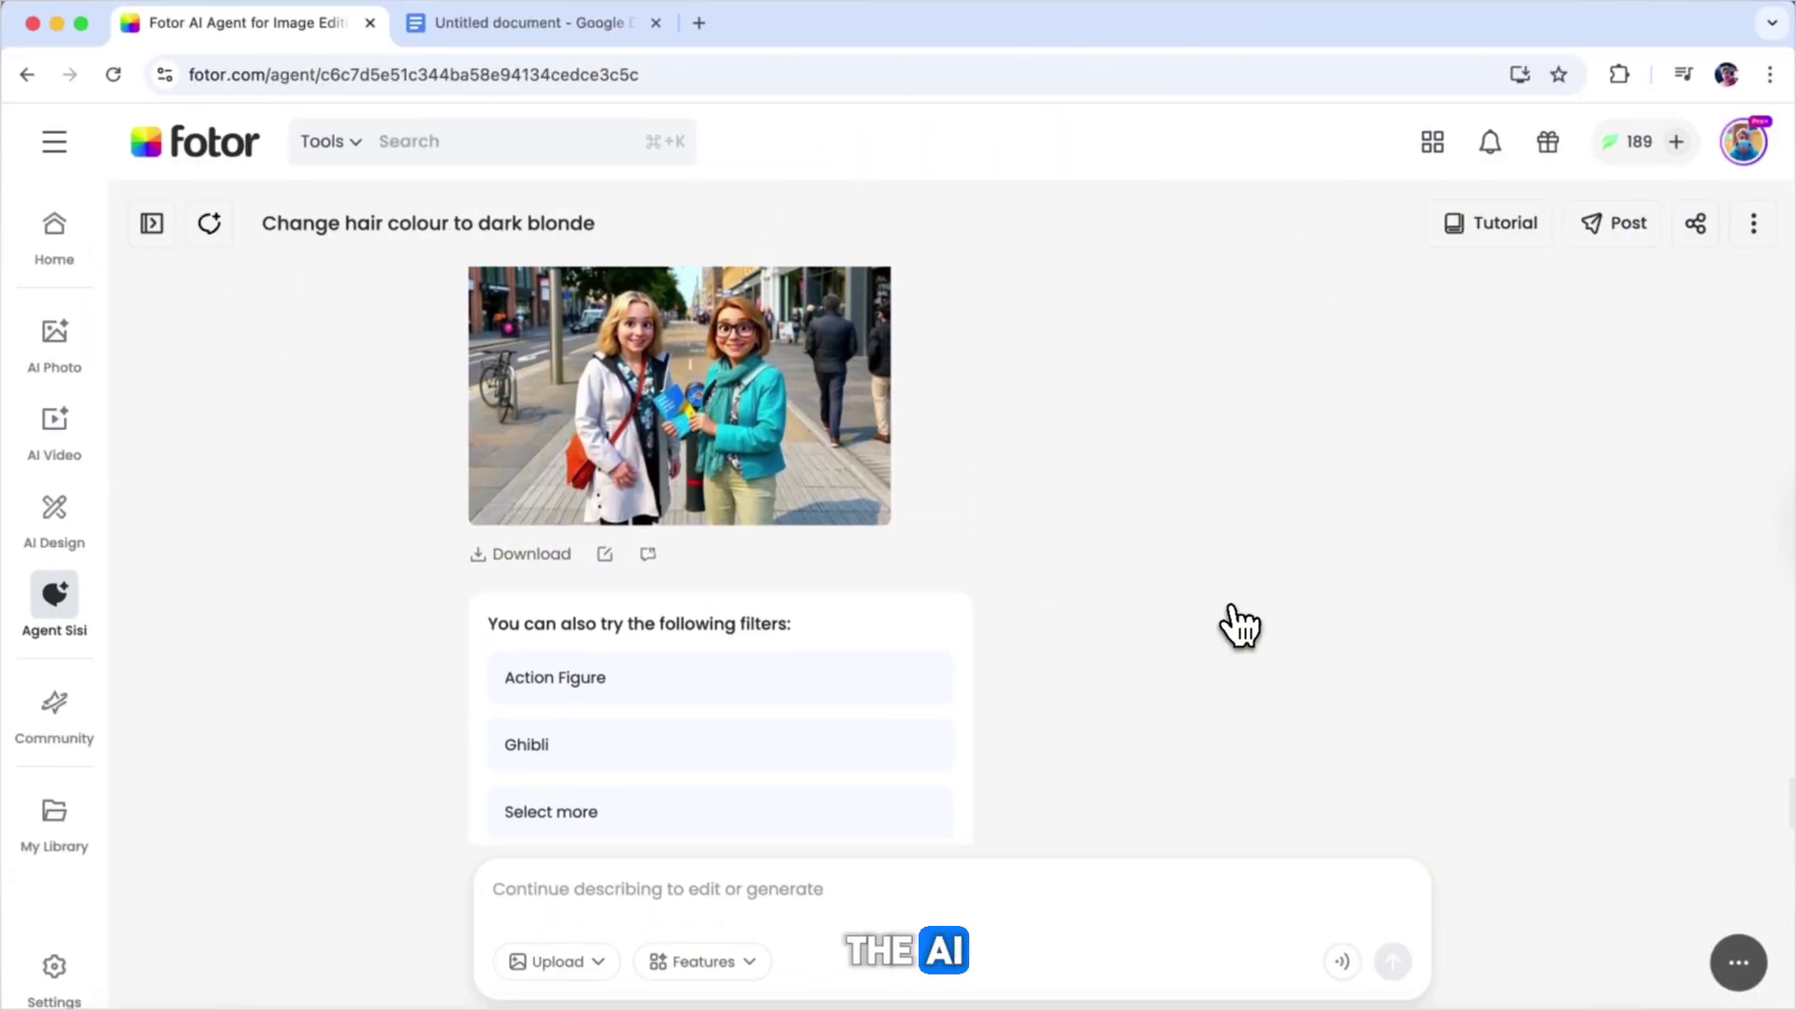
Step: Reference the cartoon image and dictate 'Remove the background of this image' by voice
scroll(890, 654, up, 1)
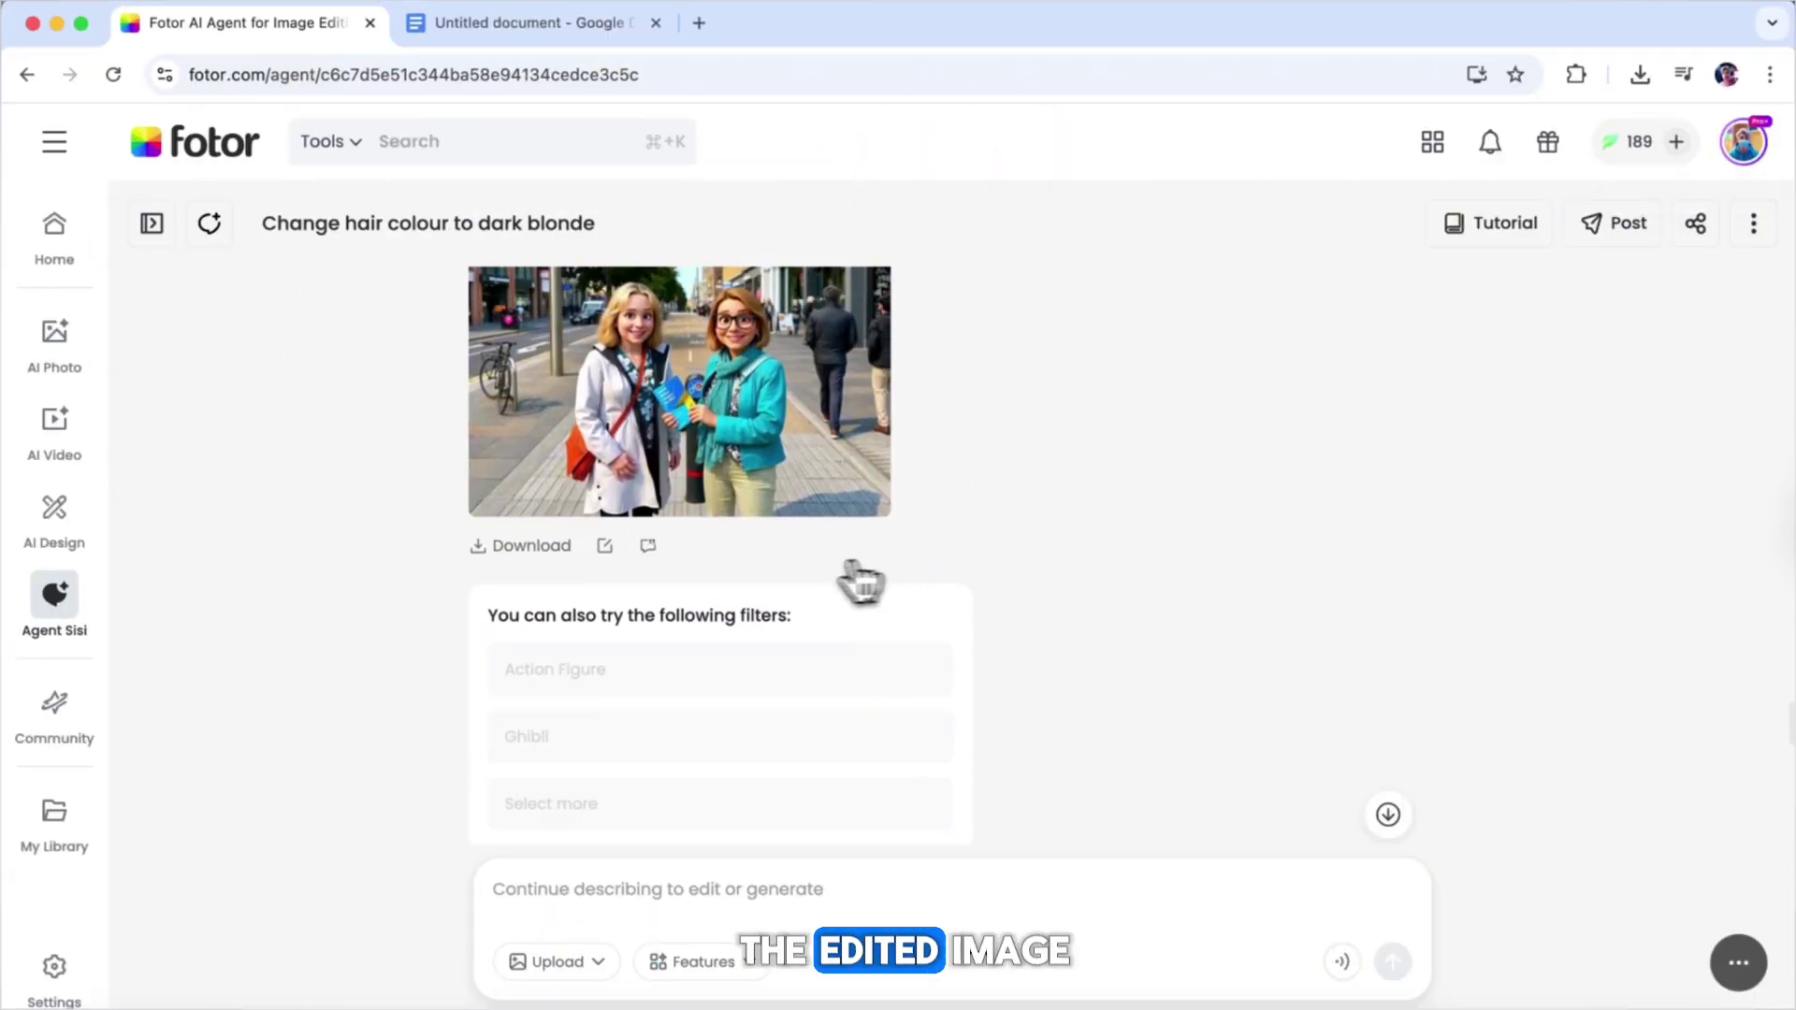
click(648, 547)
click(602, 874)
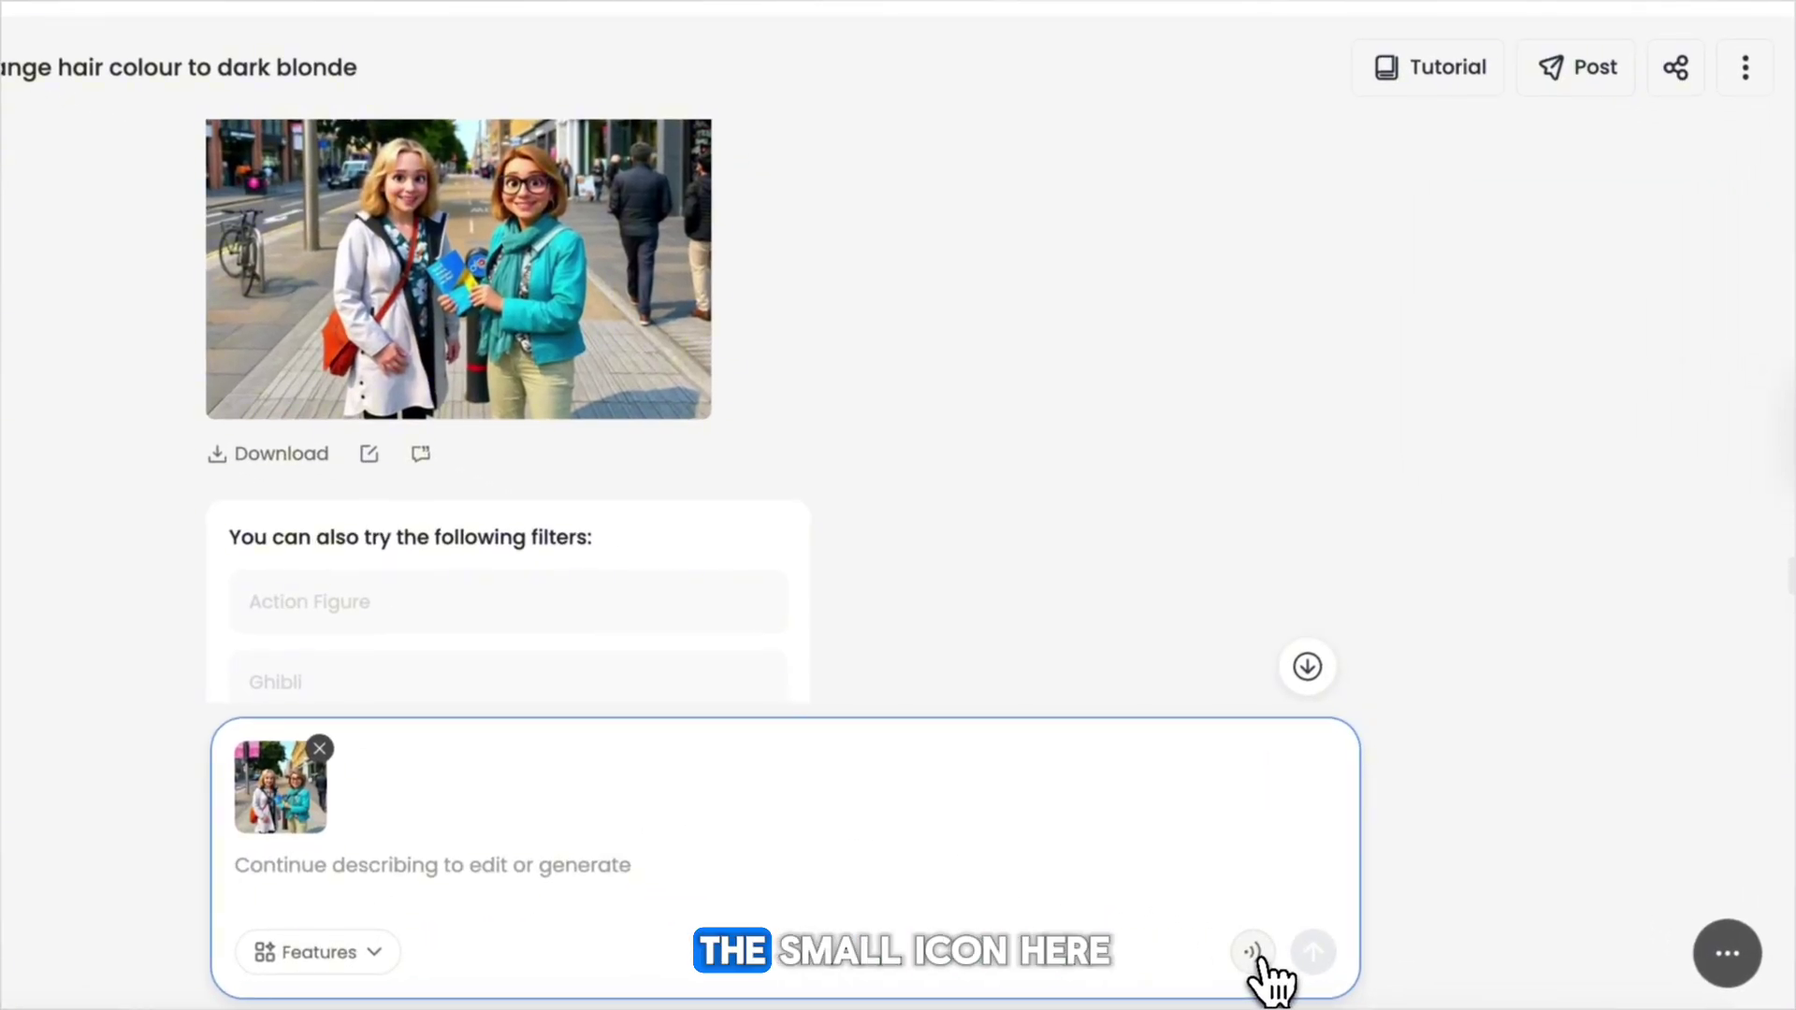
click(1254, 952)
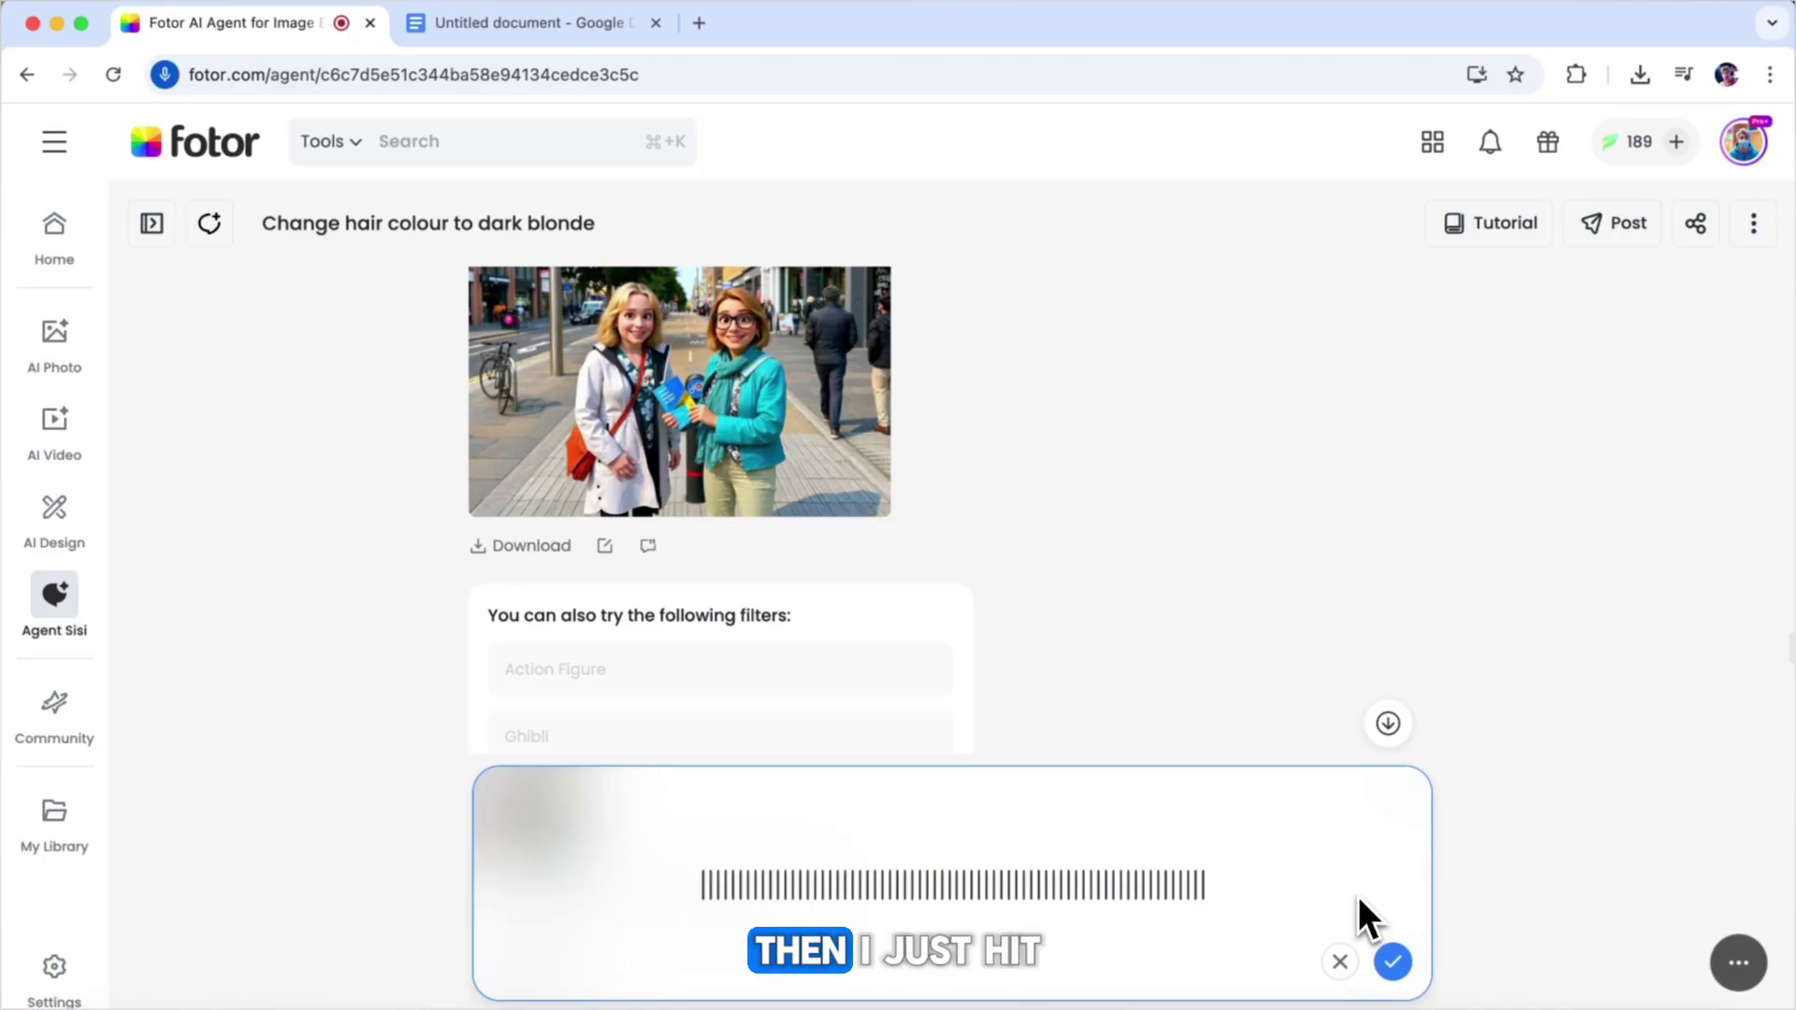
click(1393, 962)
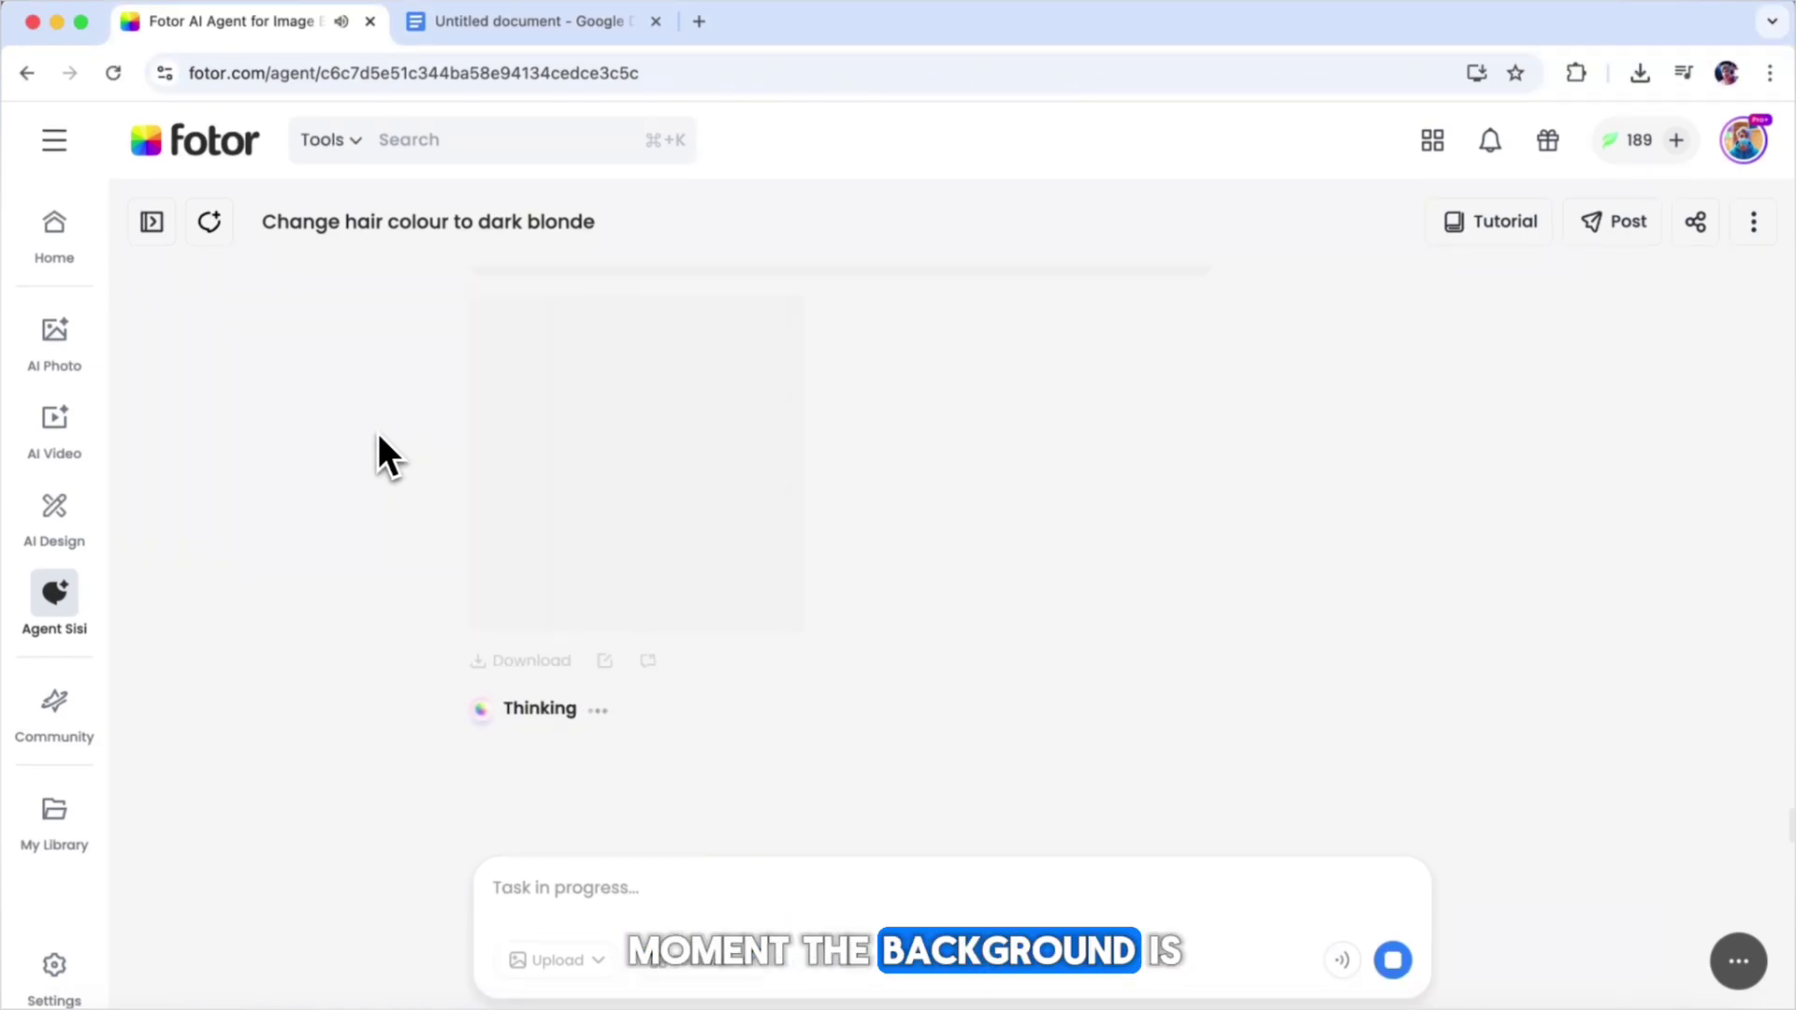
Step: Preview the background-removed image full size, then return to the chat
click(581, 440)
click(1742, 556)
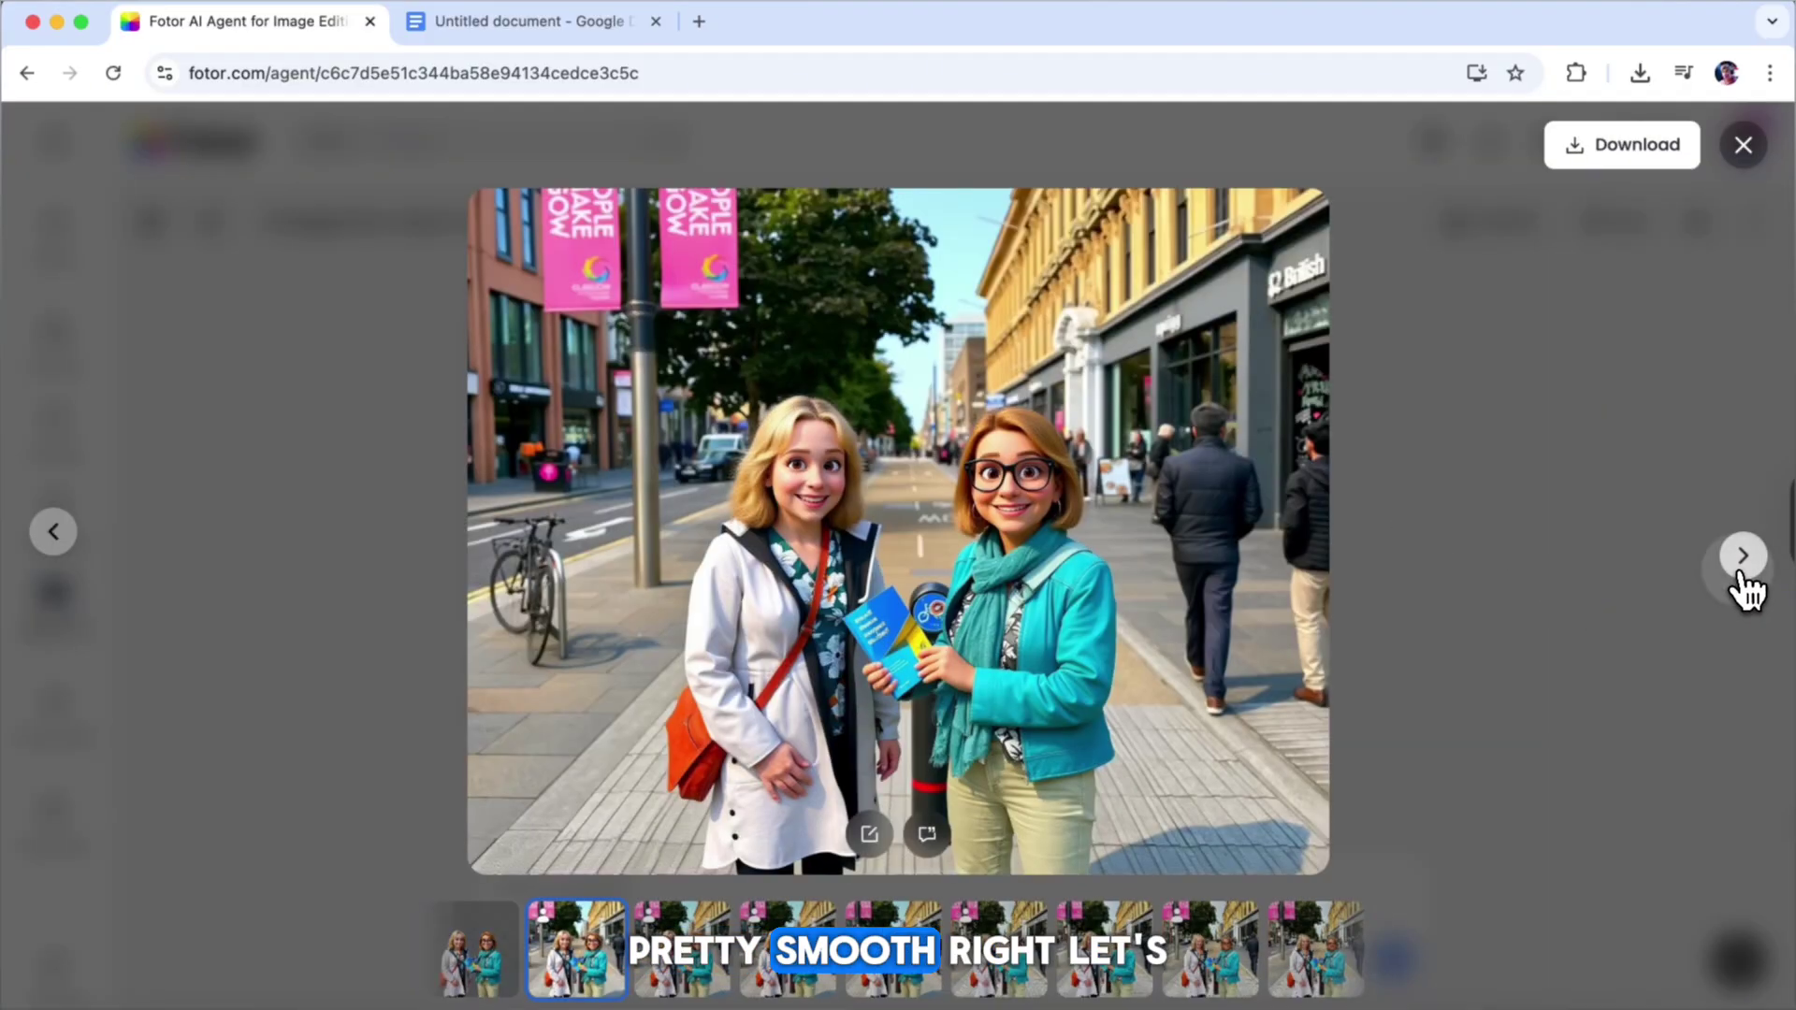
key(Left)
click(1740, 147)
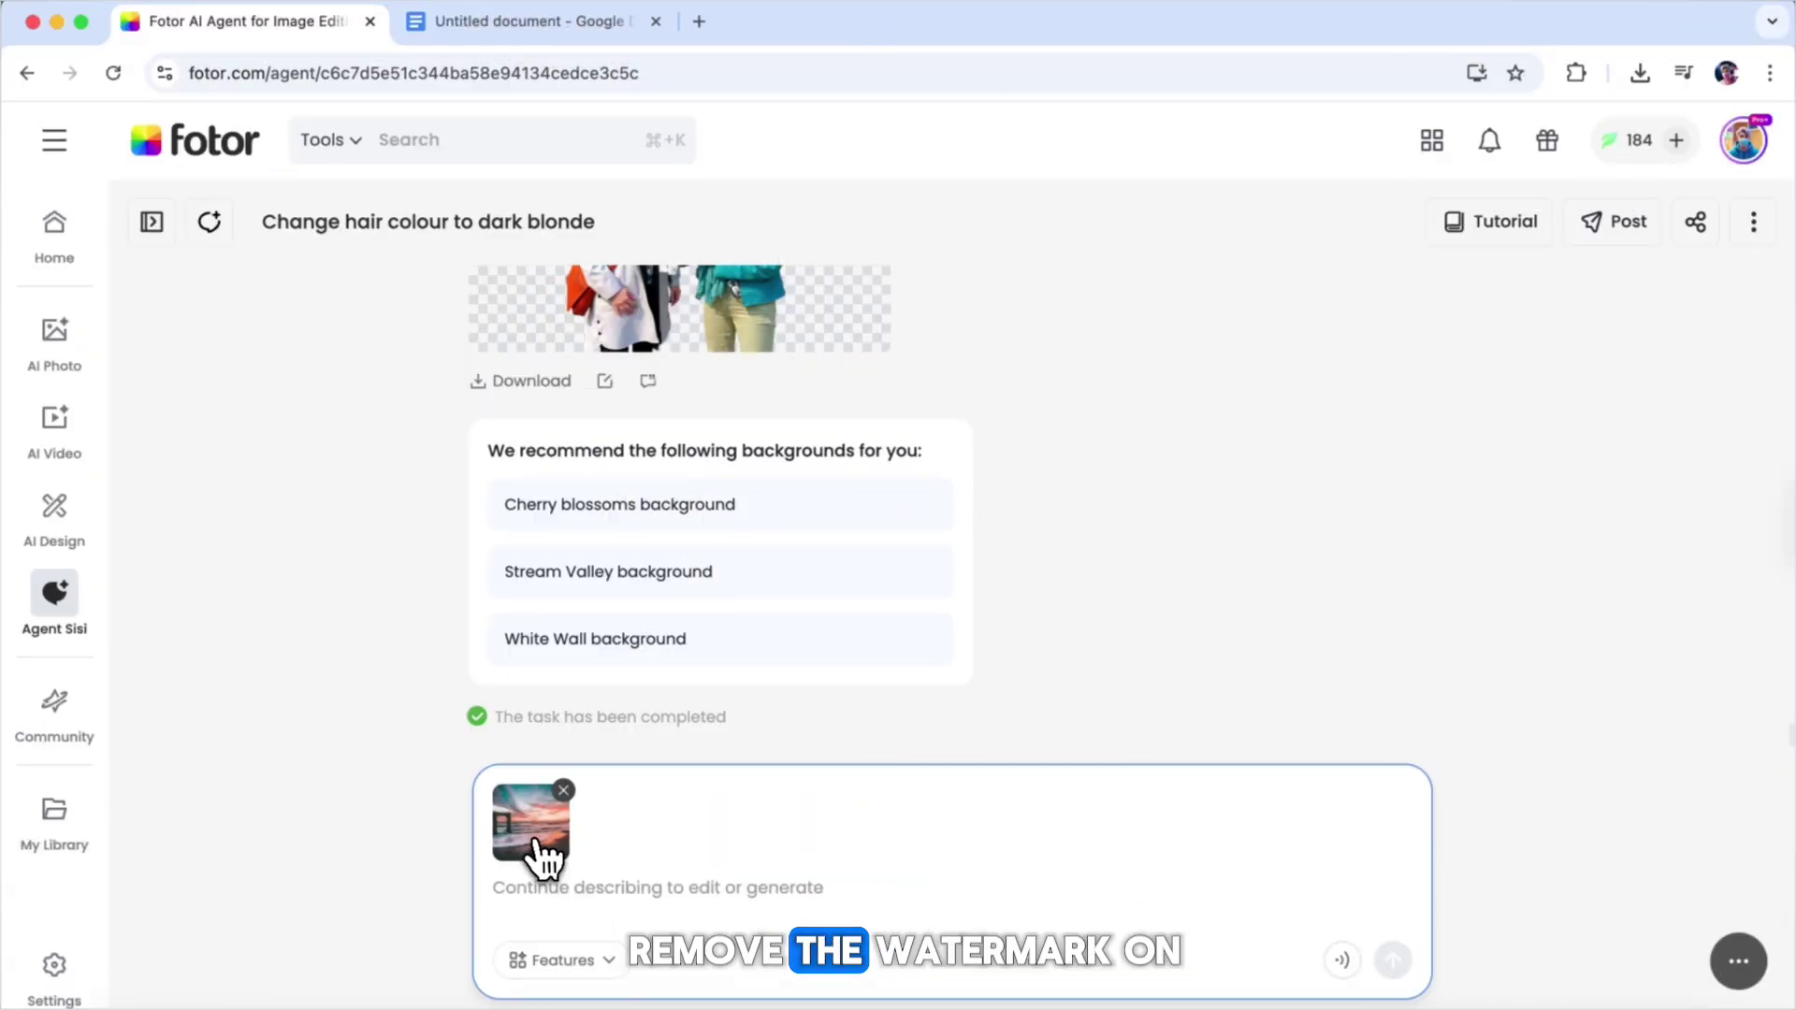
Step: Dictate 'Remove the watermark' for the beach sunset photo and compare the result with the original
click(542, 851)
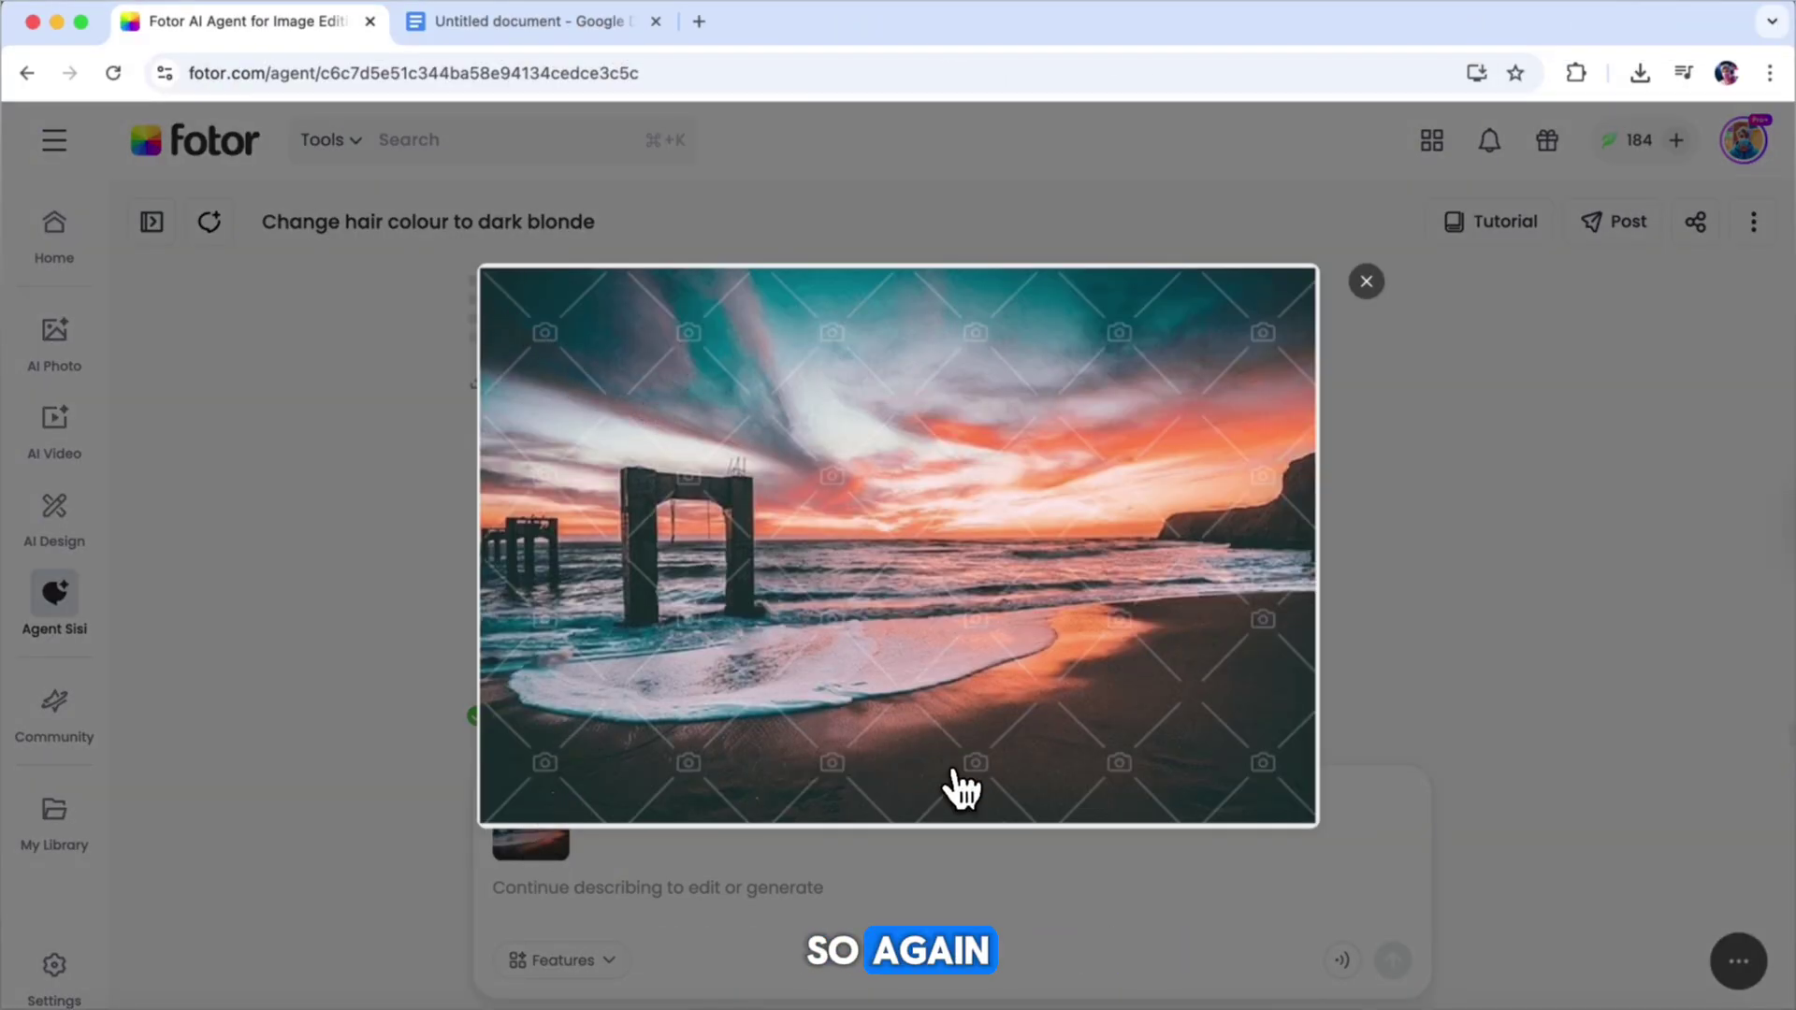
key(Escape)
click(1344, 961)
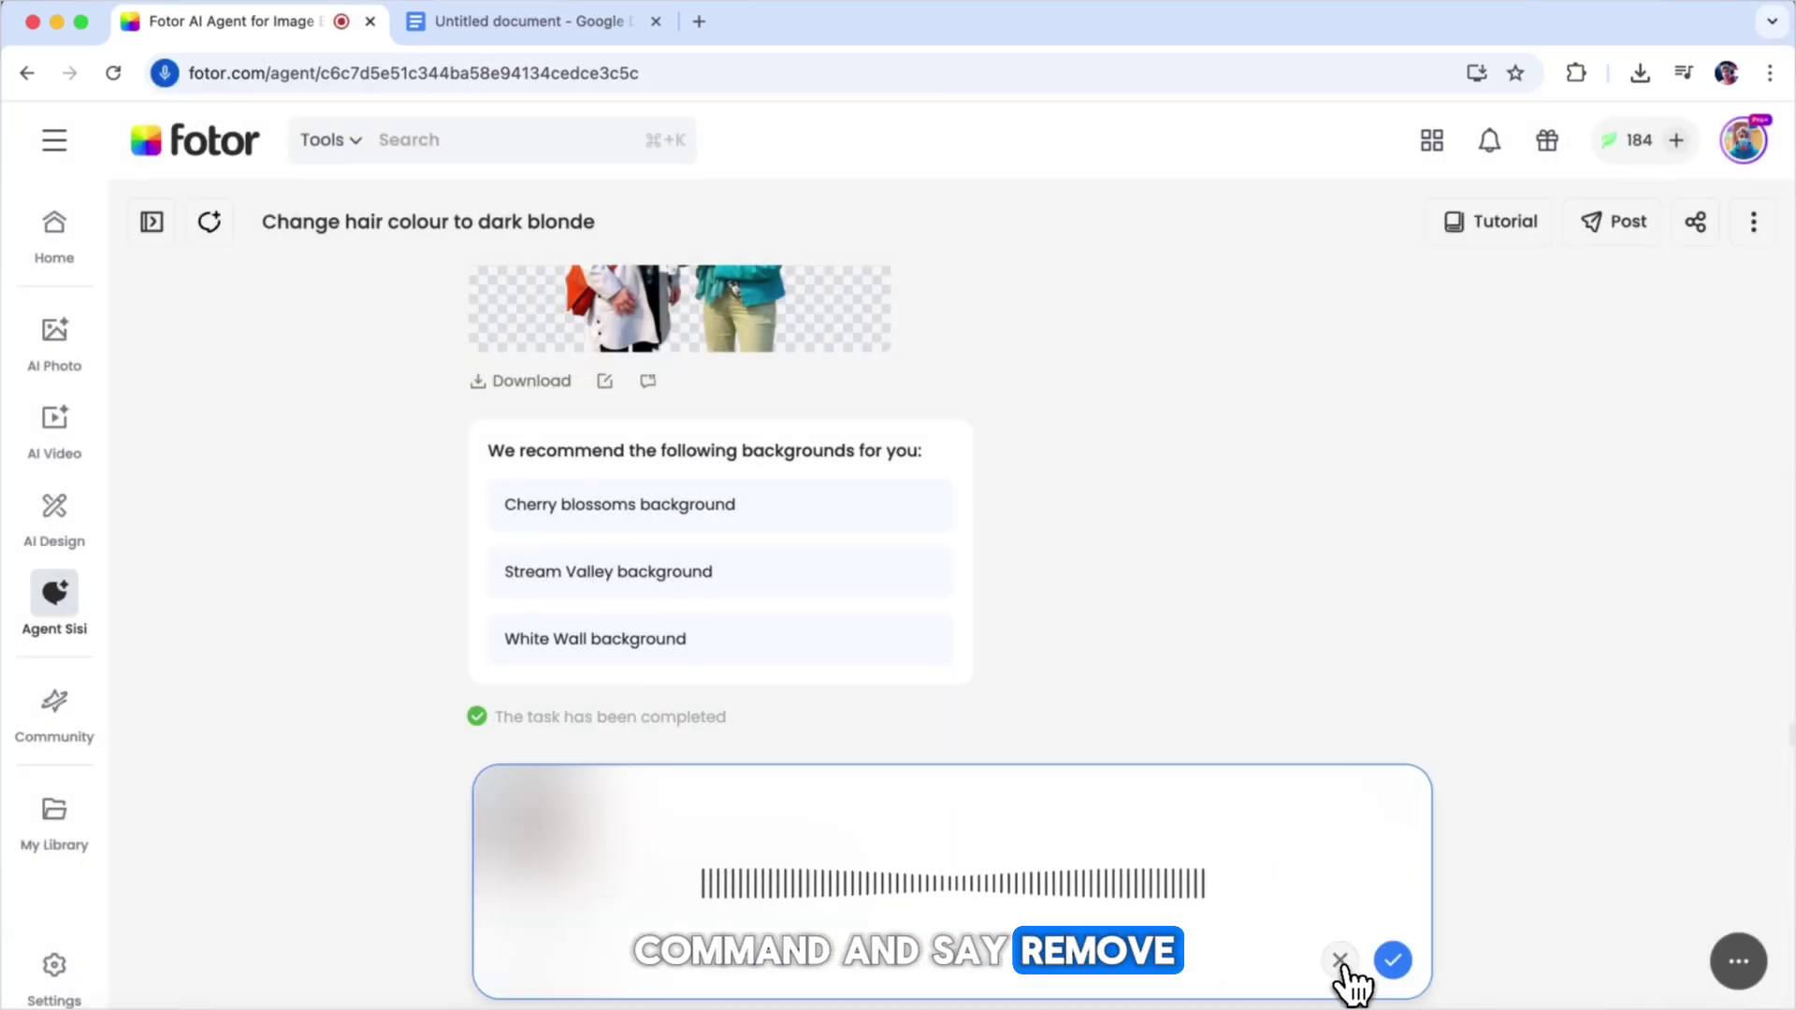
click(1393, 960)
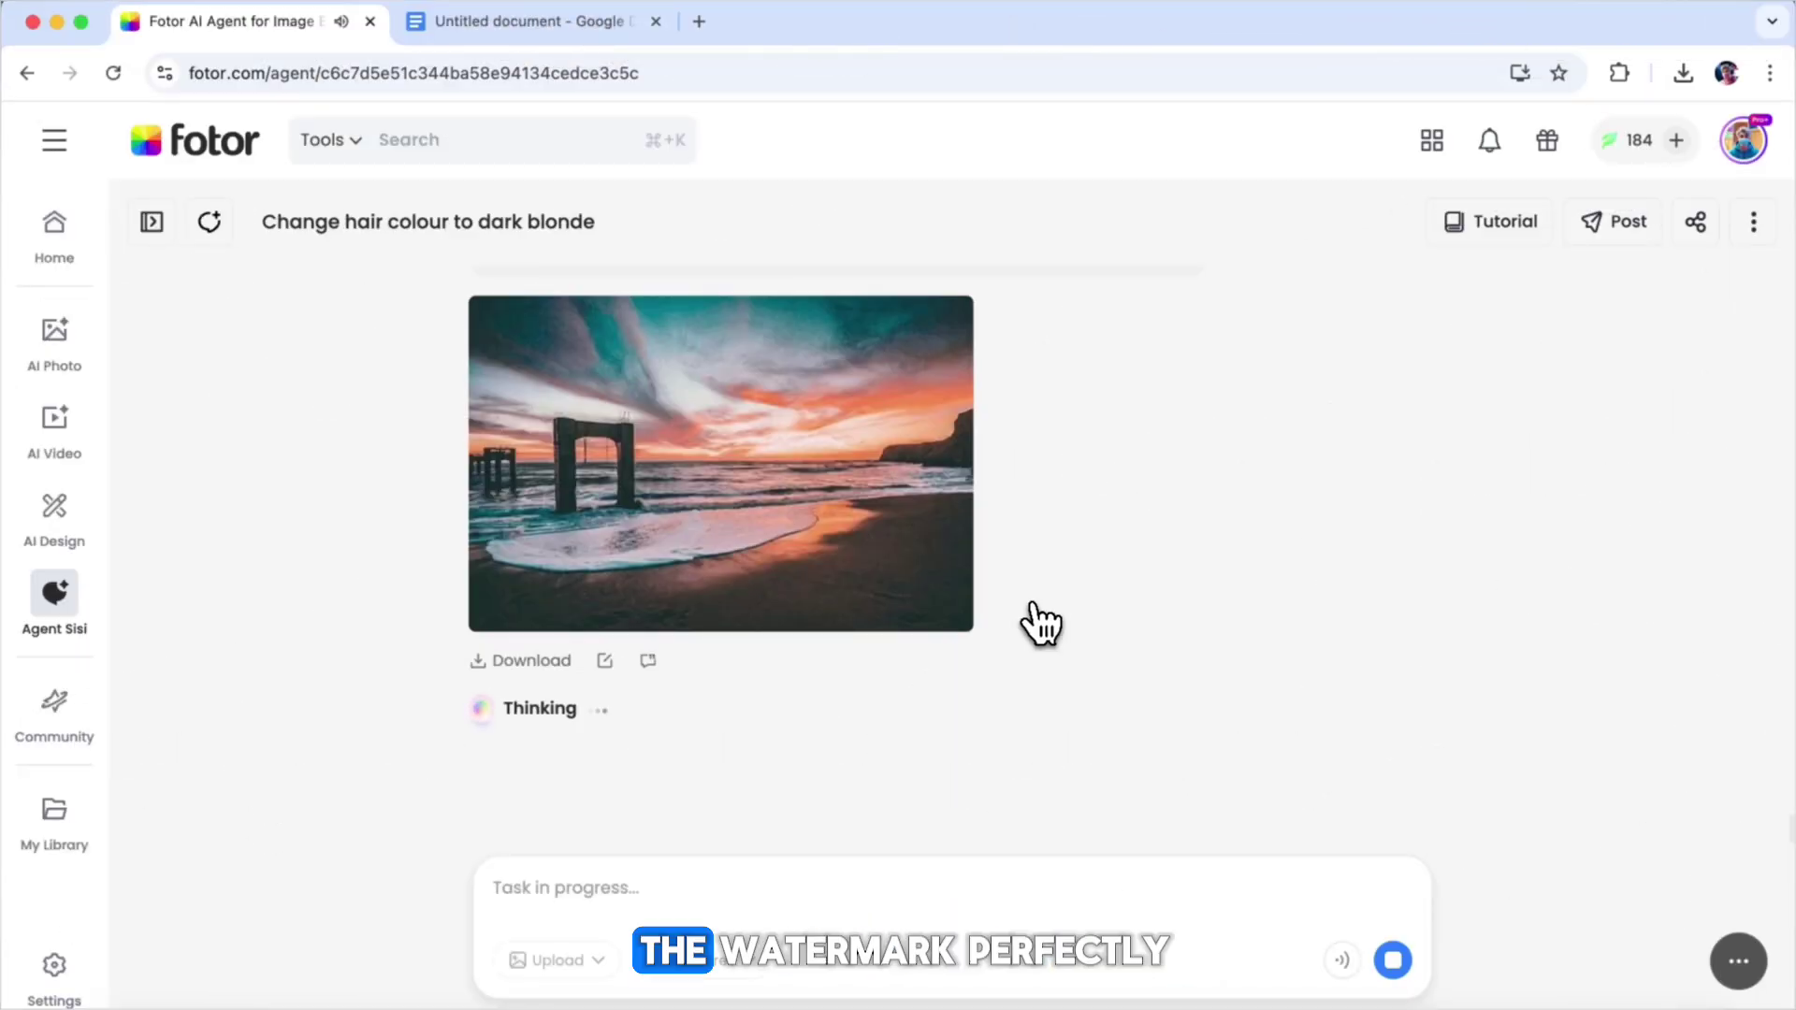
click(795, 485)
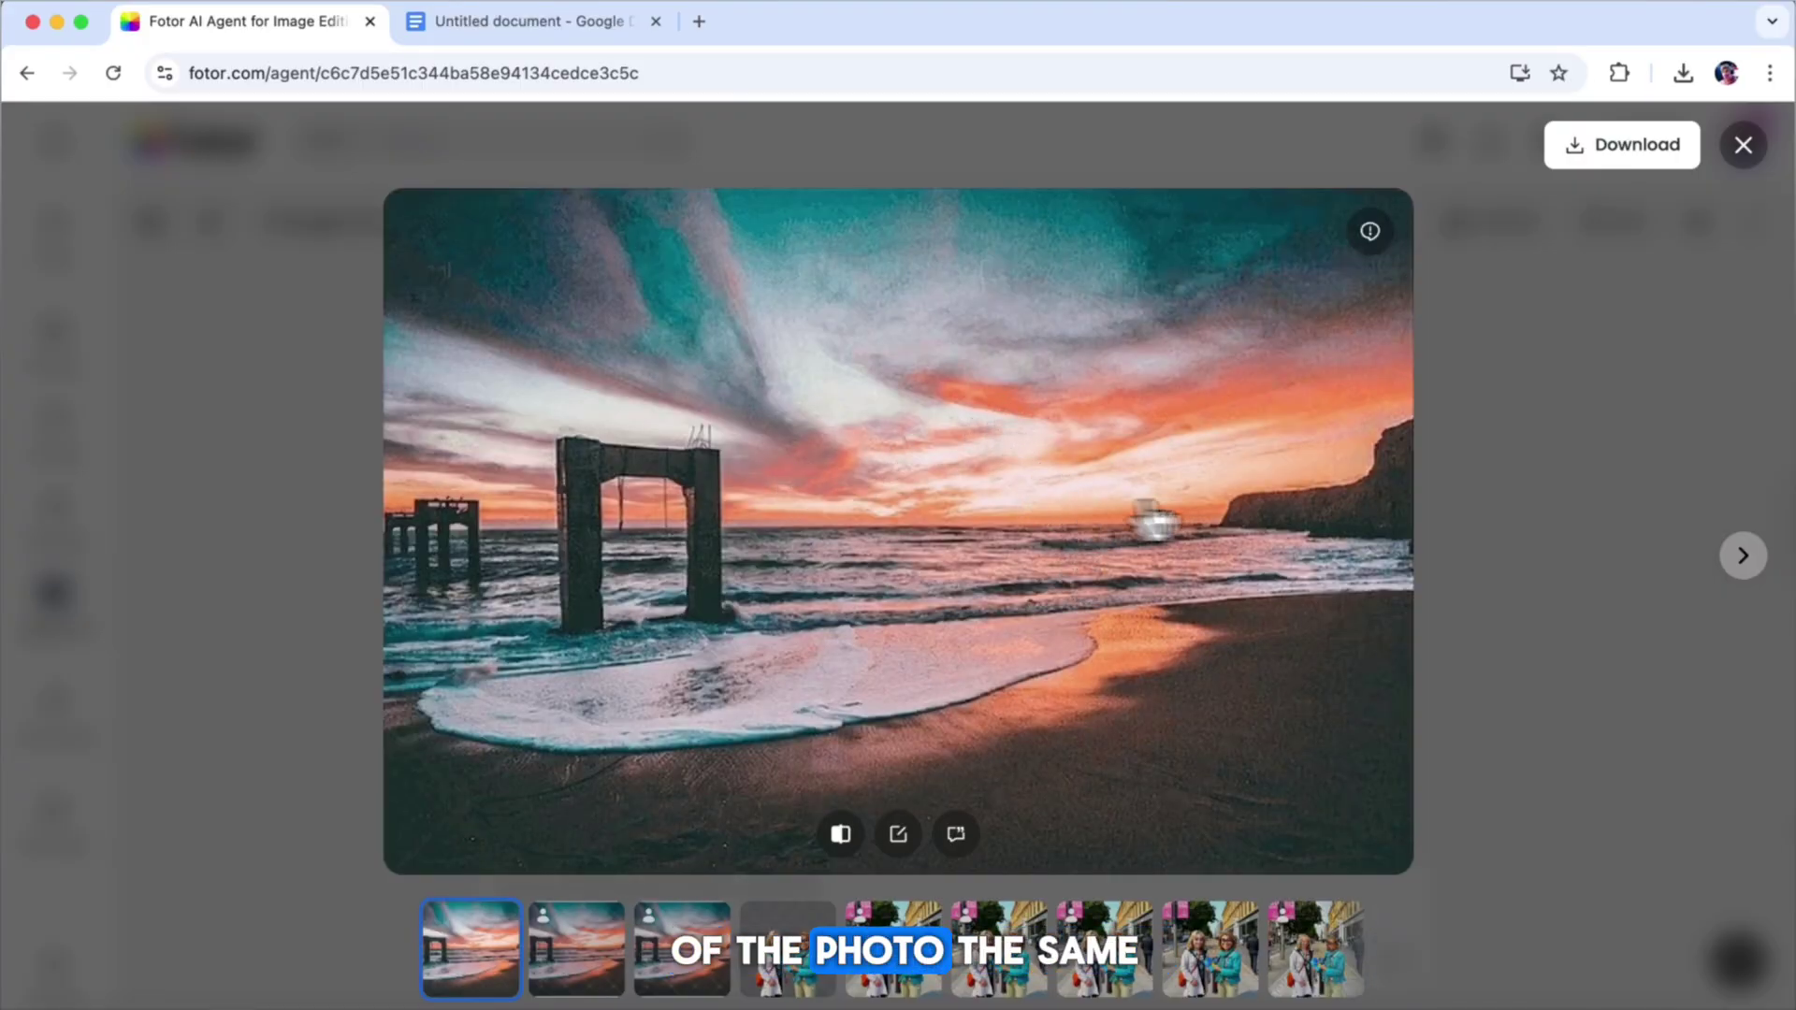
click(1743, 557)
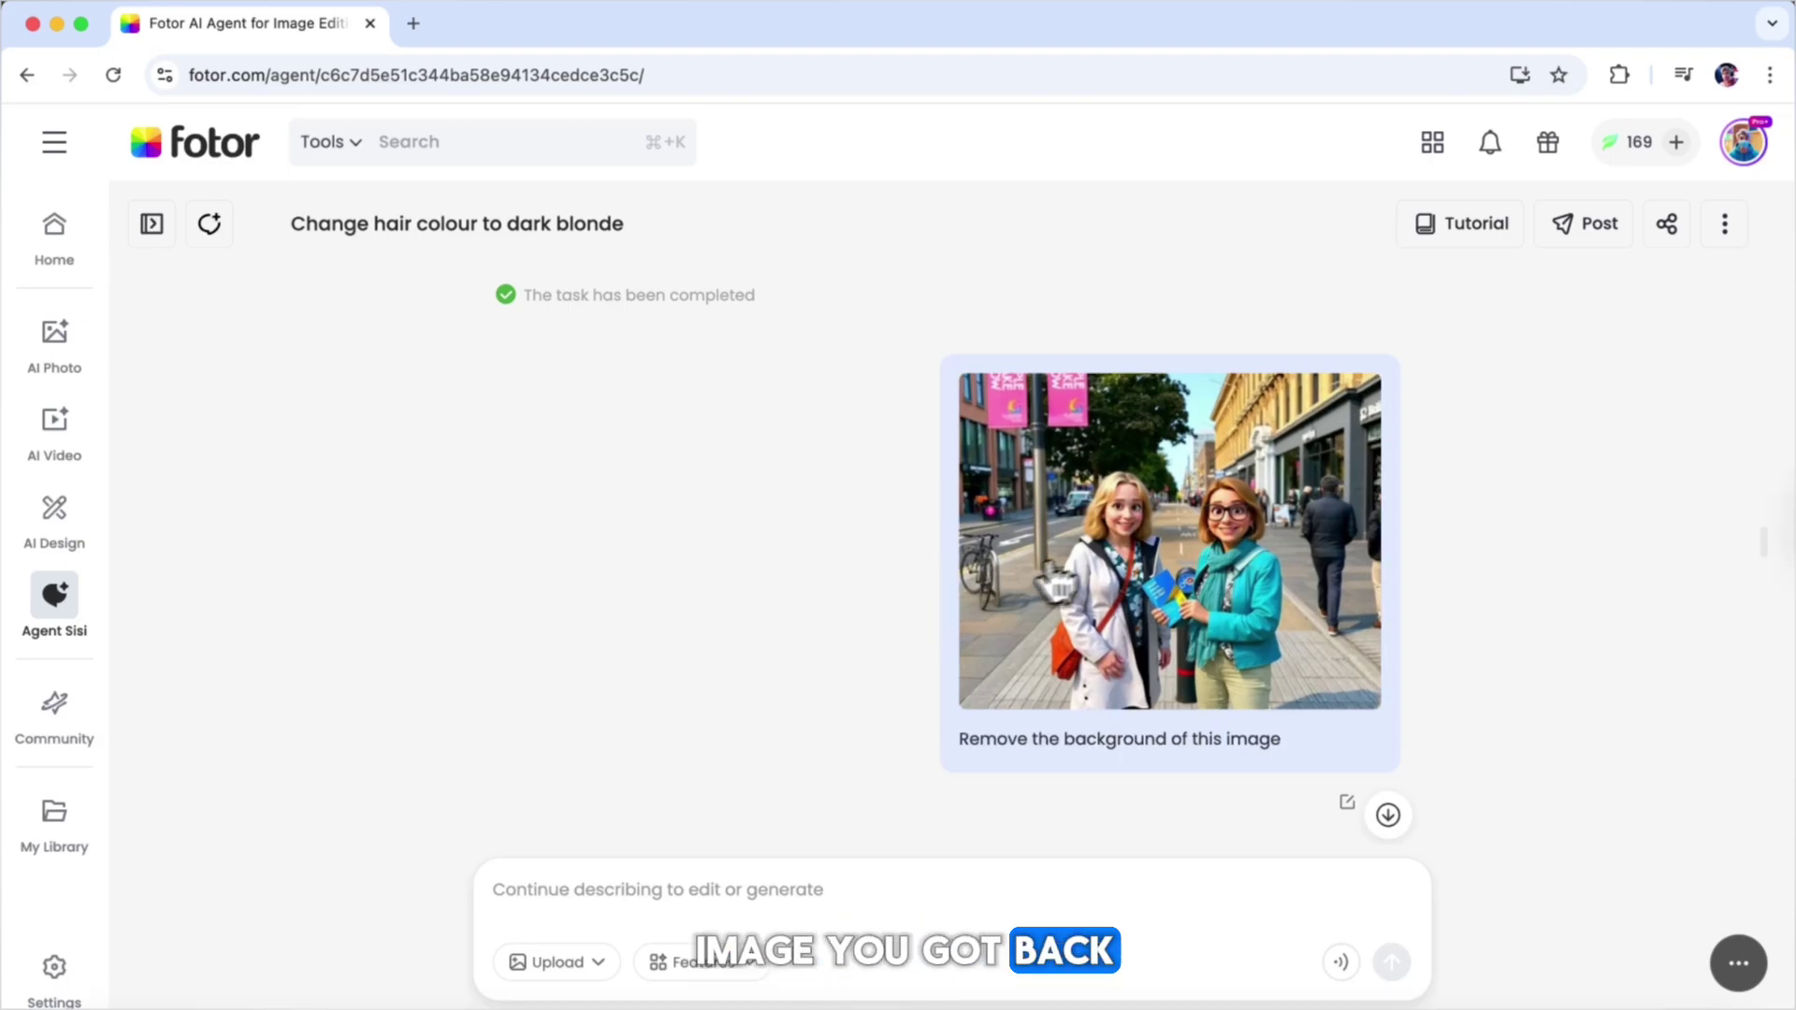
Step: Open the cartoon street image in the Photo Editor via Edit
click(1137, 595)
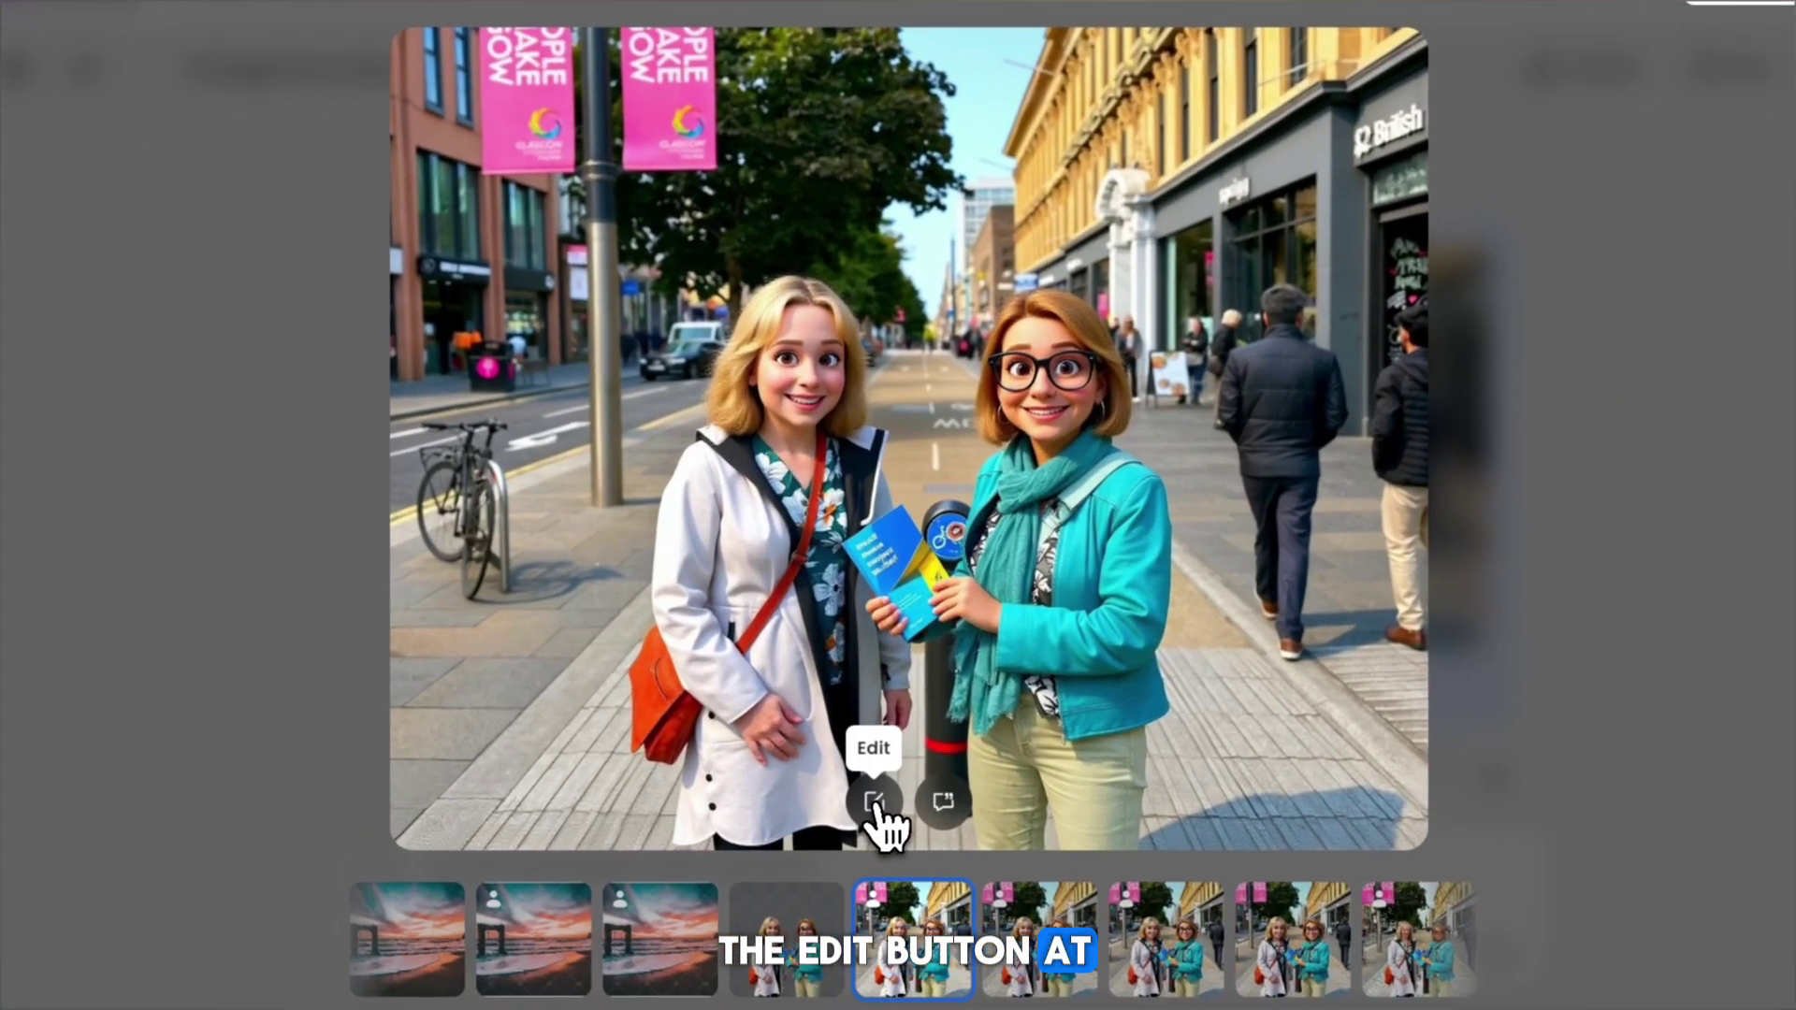
click(870, 835)
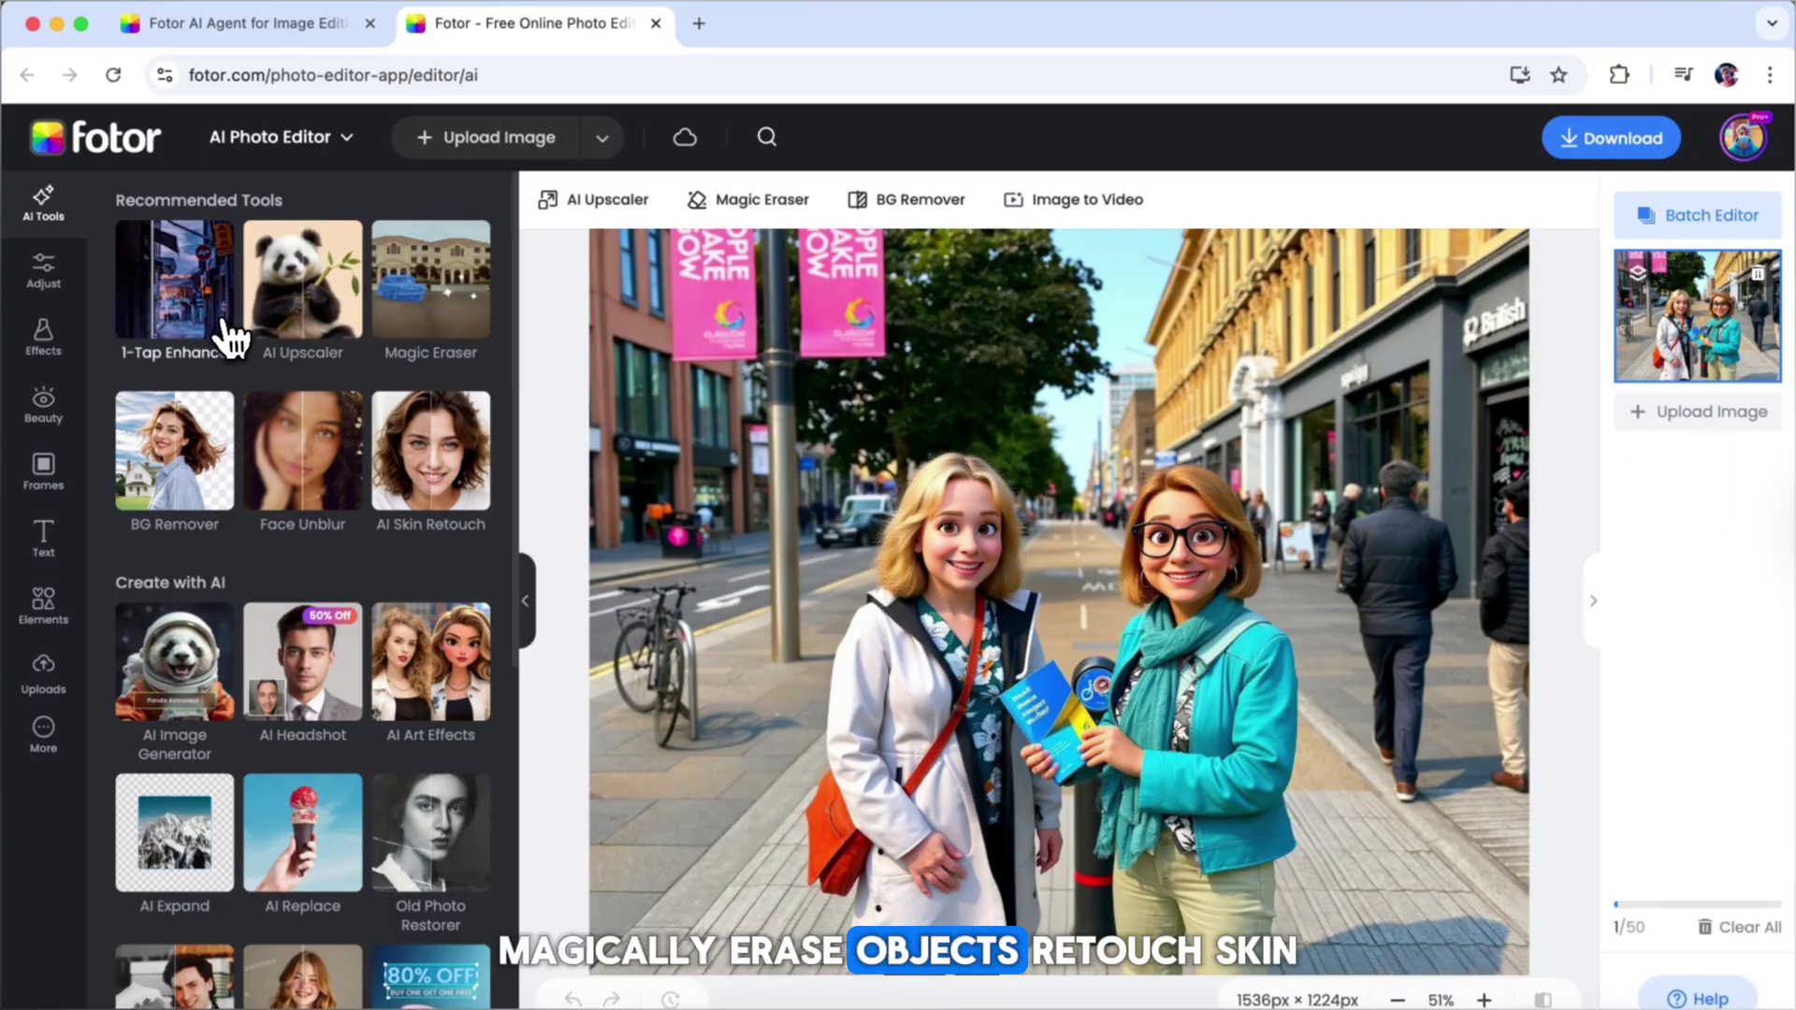
scroll(415, 448, down, 7)
scroll(414, 447, up, 7)
Step: Browse the Adjust, Effects, Beauty and Text panels, then return to AI Tools
click(43, 271)
click(56, 354)
click(51, 430)
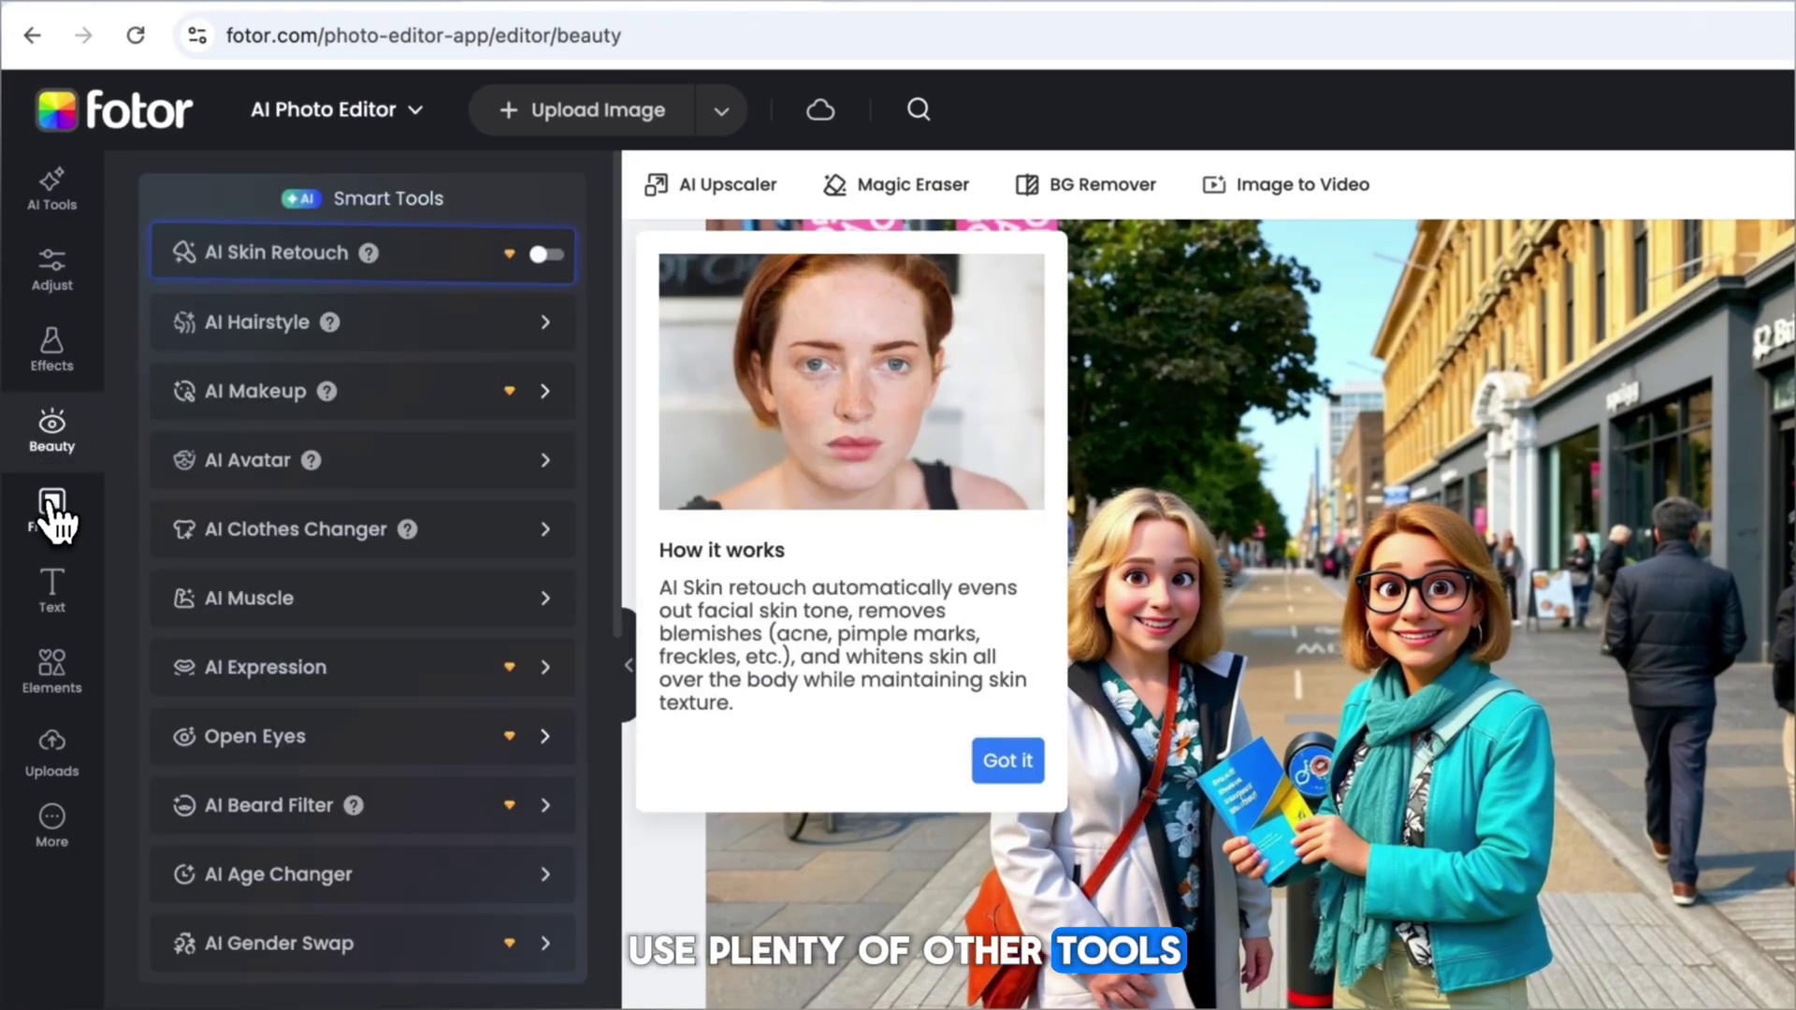
click(52, 591)
click(52, 189)
scroll(282, 463, up, 5)
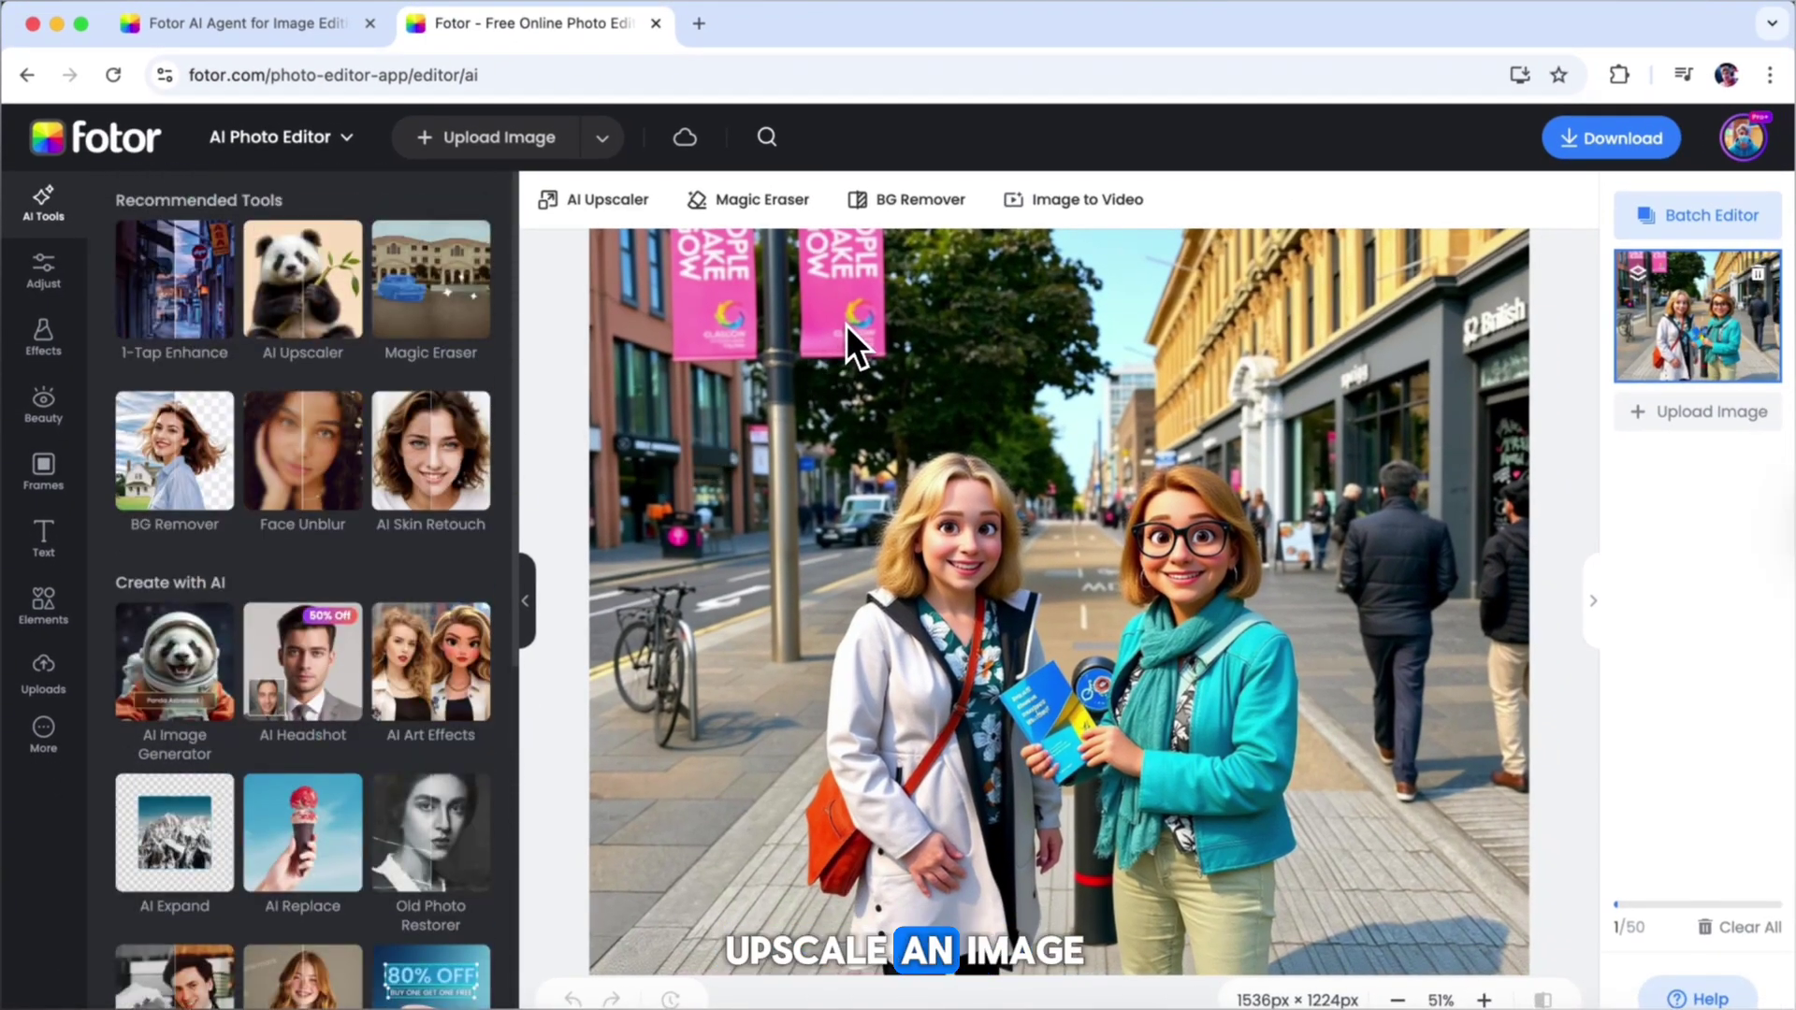
Step: Upscale the image to 3072×2448 in Standard mode, apply it, and send it to Image to Video
click(610, 201)
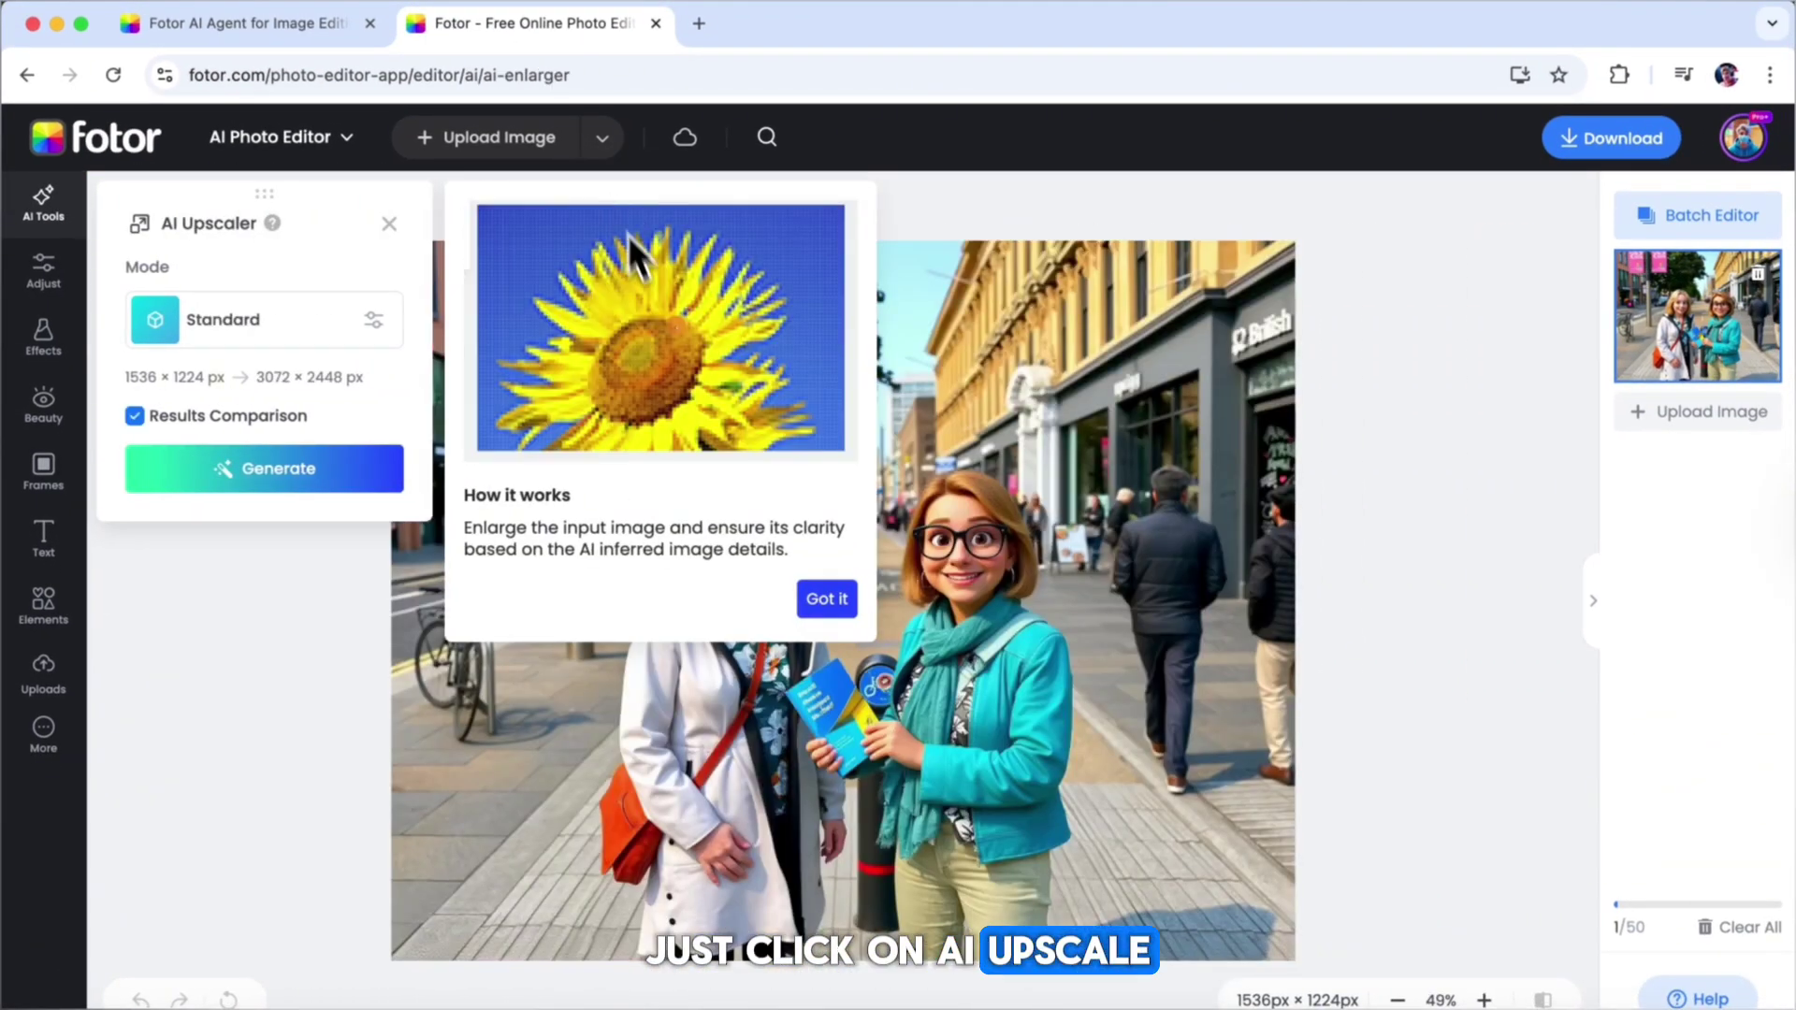
click(822, 597)
click(373, 320)
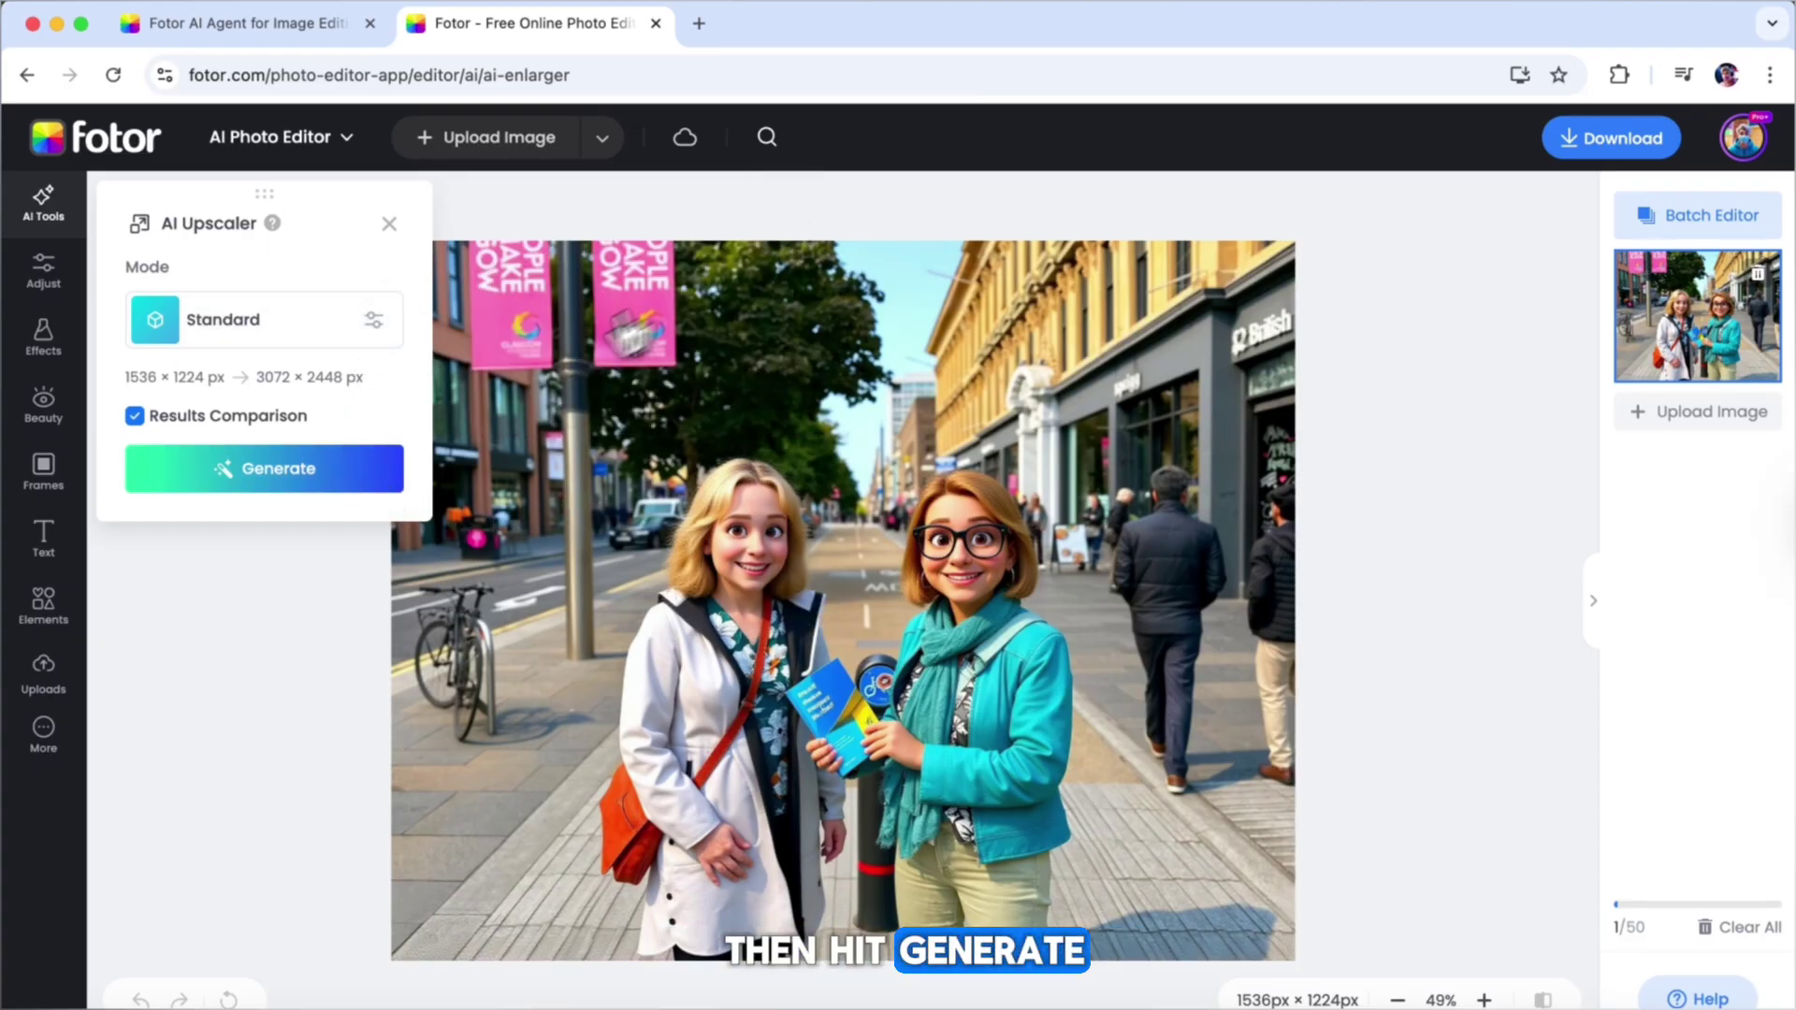
click(281, 469)
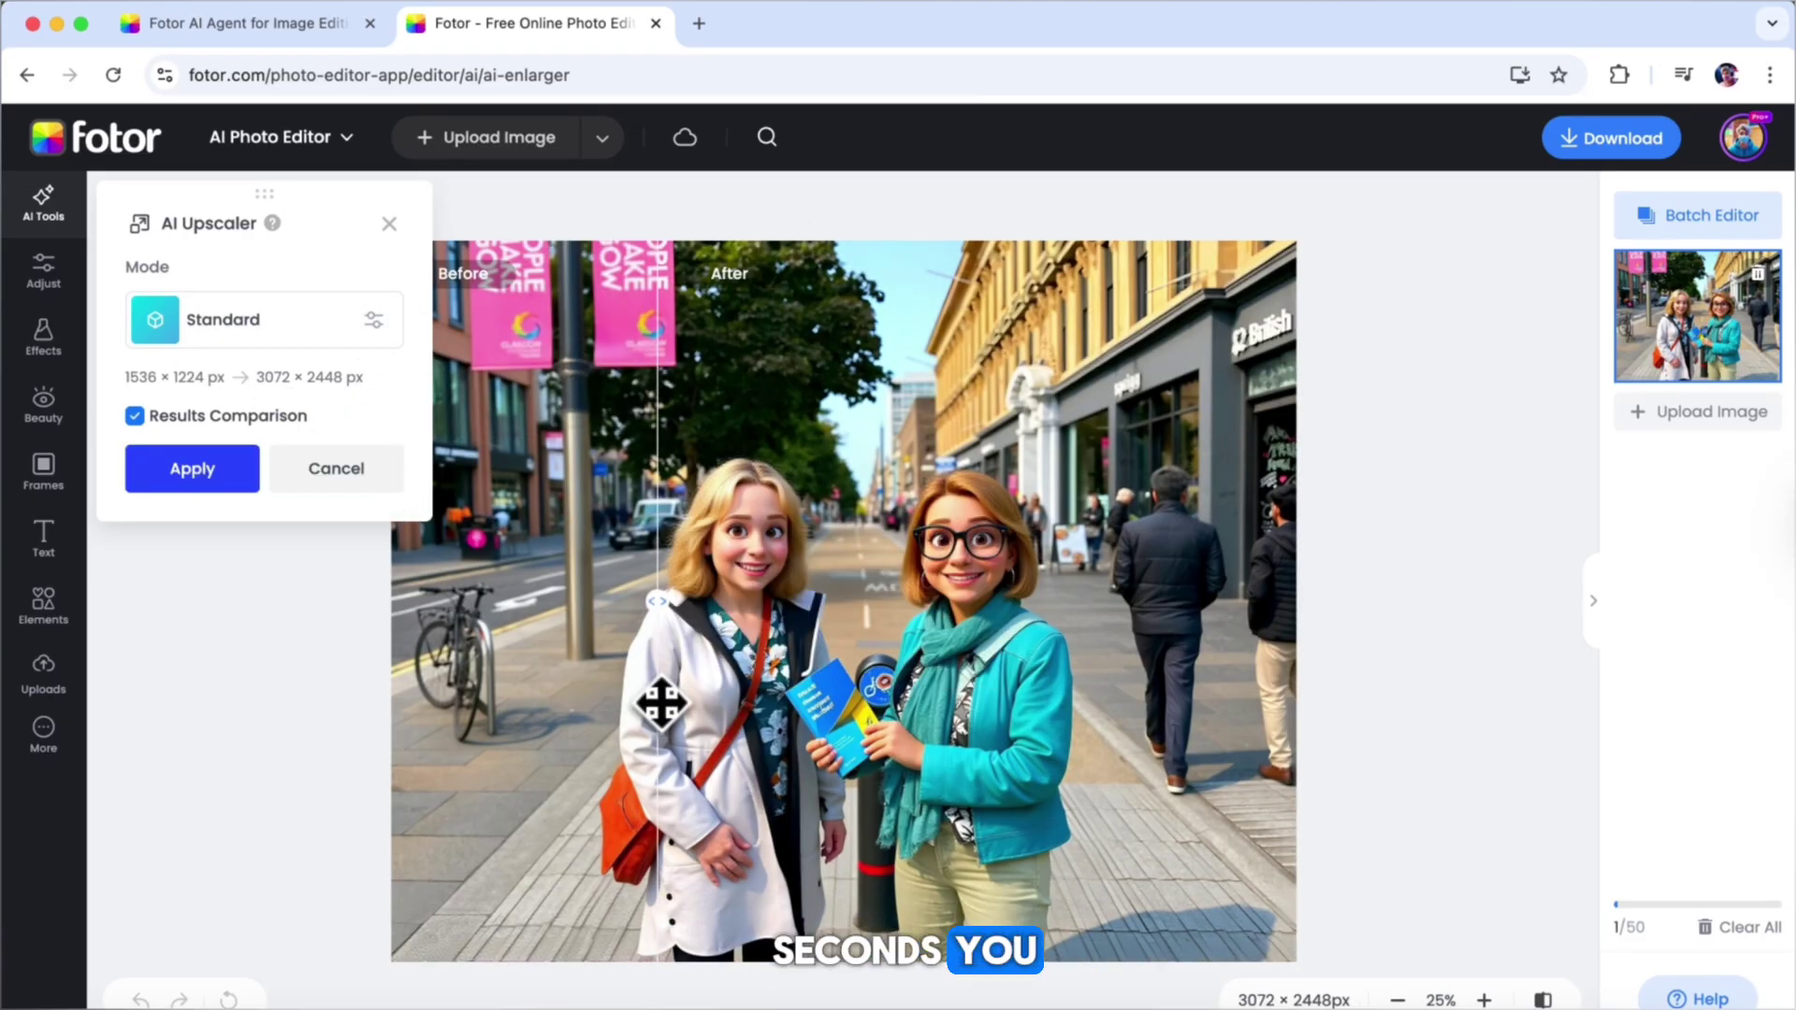
scroll(835, 586, up, 5)
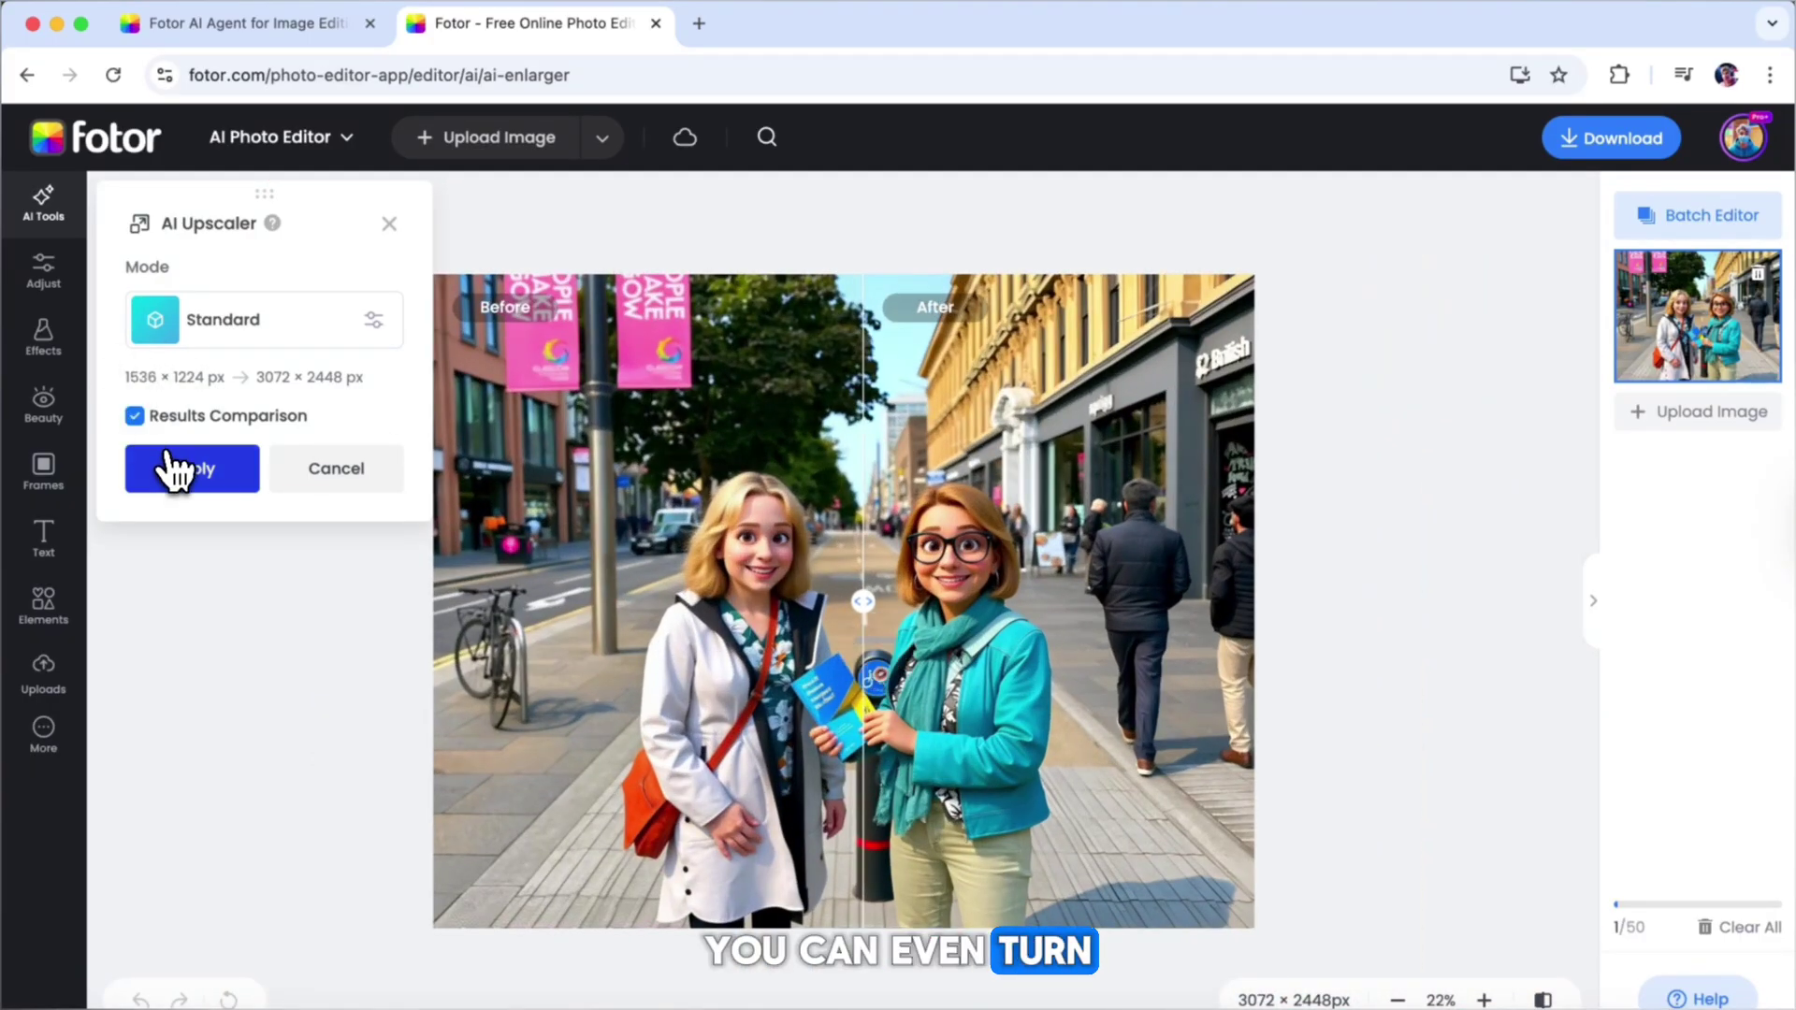
click(173, 467)
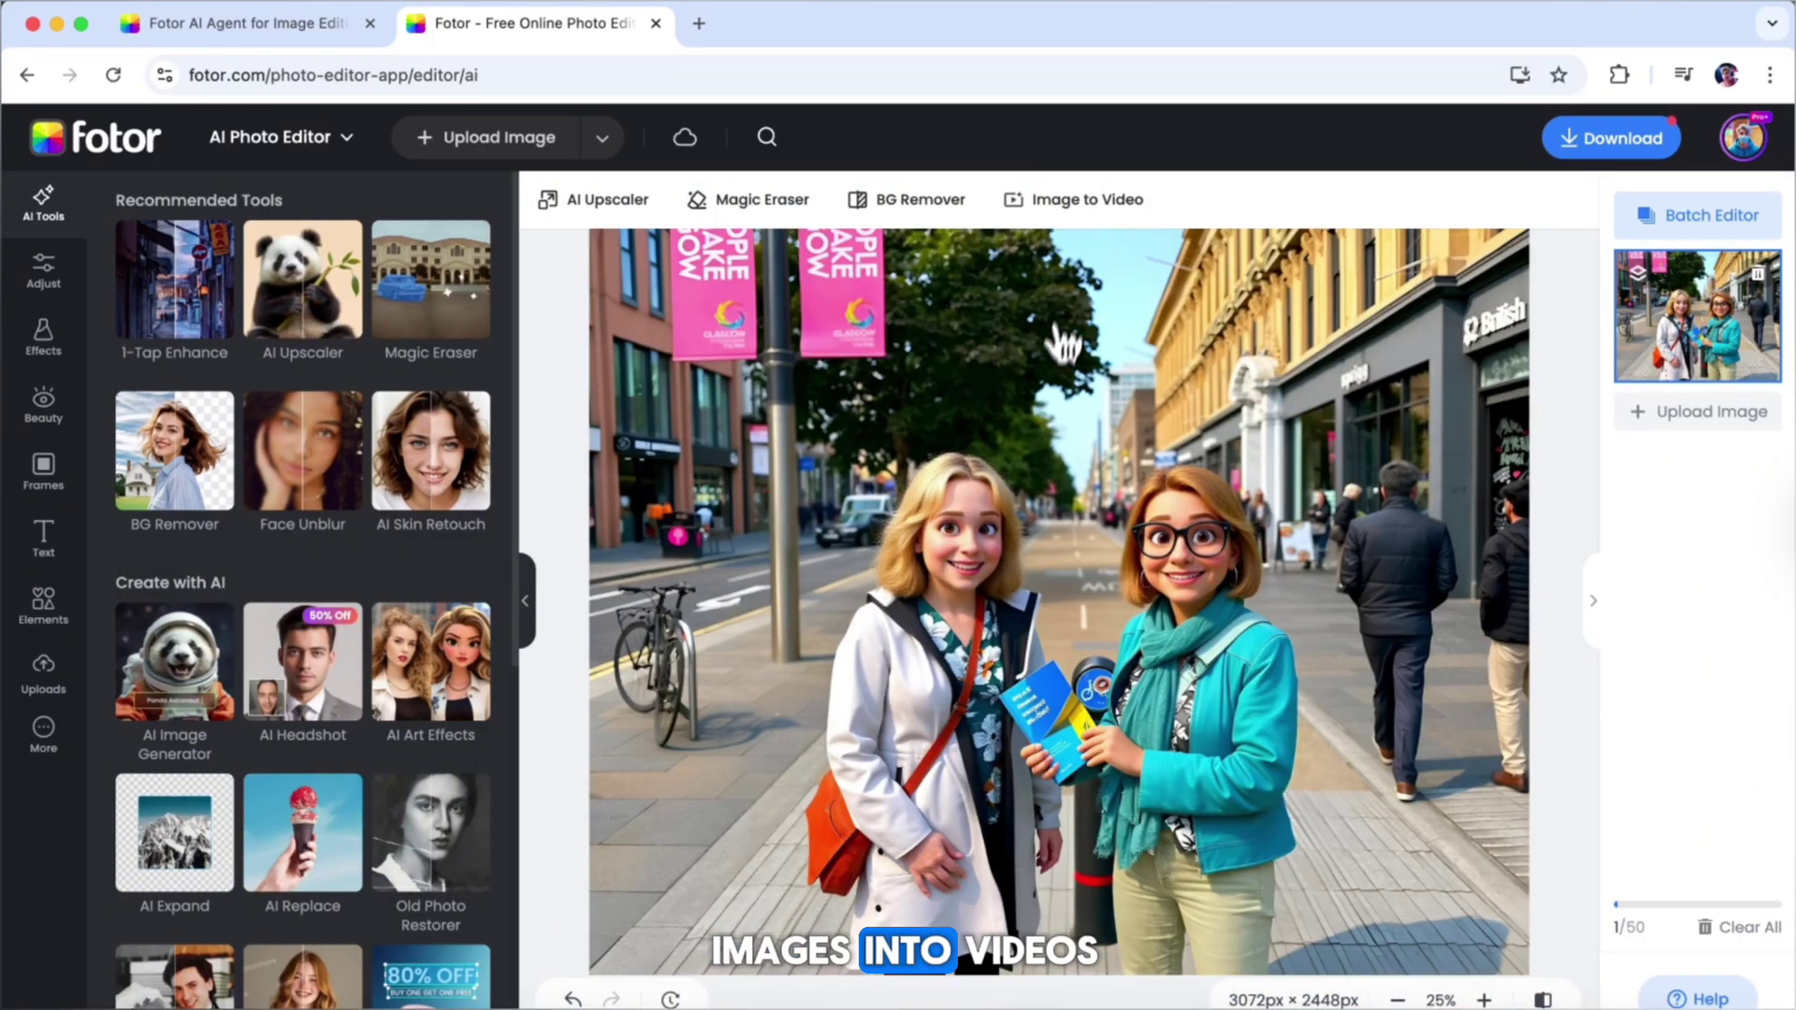
click(1076, 197)
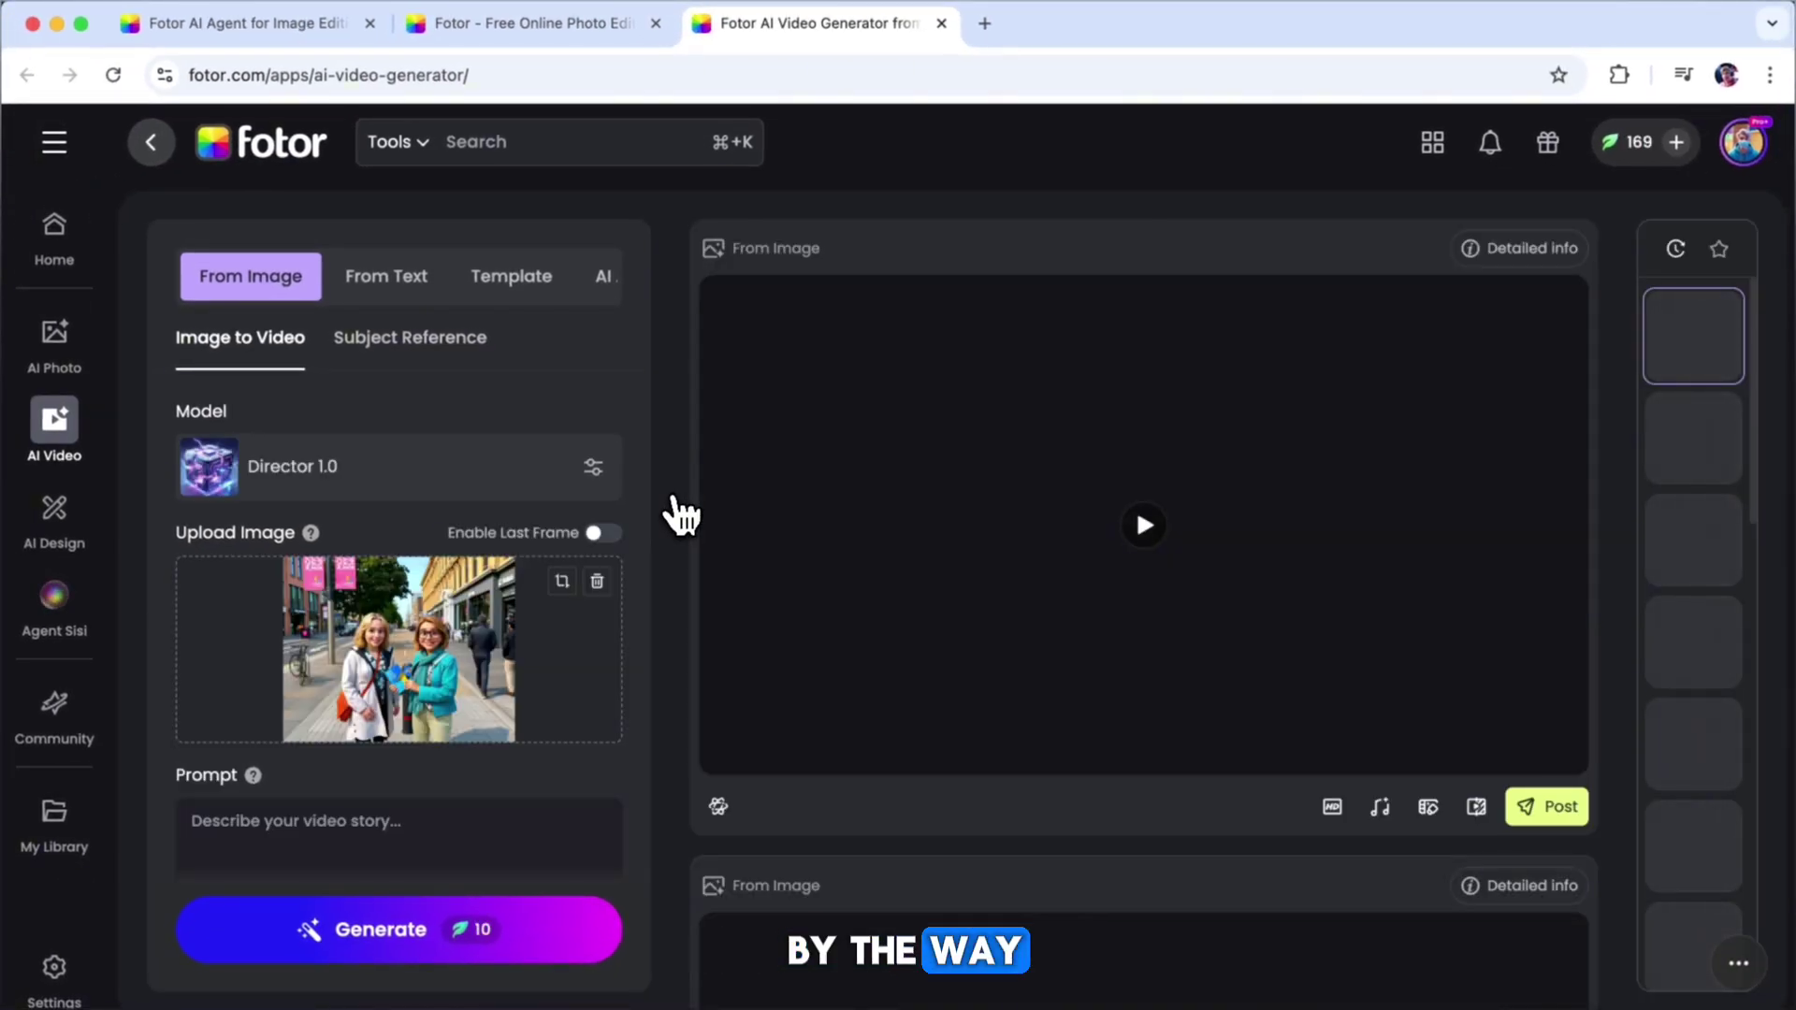
Step: Scroll down the AI Video Generator panel
scroll(542, 609, down, 2)
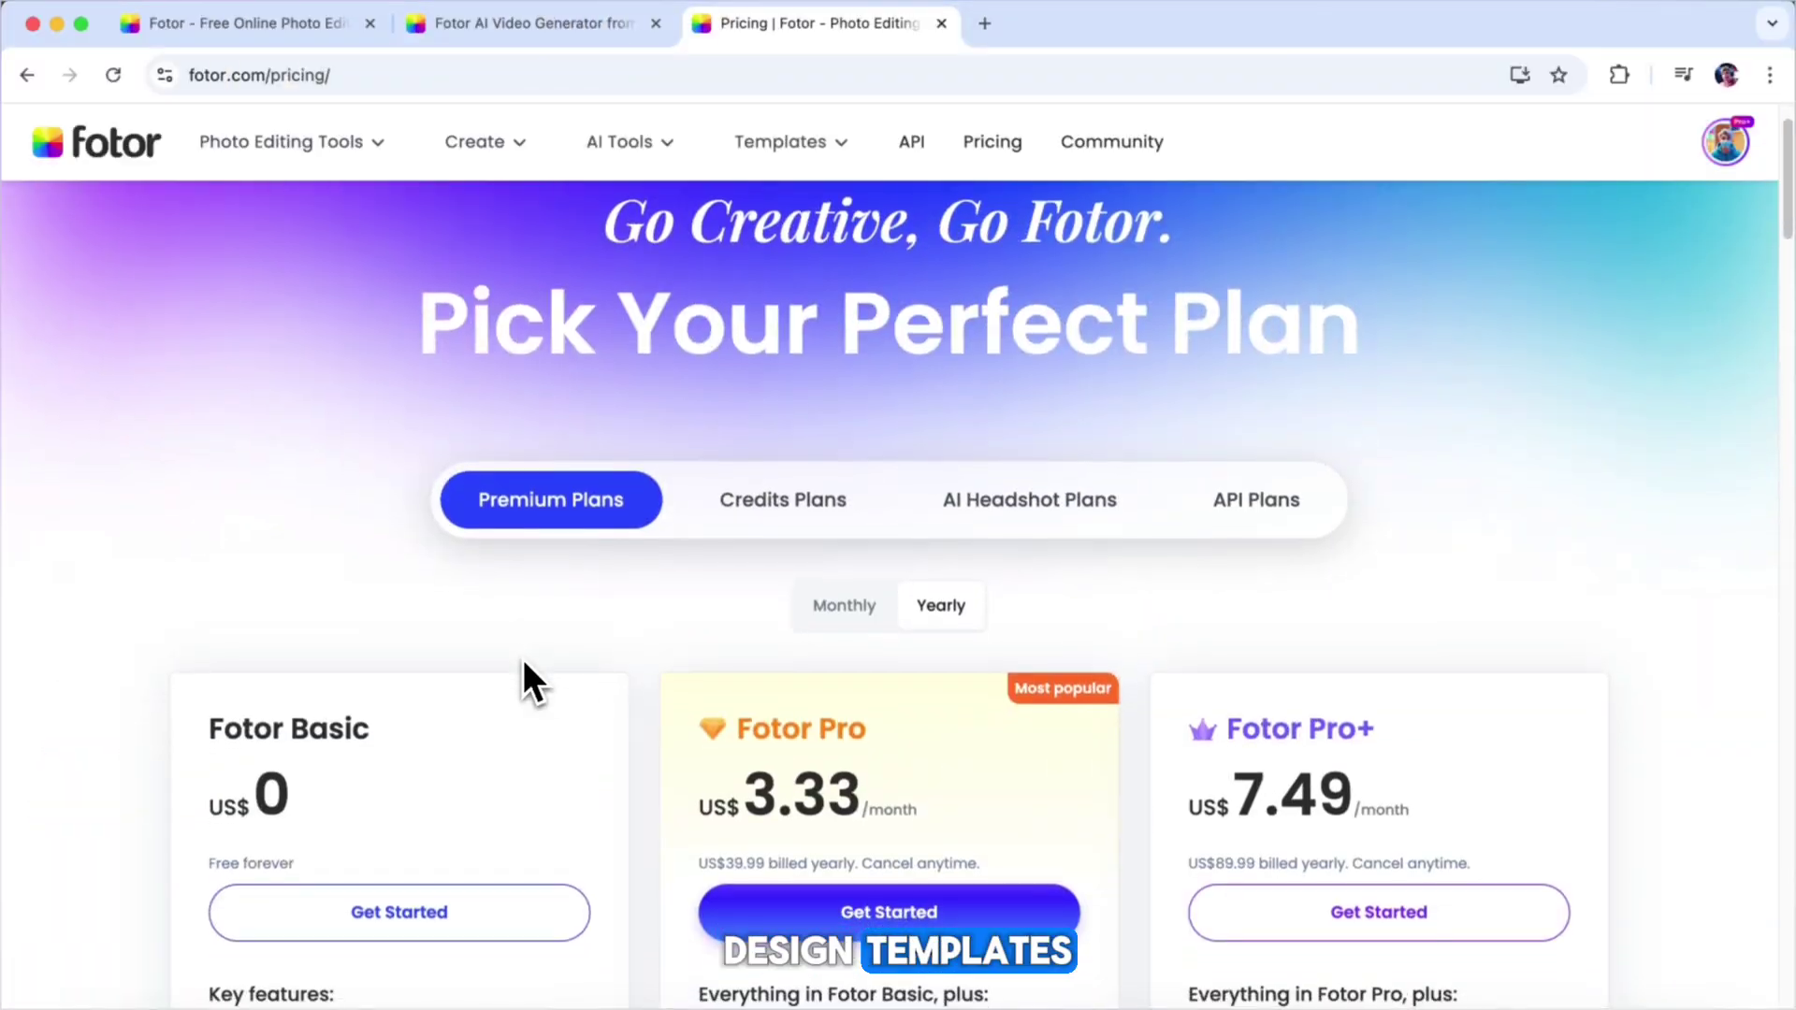
scroll(524, 660, down, 5)
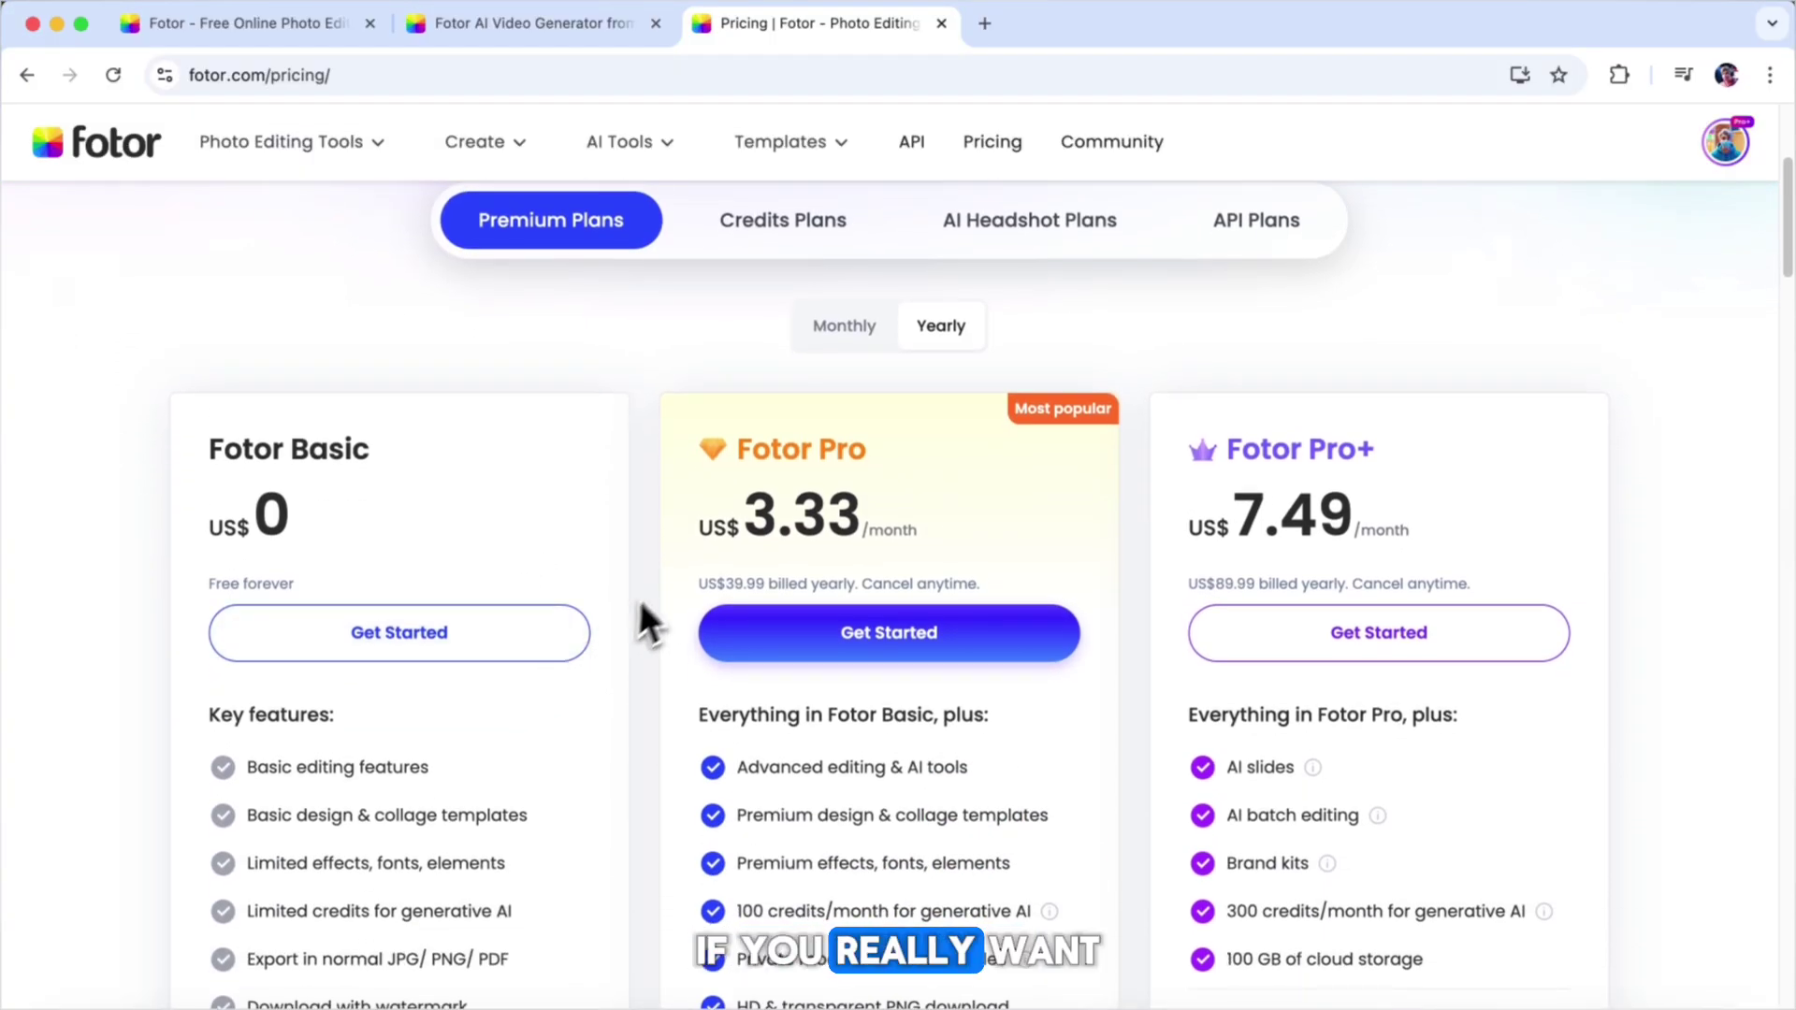
mouse_move(692, 529)
mouse_down()
mouse_move(934, 525)
mouse_move(698, 508)
mouse_up()
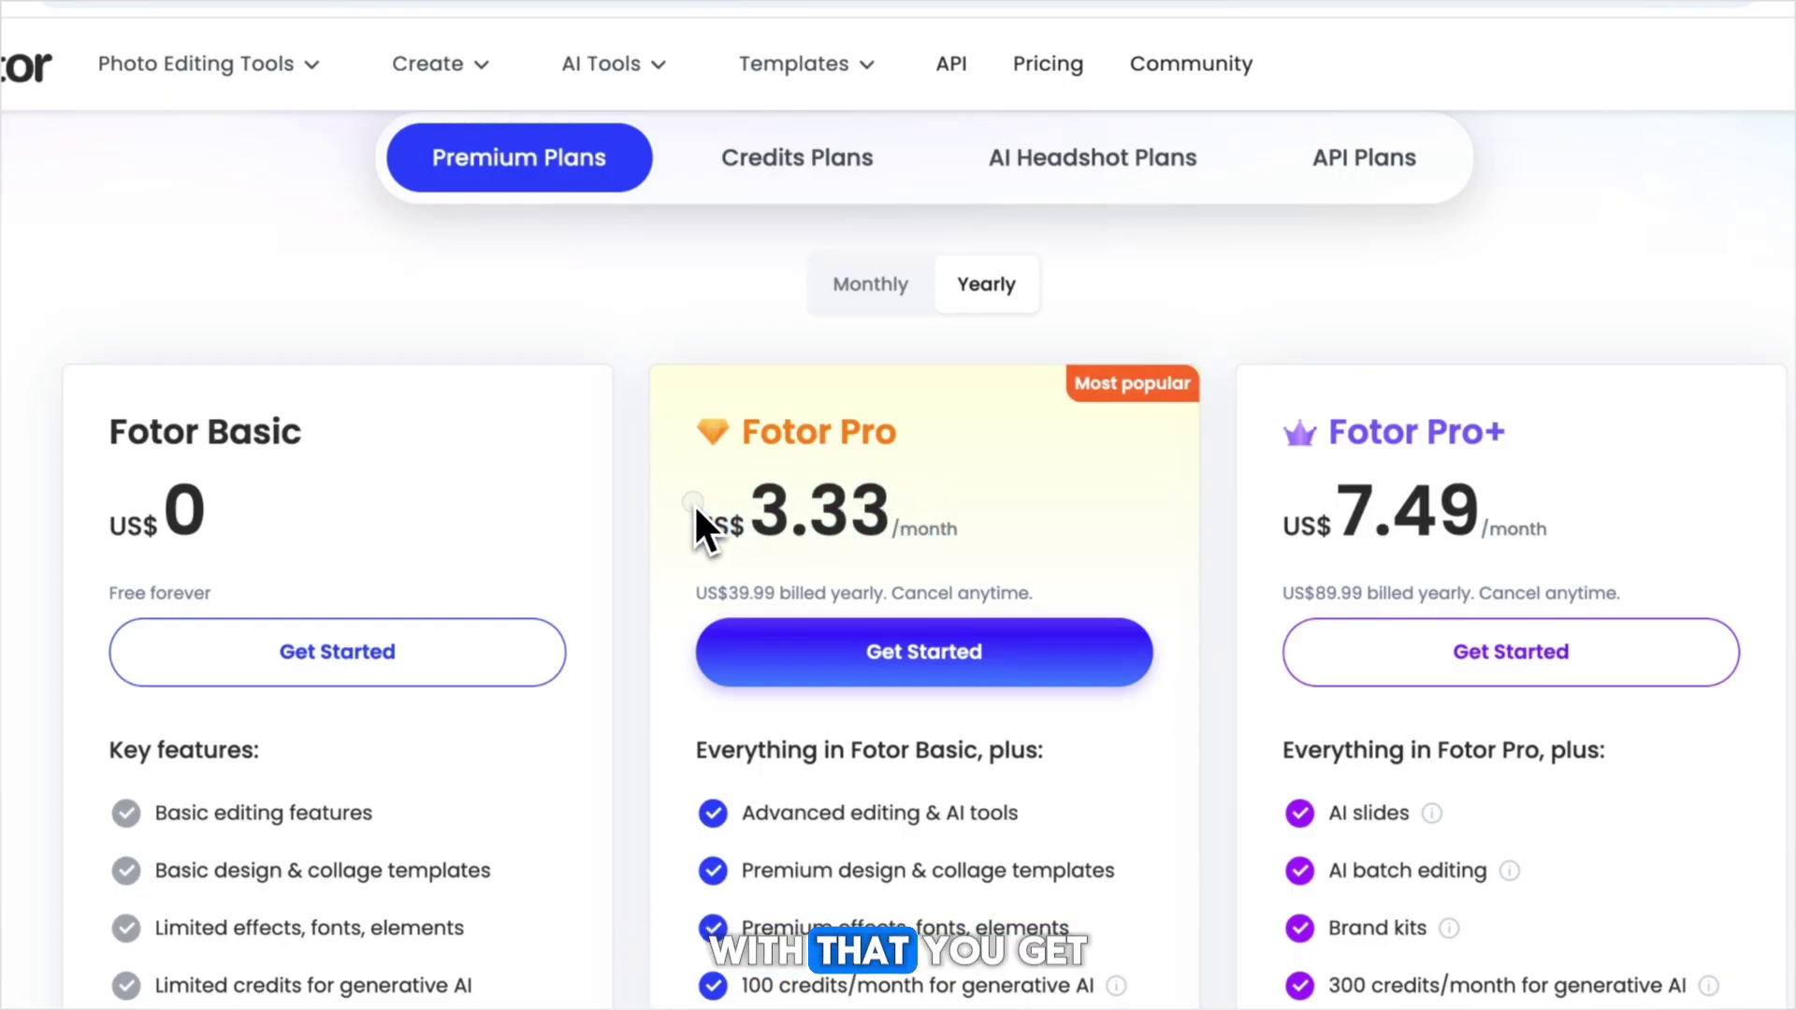
scroll(698, 509, down, 2)
scroll(696, 510, down, 5)
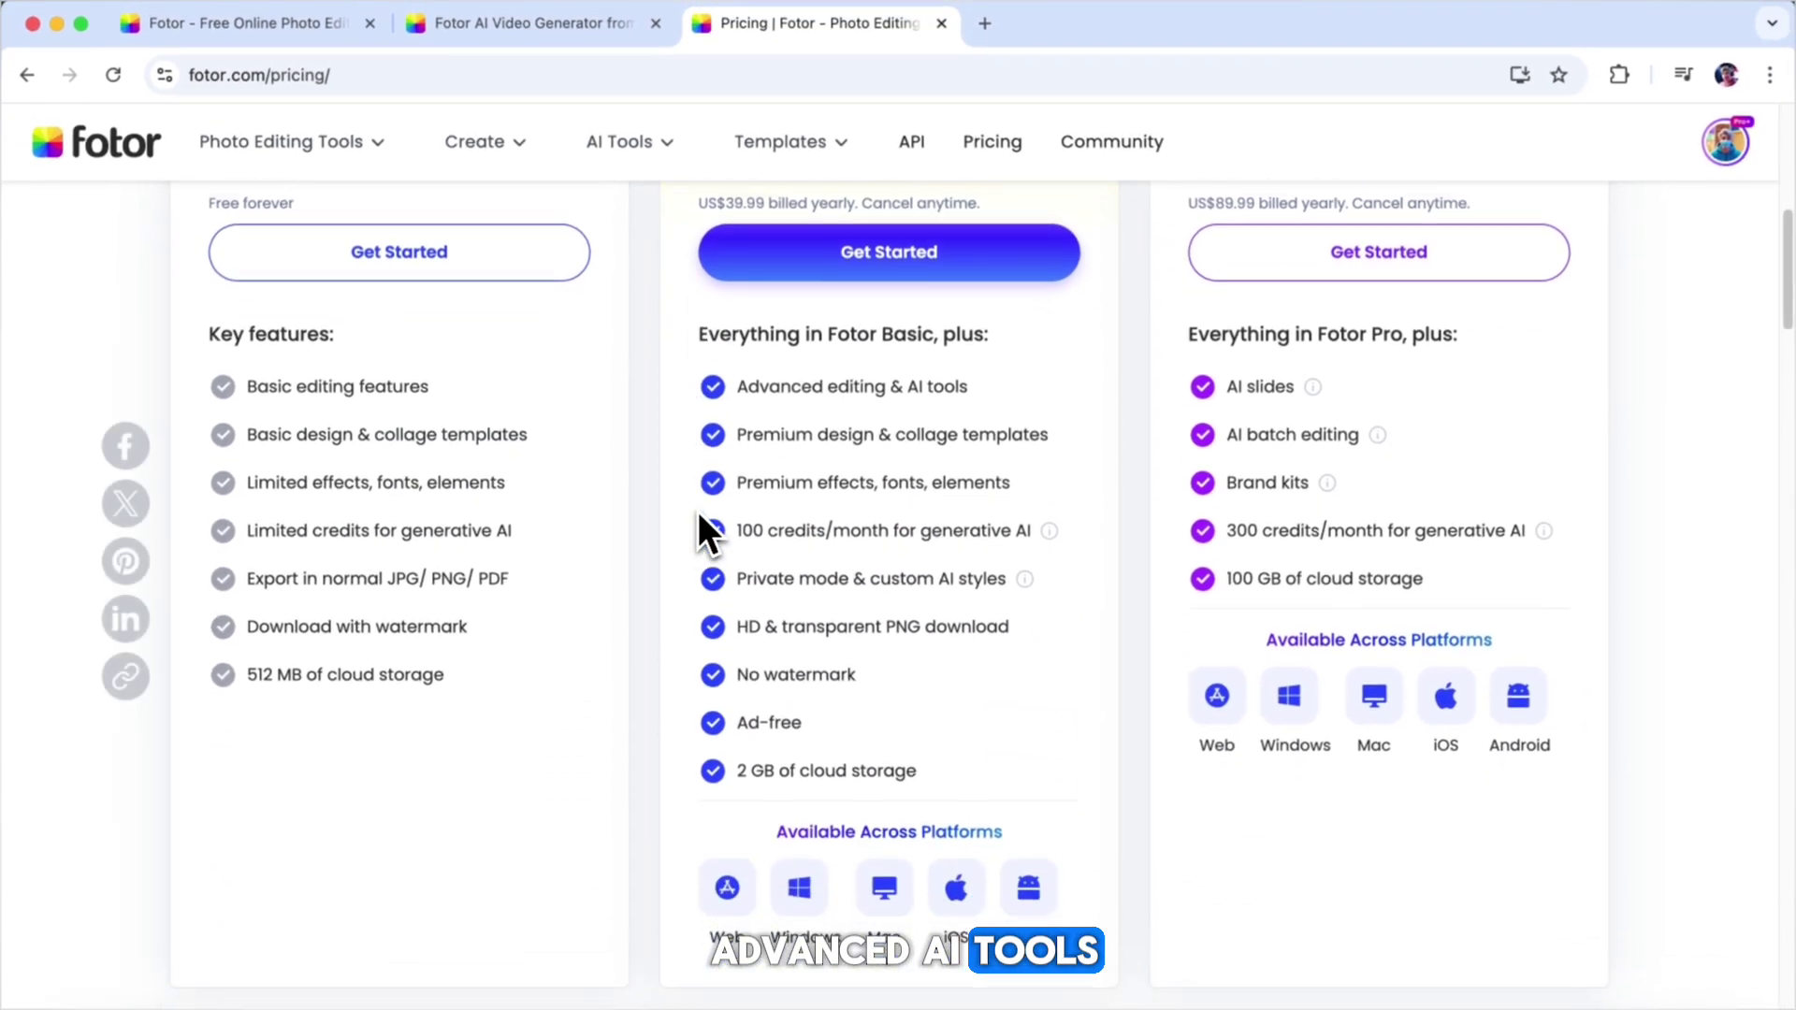
scroll(698, 511, down, 1)
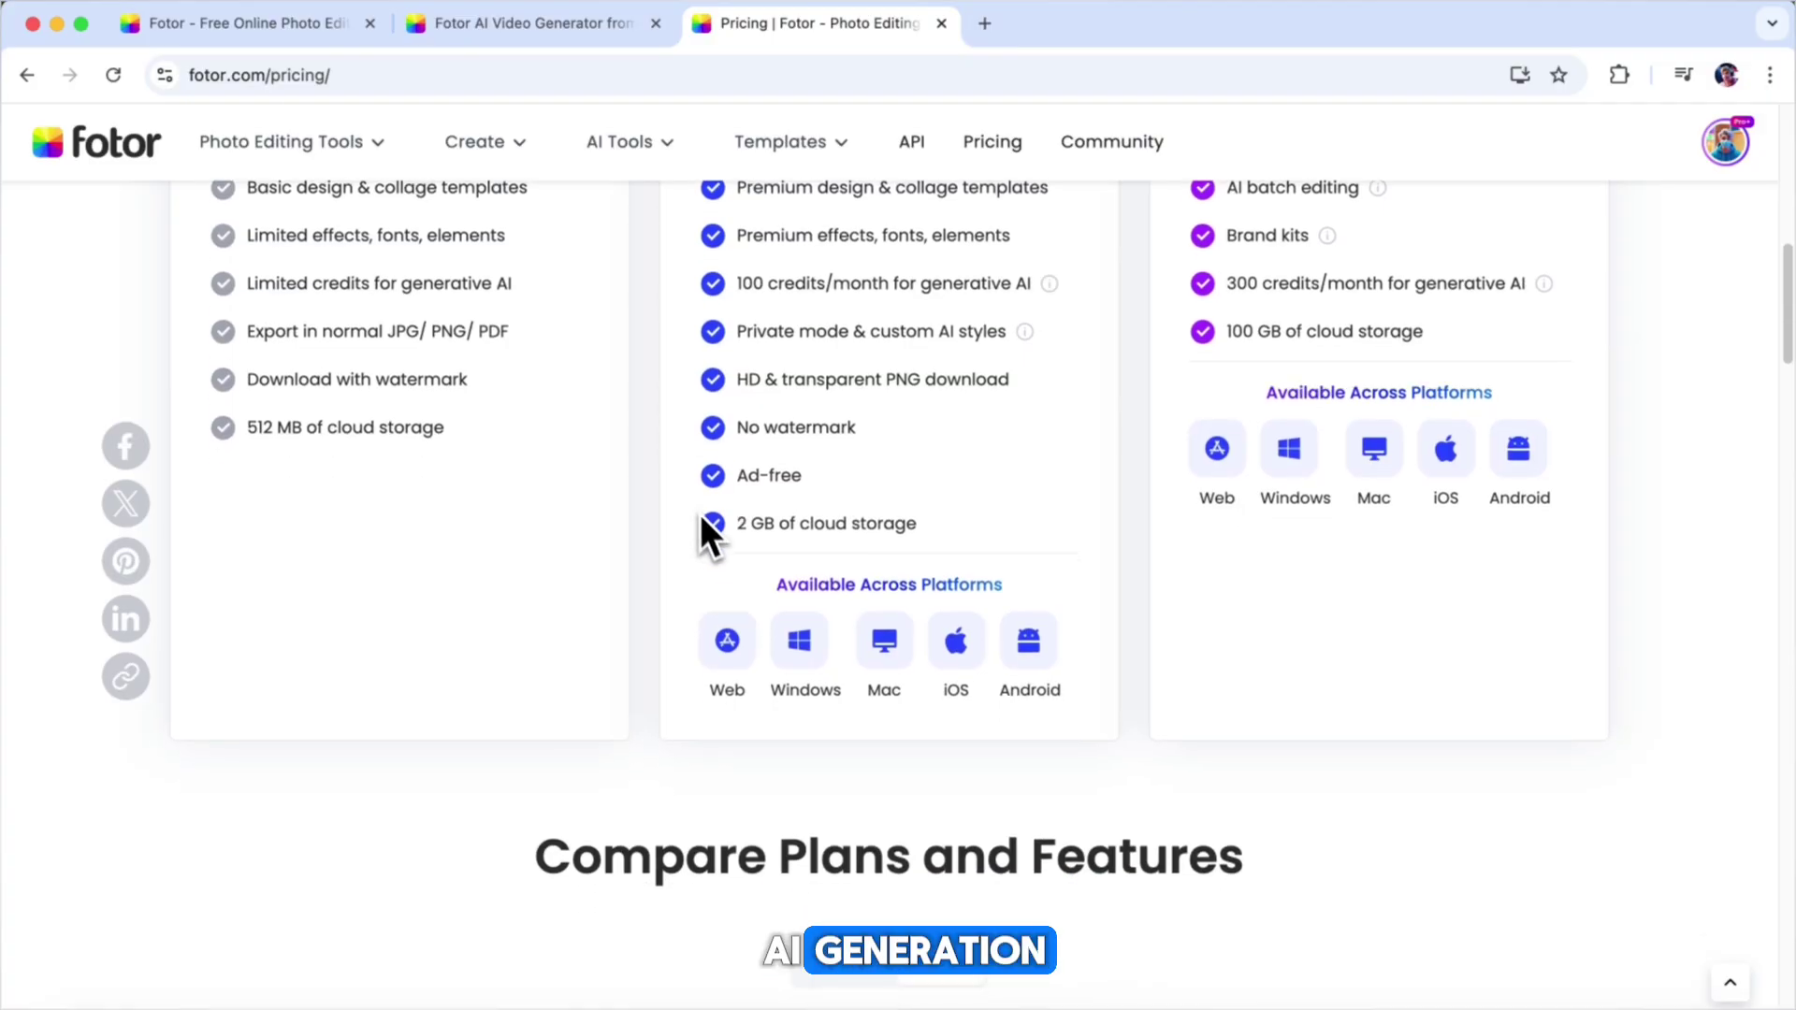
scroll(773, 631, down, 7)
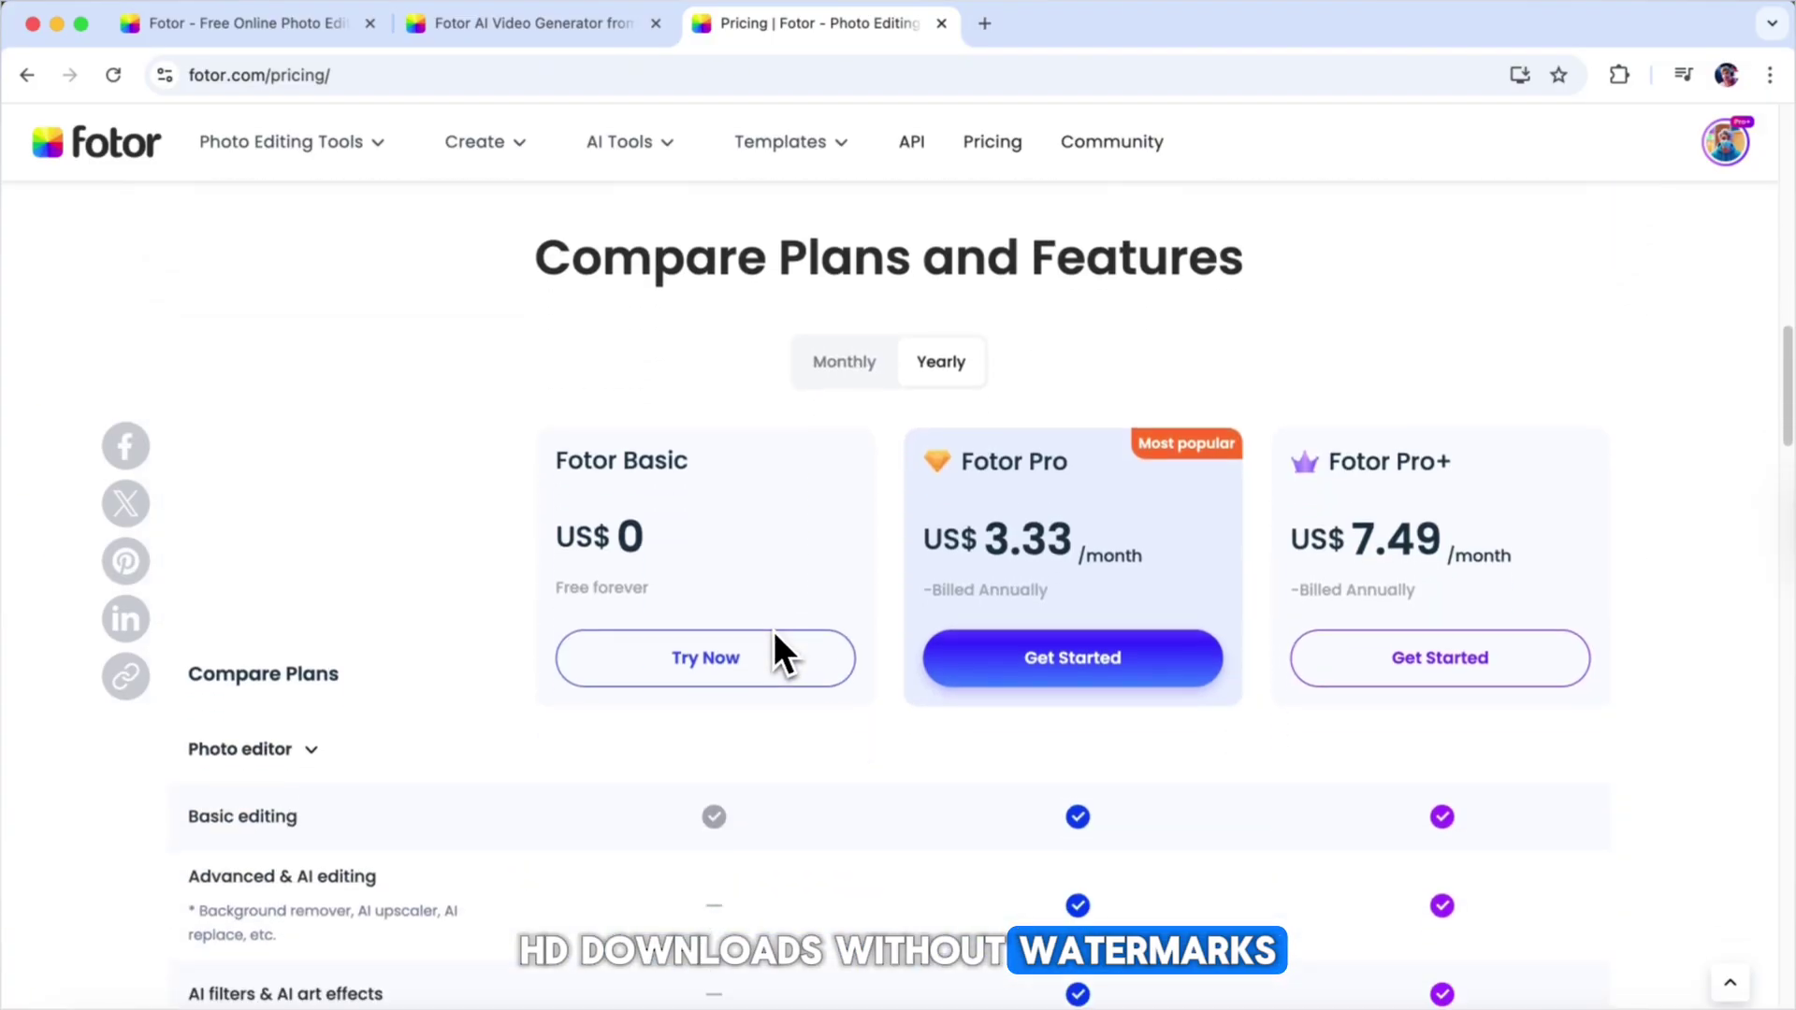
scroll(773, 630, down, 8)
scroll(773, 631, down, 10)
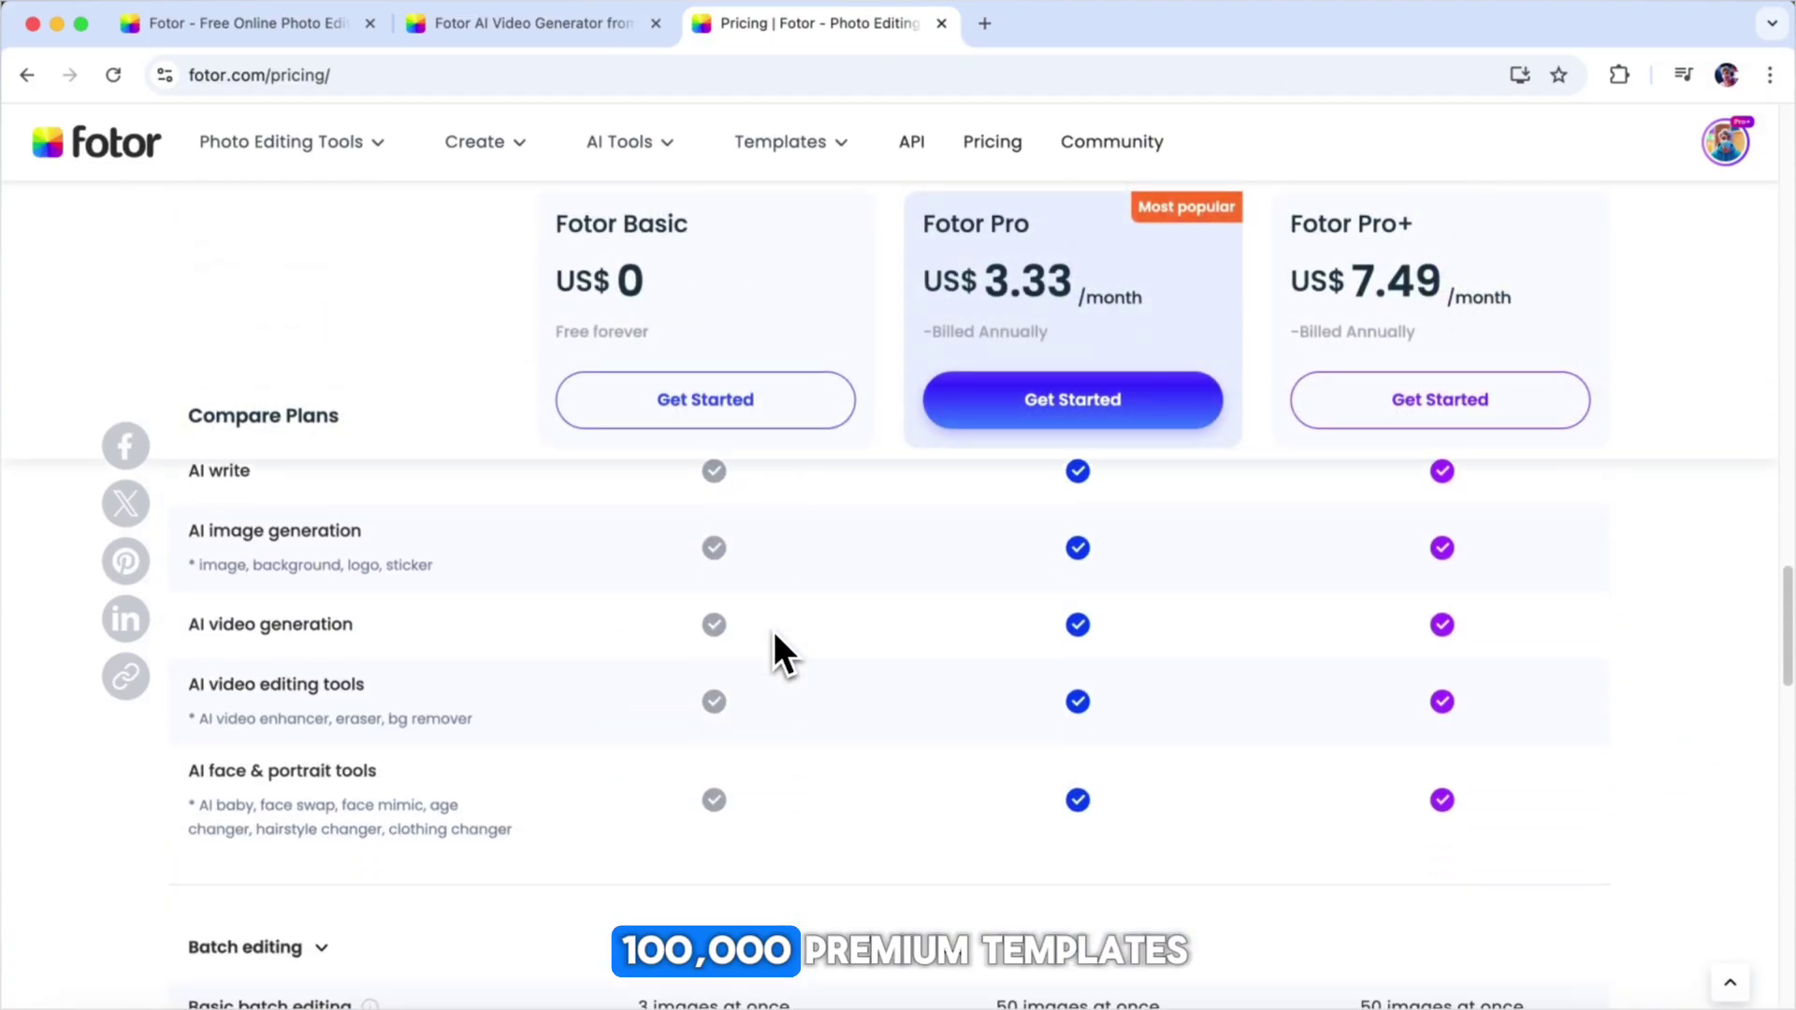